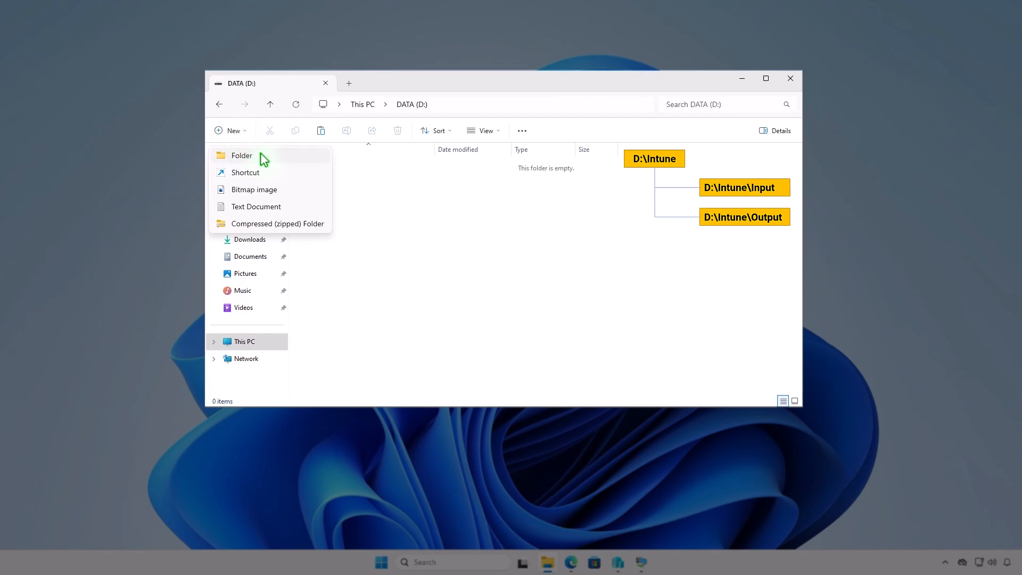
Create a folder named Intune on the DATA (D:) drive and open it
left_click(261, 155)
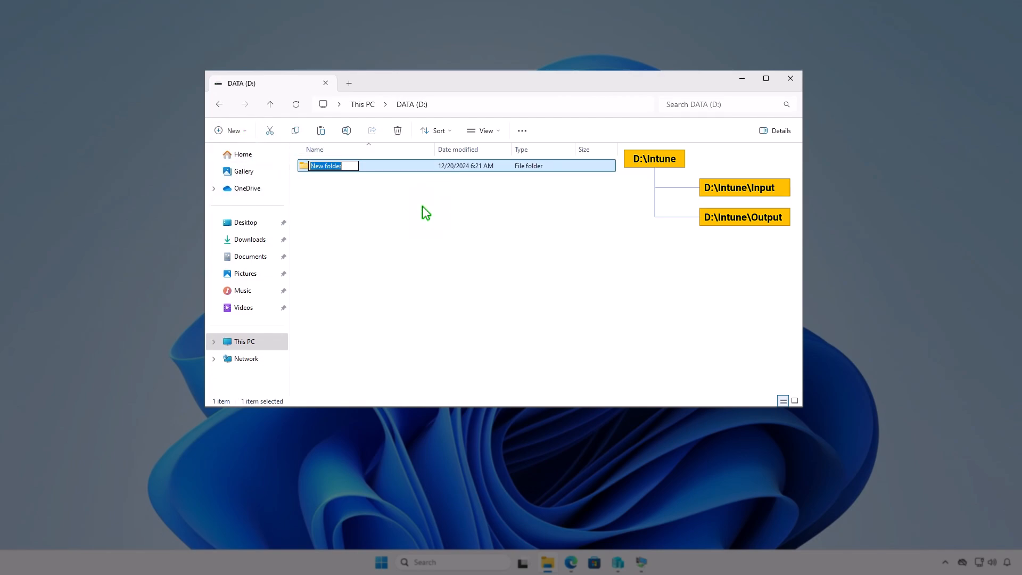
type("Intune")
key("Return")
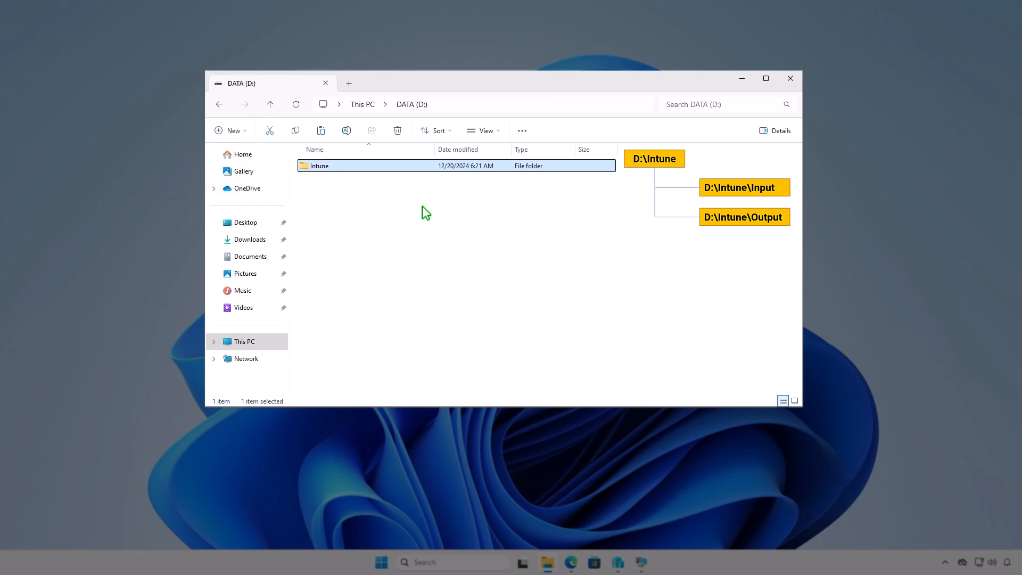
key("Return")
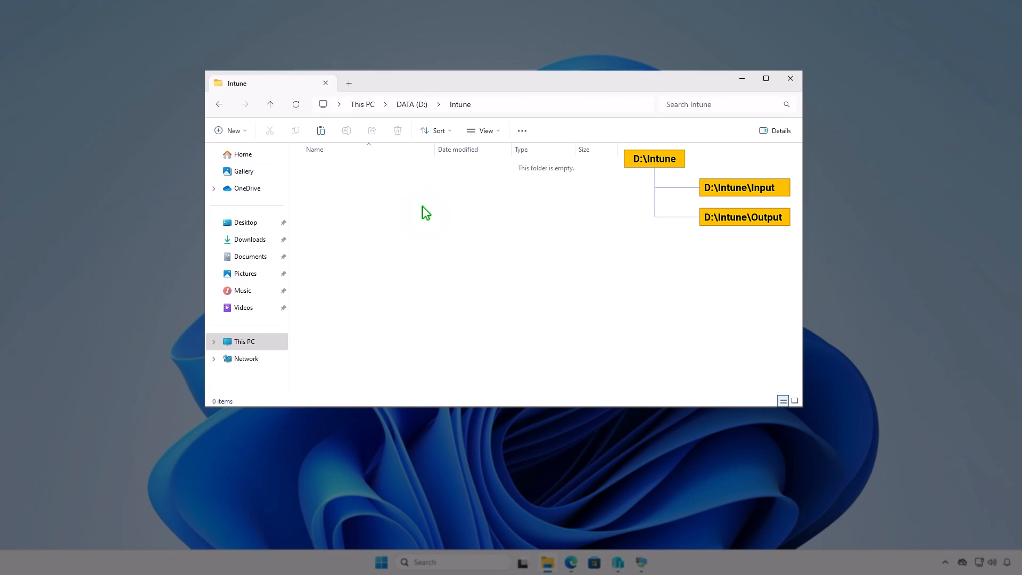
Create two subfolders named Input and Output inside D:\Intune
right_click(423, 206)
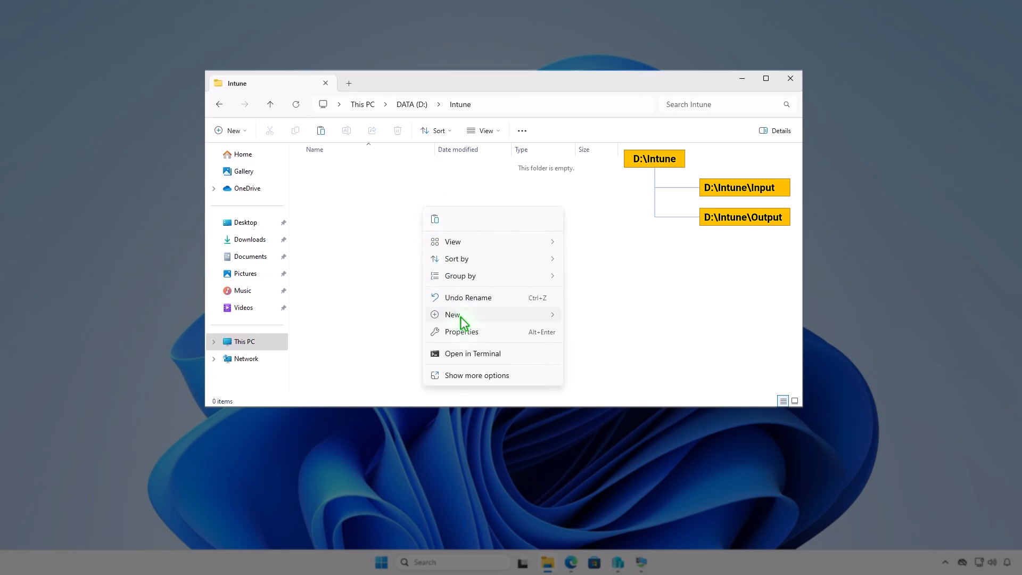
mouse_move(461, 316)
left_click(585, 319)
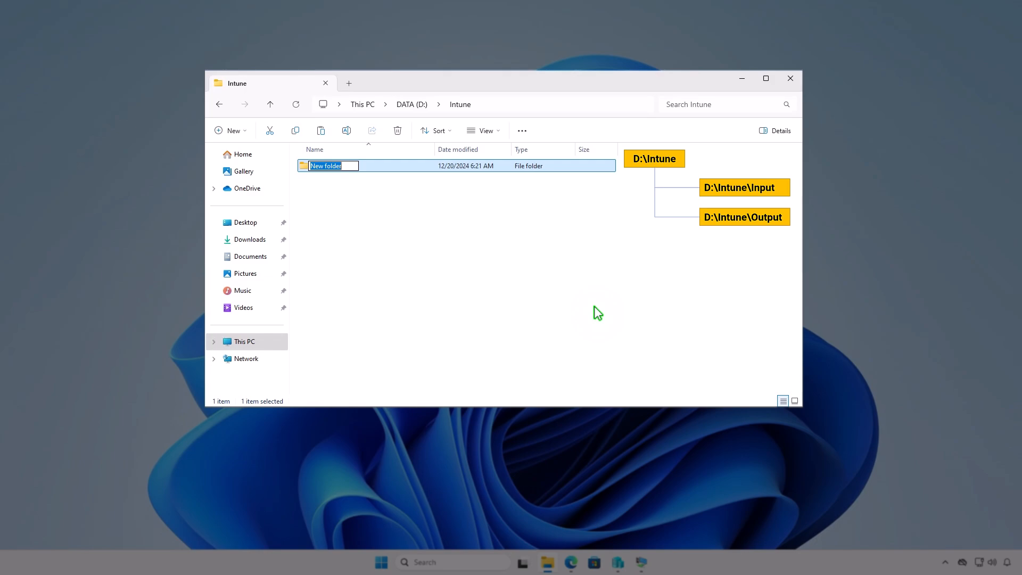
type("Input")
key("Return")
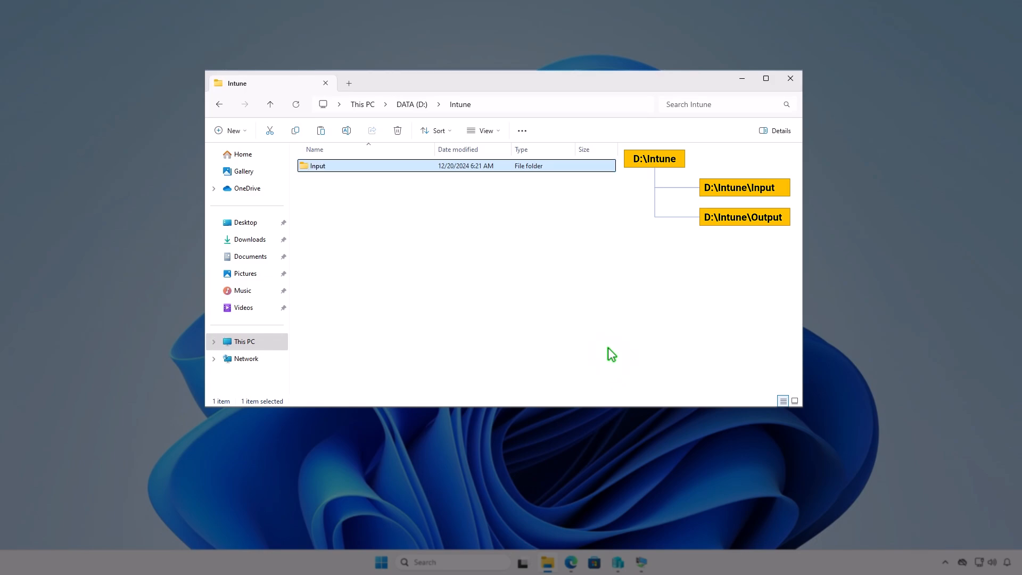
key("ctrl+shift+n")
type("Output")
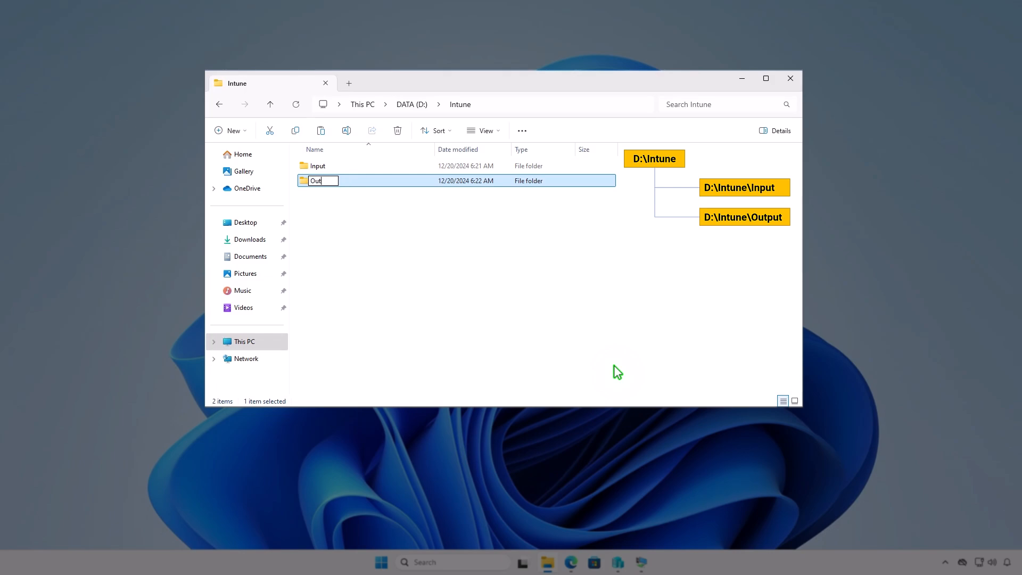
left_click(554, 286)
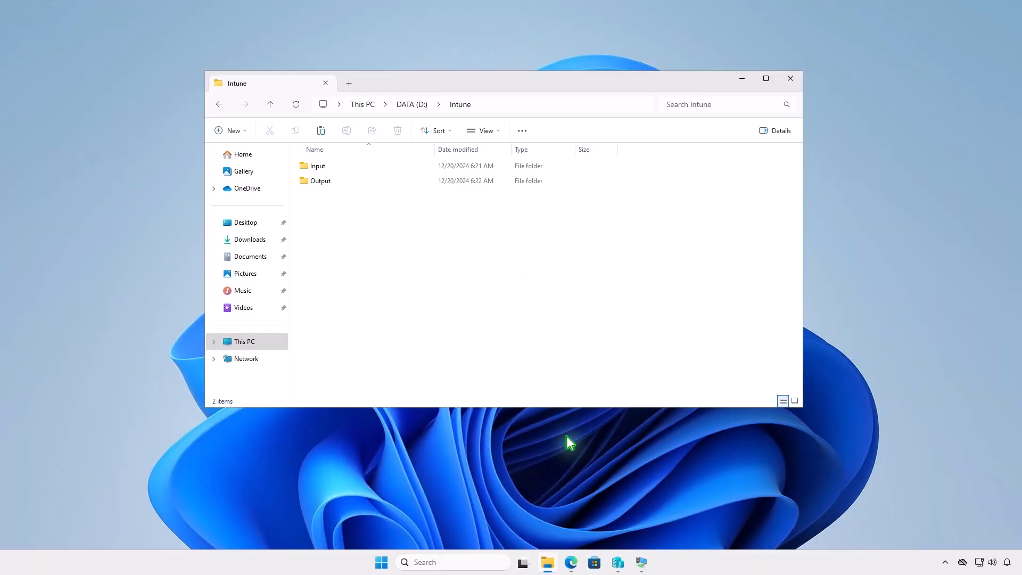
Switch to Microsoft Edge and download the zip source code of the latest Microsoft-Win32-Content-Prep-Tool release, v1.8.6
left_click(571, 562)
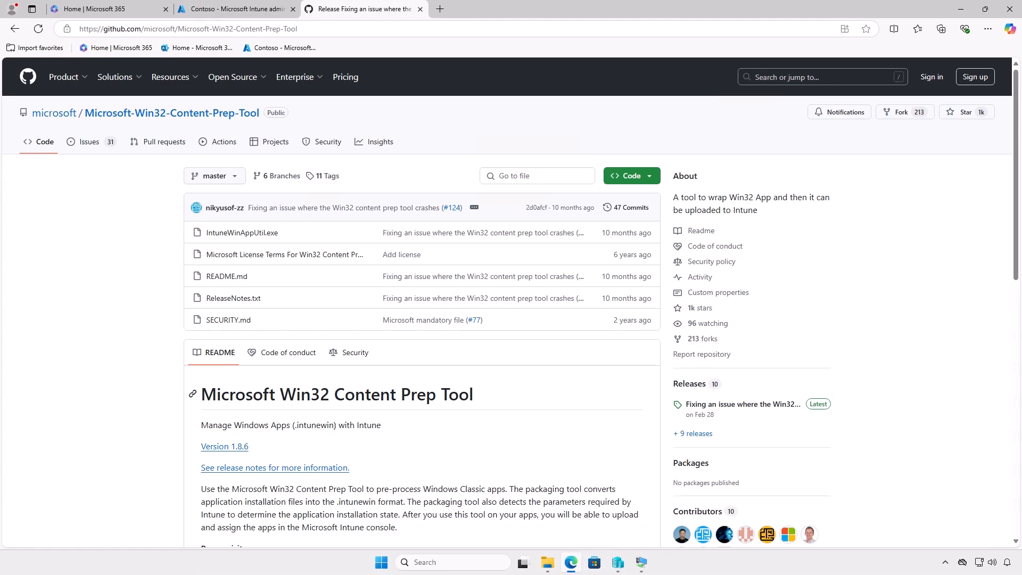
left_click(768, 405)
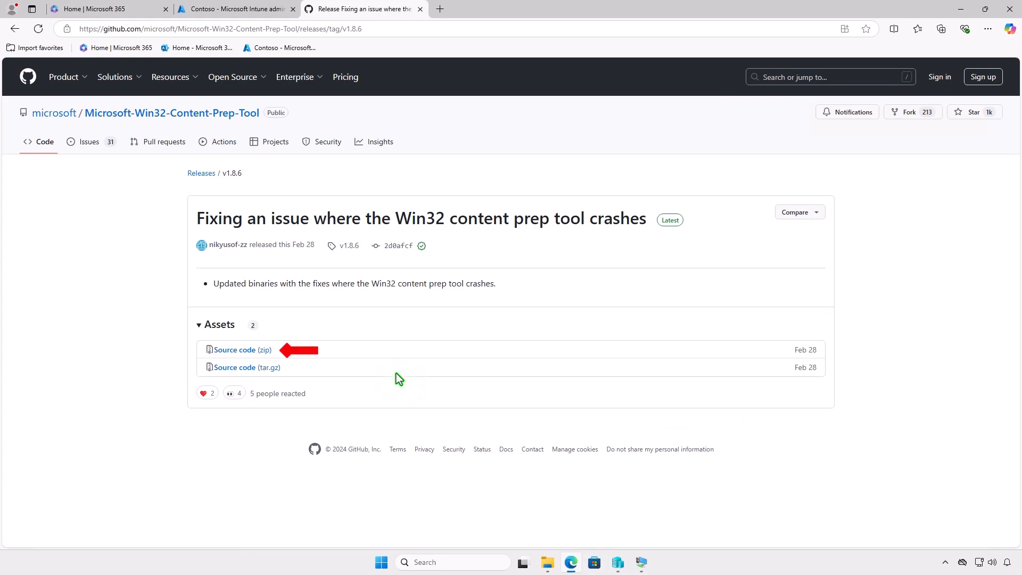
left_click(266, 350)
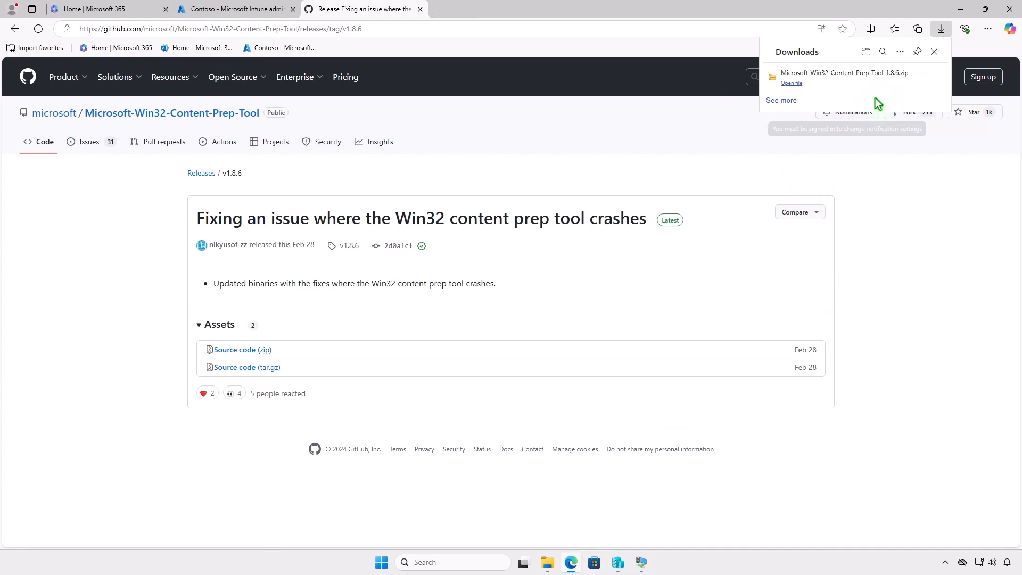
Extract the downloaded Microsoft-Win32-Content-Prep-Tool-1.8.6 archive to its default Downloads location and open the inner extracted folder
left_click(901, 78)
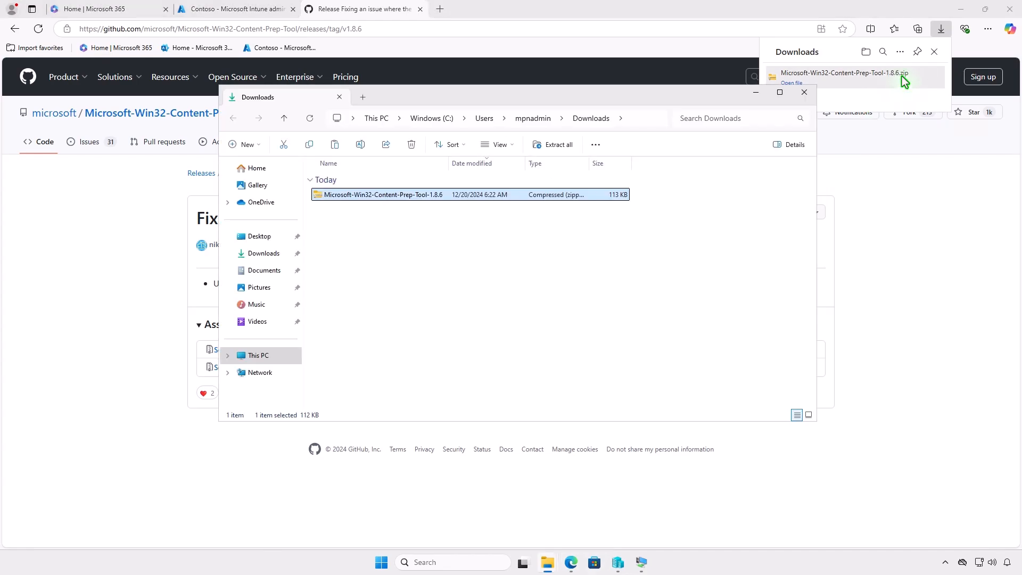
left_click(961, 10)
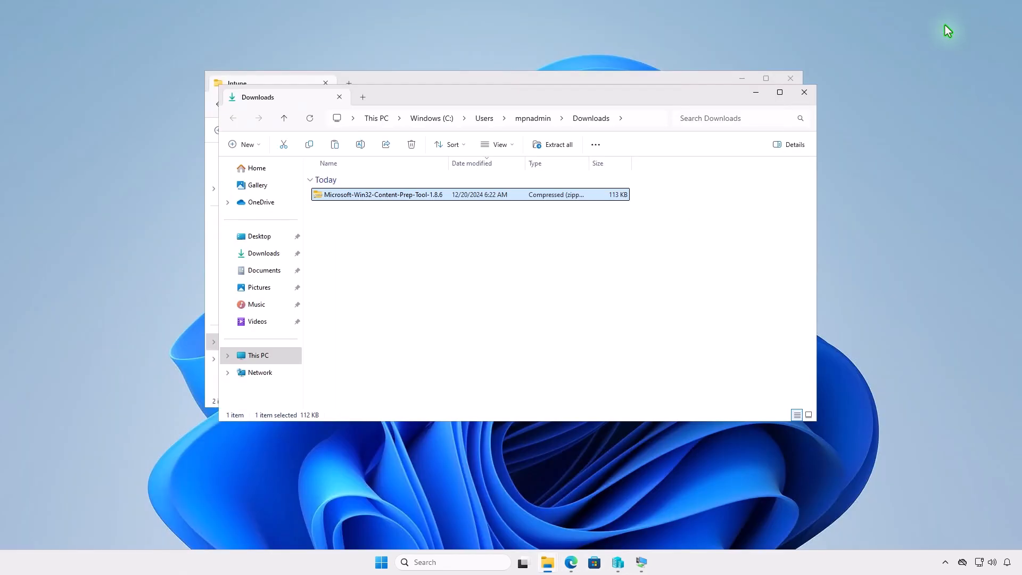
left_click(558, 147)
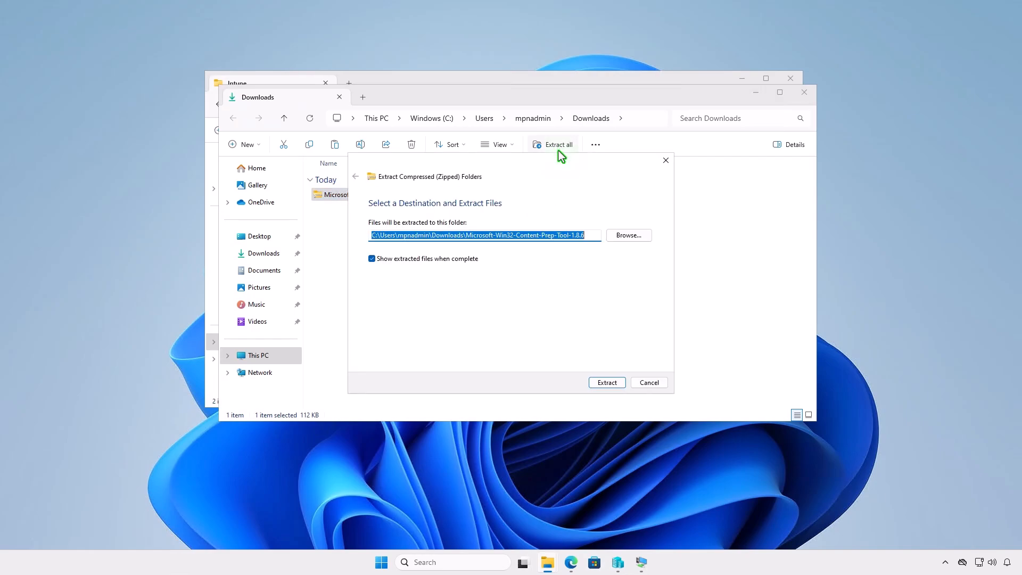
left_click(598, 382)
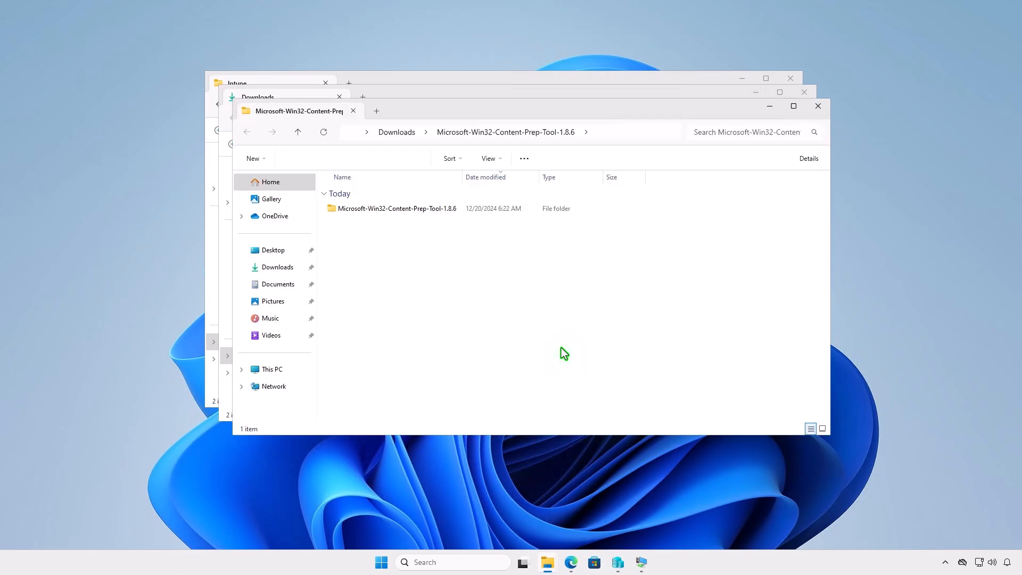
double_click(456, 209)
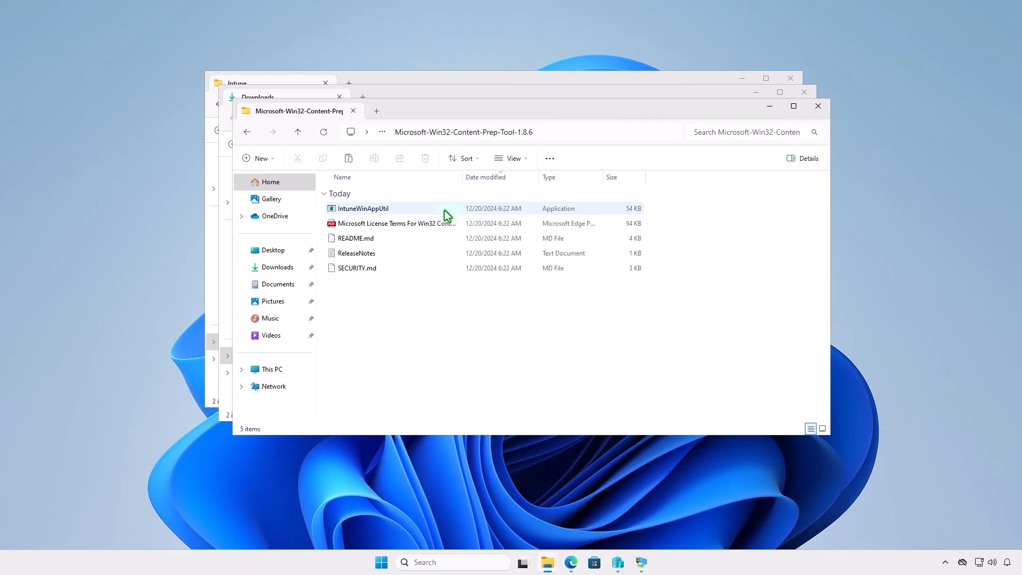
Copy IntuneWinAppUtil from the extracted folder into D:\Intune, closing both Downloads windows and minimizing the Intune window
left_click(407, 208)
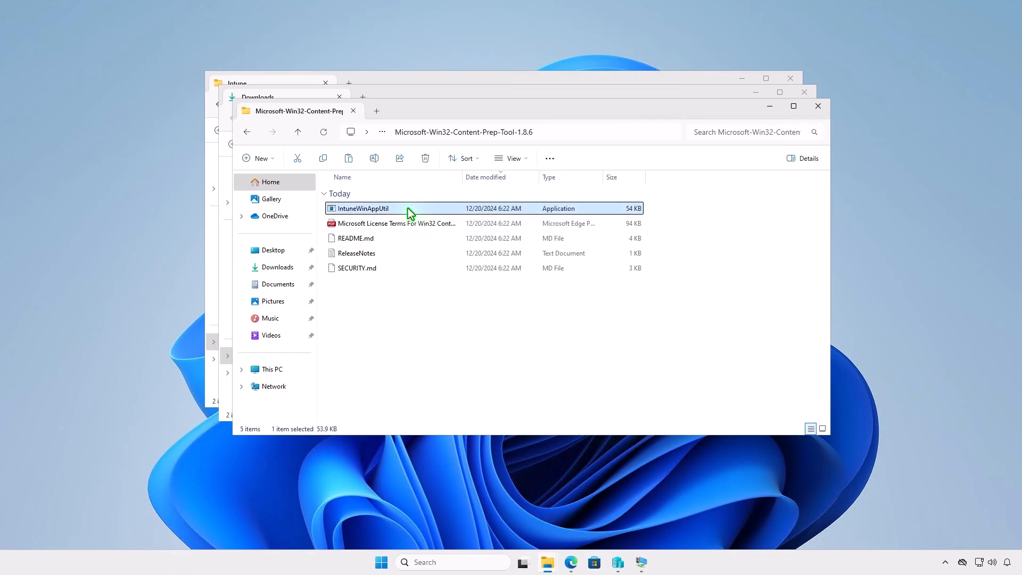
right_click(408, 208)
left_click(439, 222)
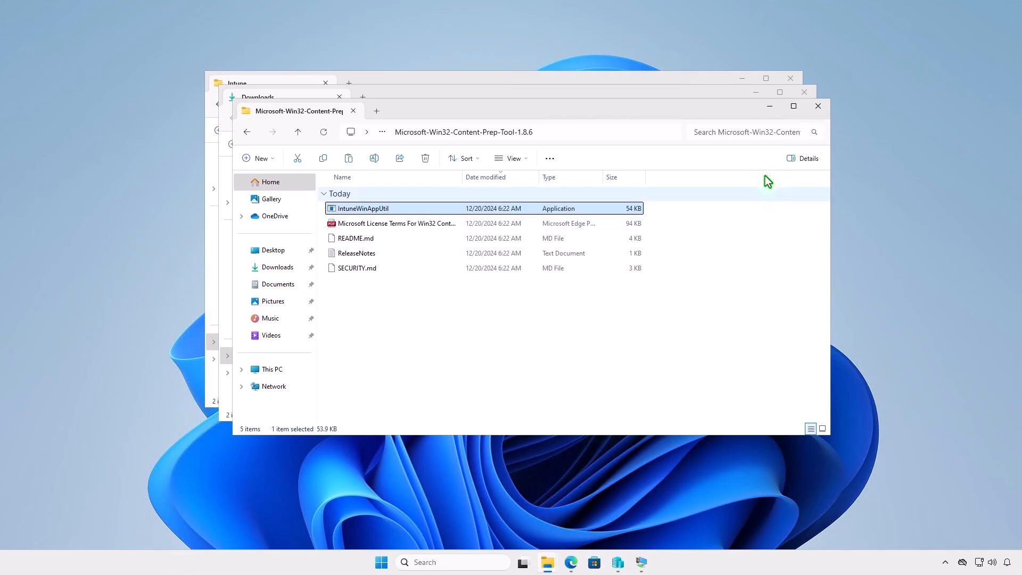
left_click(819, 107)
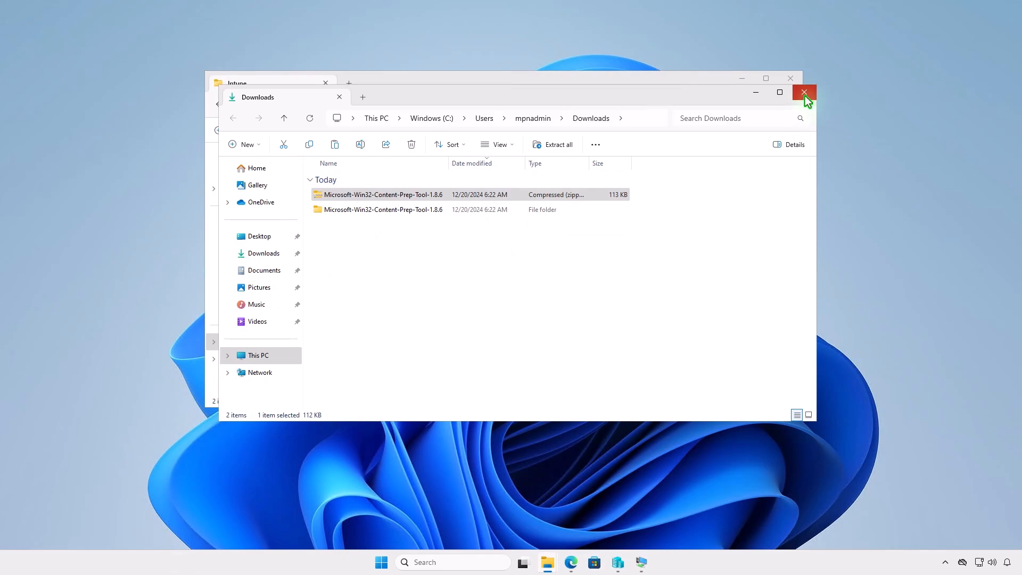
left_click(804, 94)
right_click(366, 230)
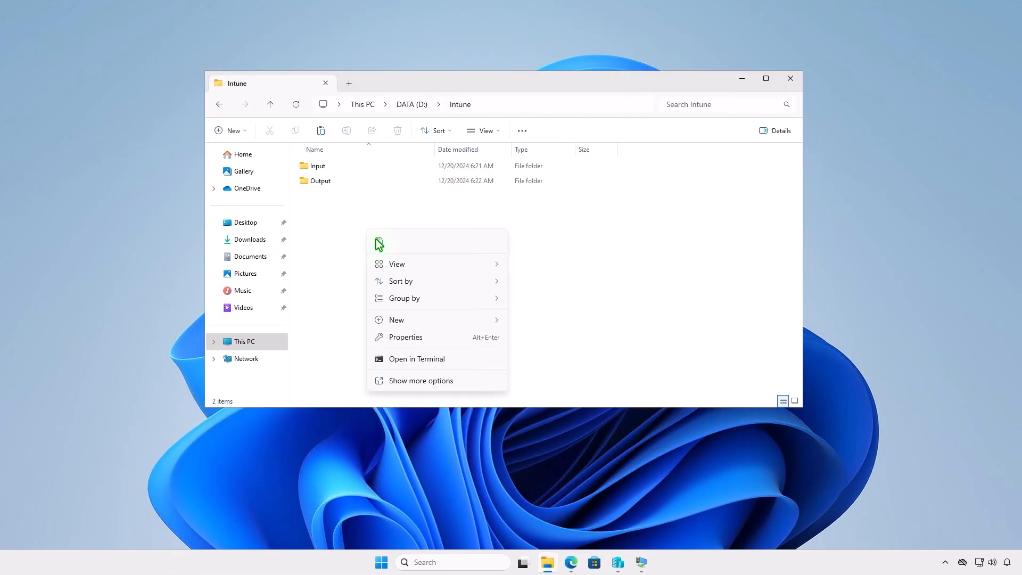
left_click(378, 242)
left_click(443, 282)
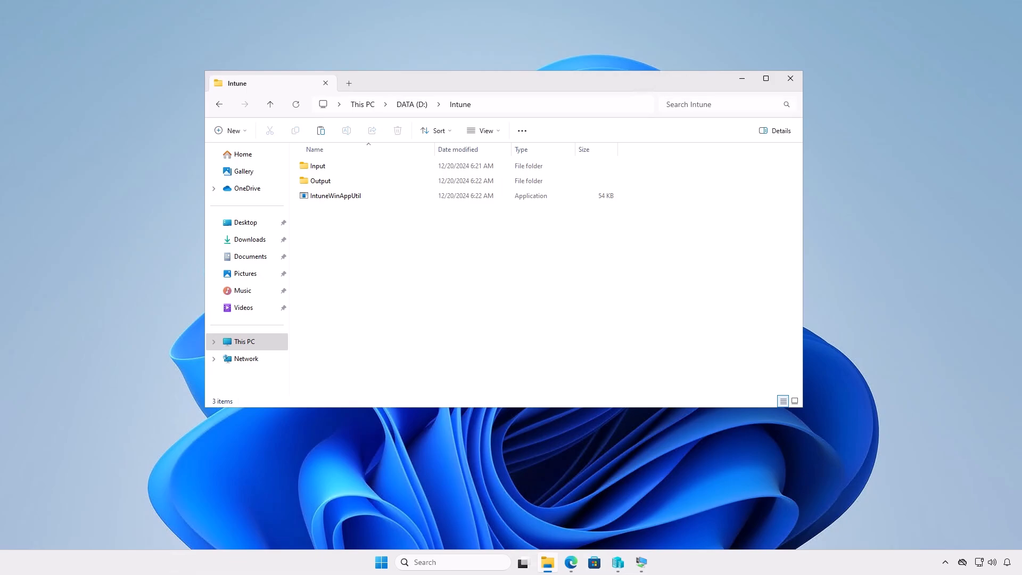
left_click(741, 78)
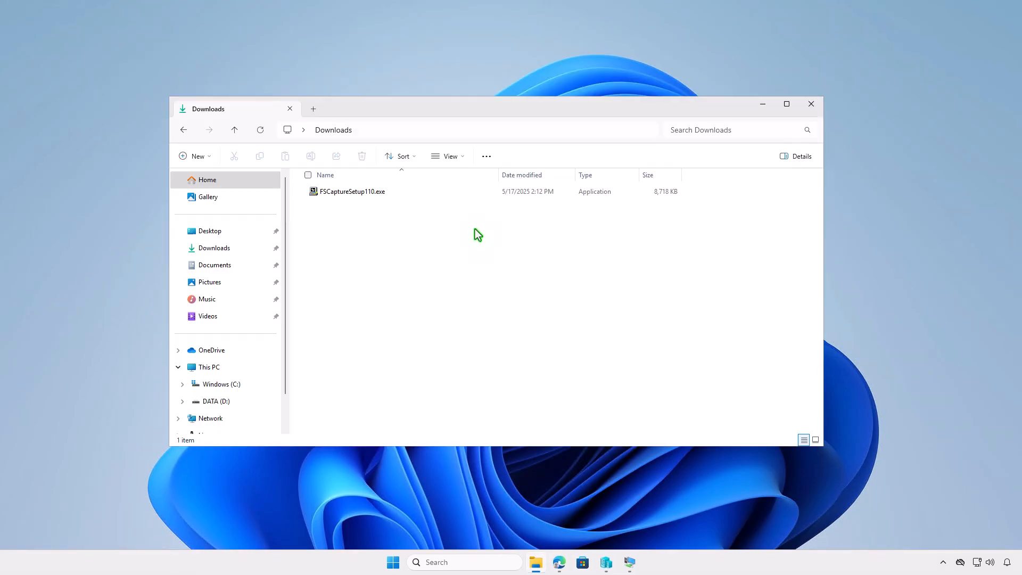
Rename FSCaptureSetup110.exe in the Downloads folder to setup.exe
left_click(435, 193)
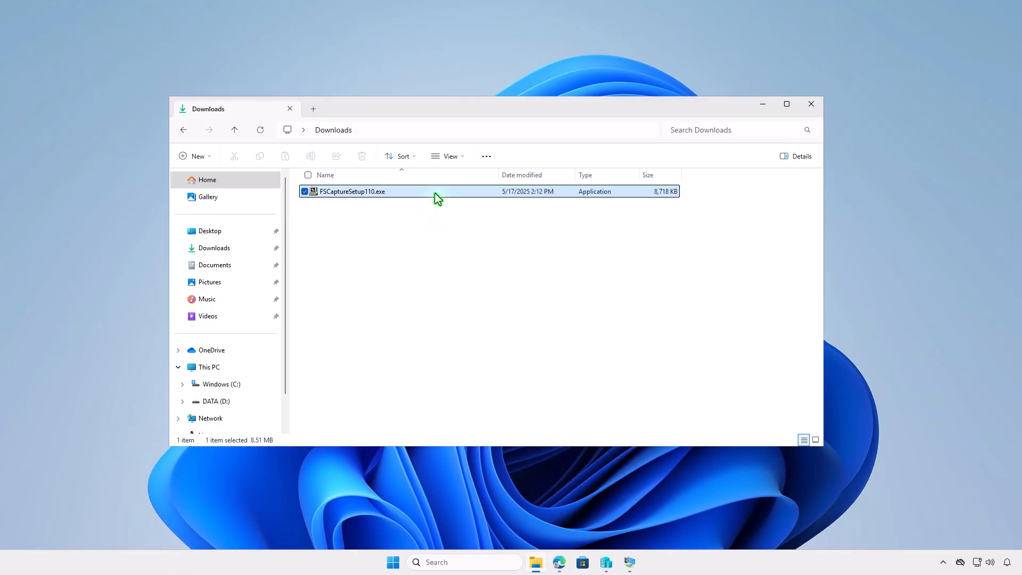
key("F2")
type("setup")
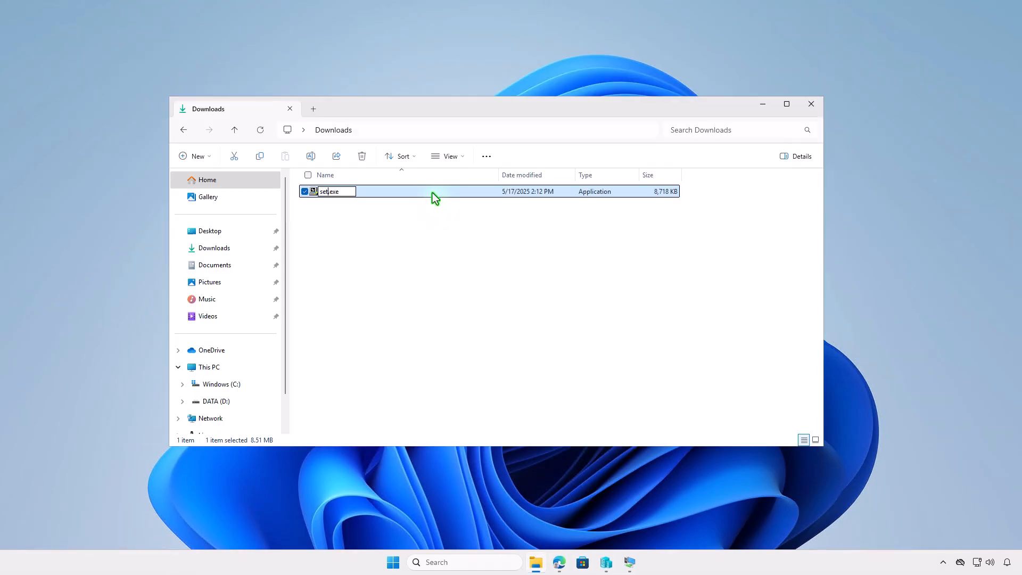
key("Return")
Copy setup.exe from Downloads into D:\Intune\Input using a new tab, and return to the Intune folder
right_click(433, 192)
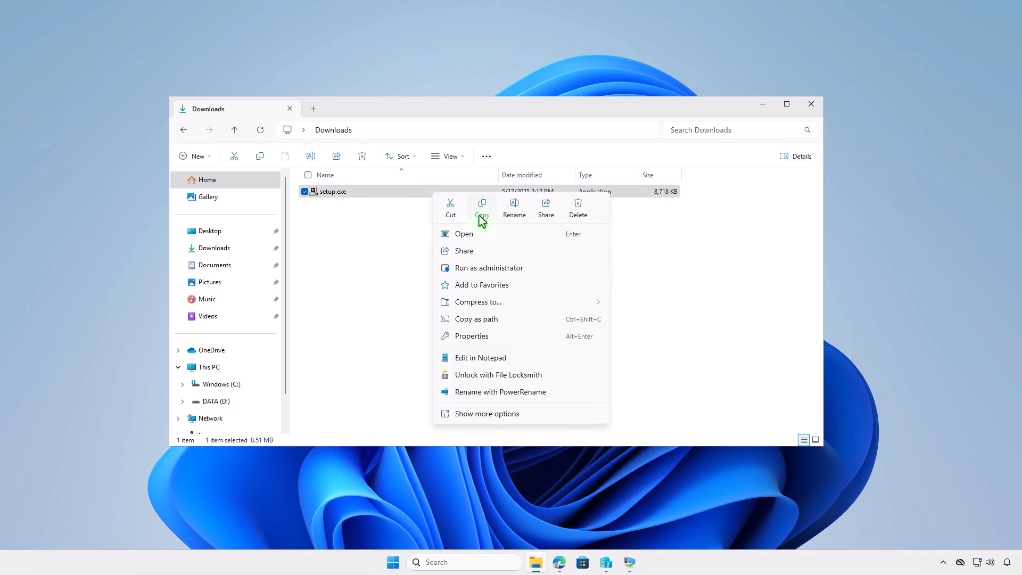
left_click(480, 215)
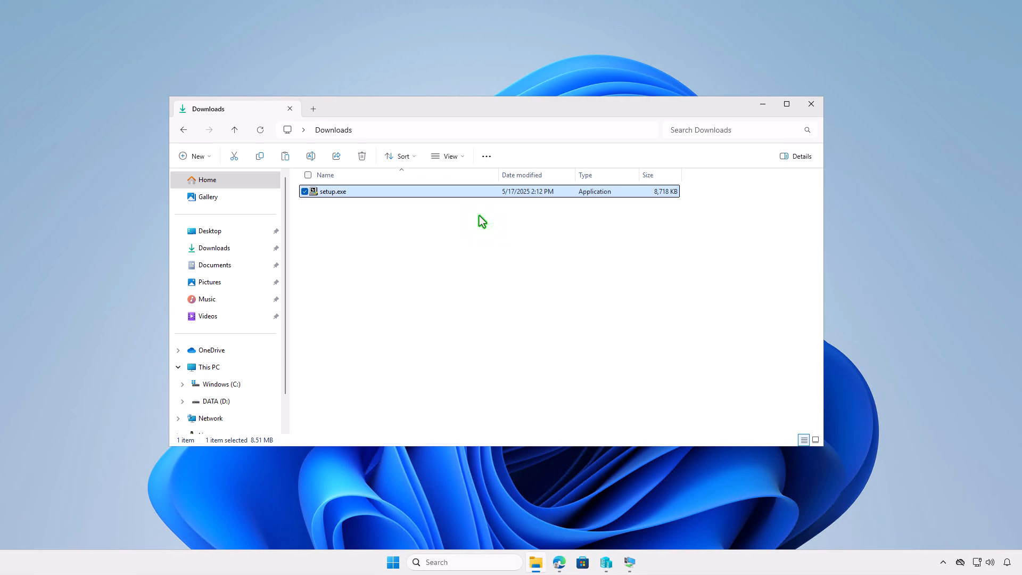
left_click(320, 110)
double_click(511, 208)
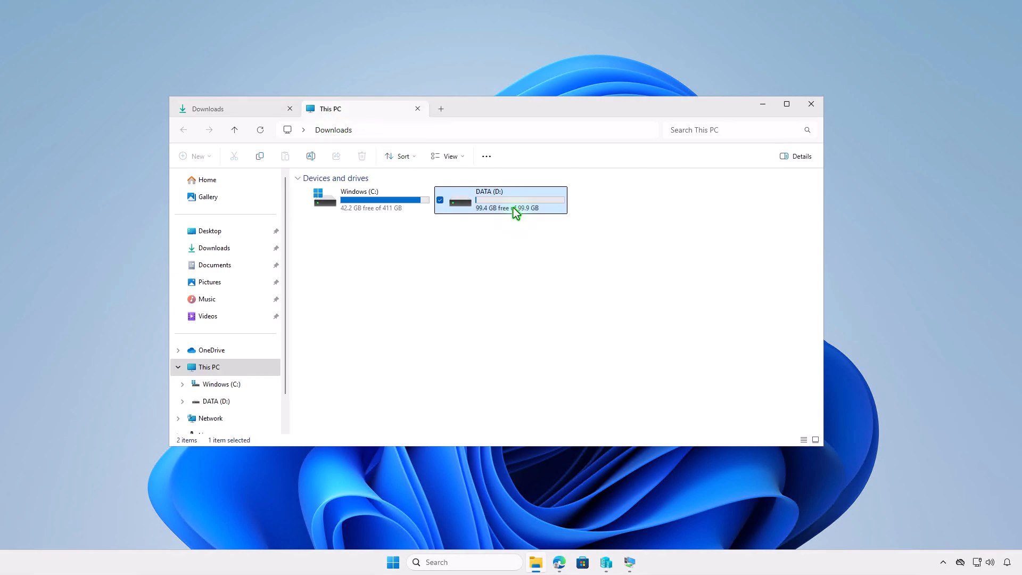
double_click(414, 193)
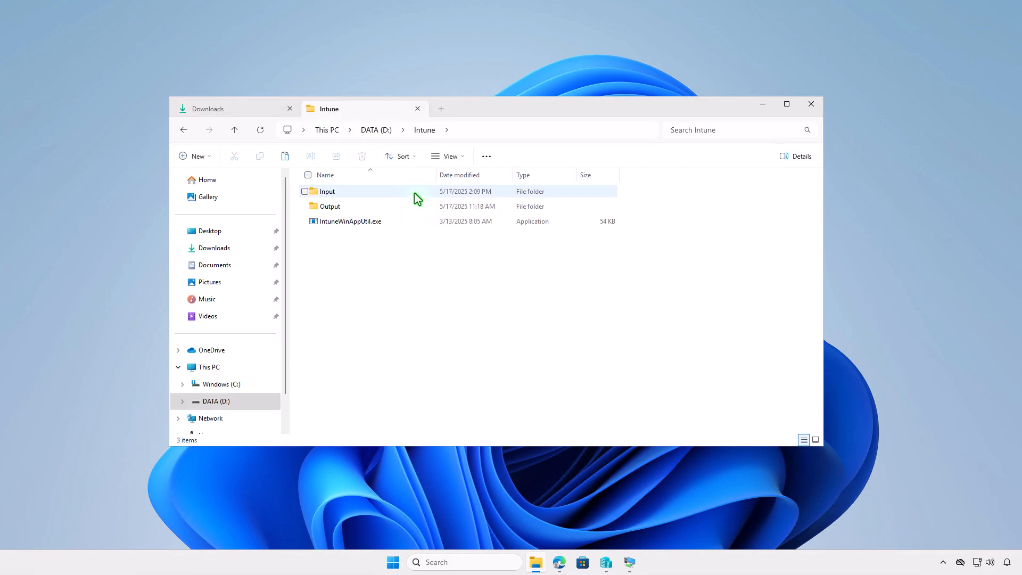
double_click(398, 194)
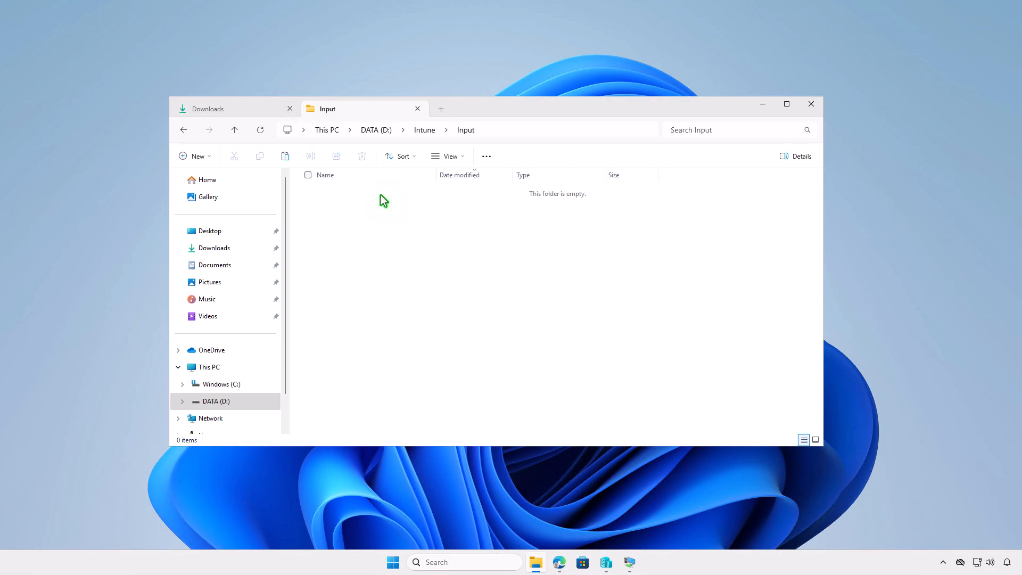
right_click(366, 204)
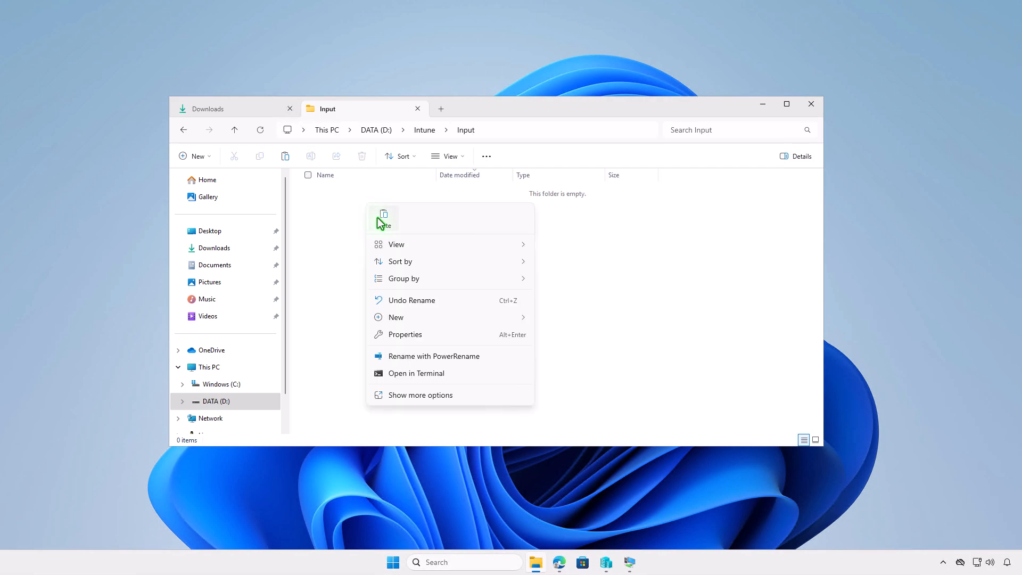
left_click(380, 221)
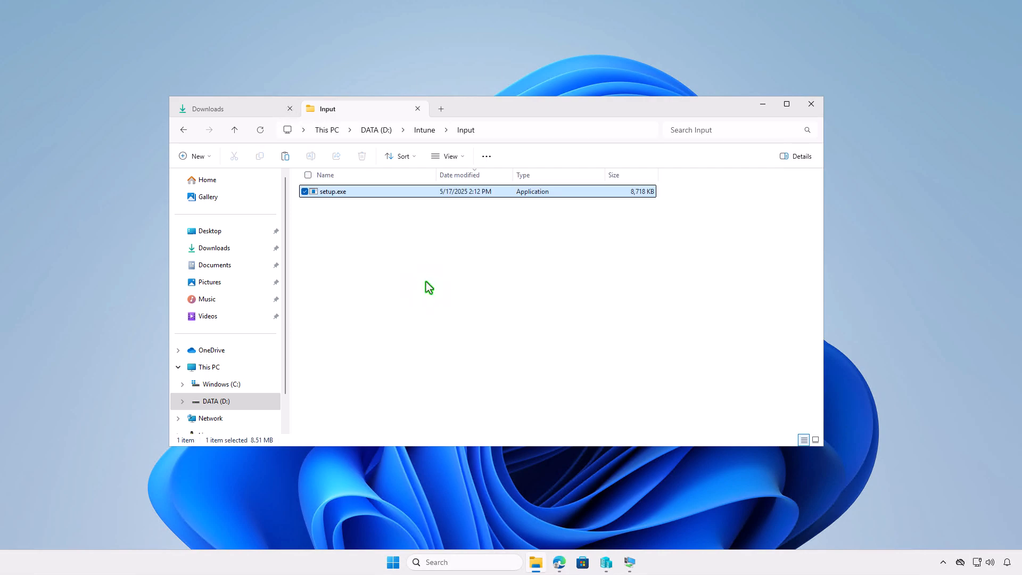
left_click(415, 132)
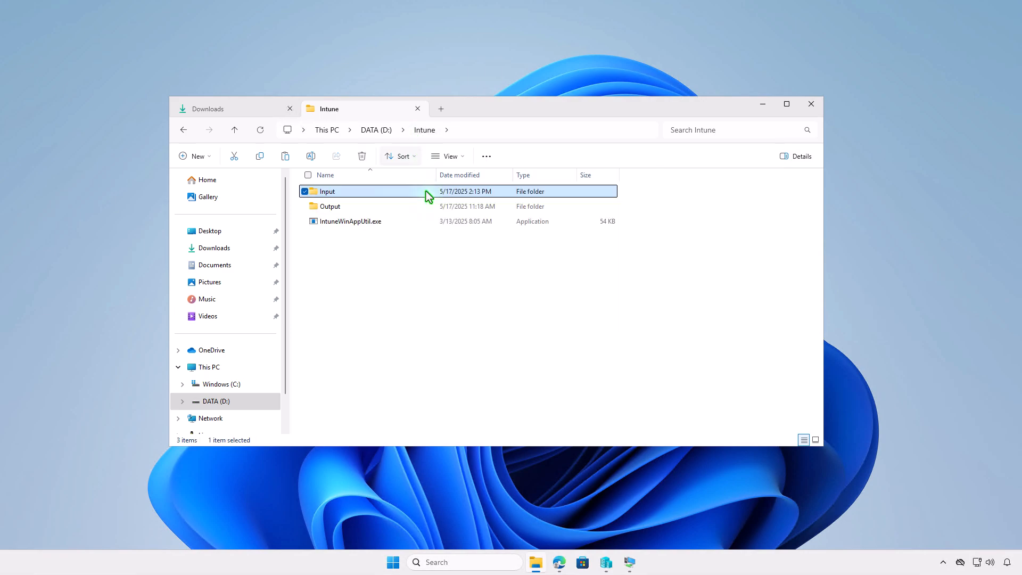
left_click(427, 256)
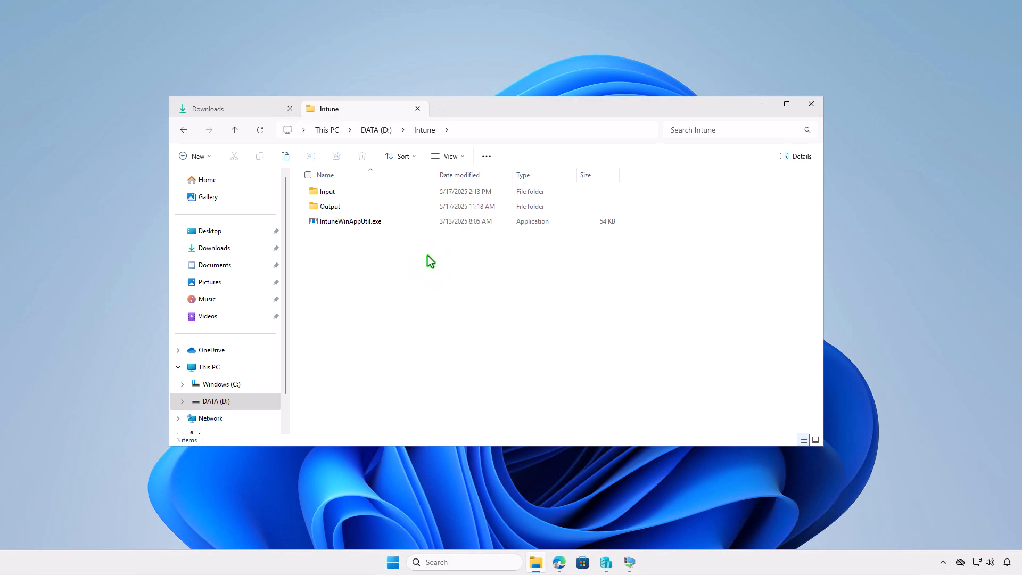
Minimize the file window and open Windows PowerShell with administrator rights
left_click(761, 105)
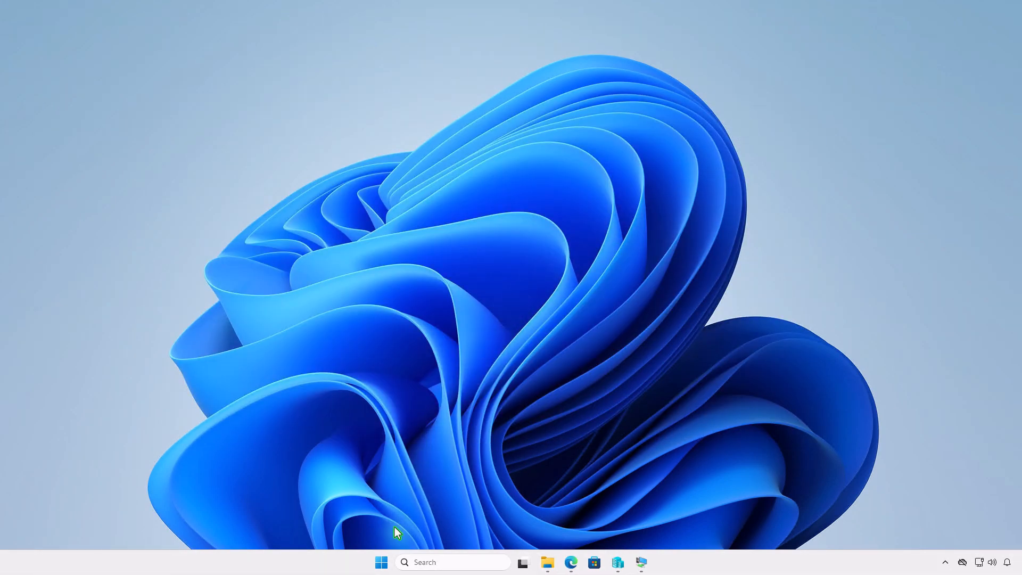
right_click(381, 562)
left_click(410, 413)
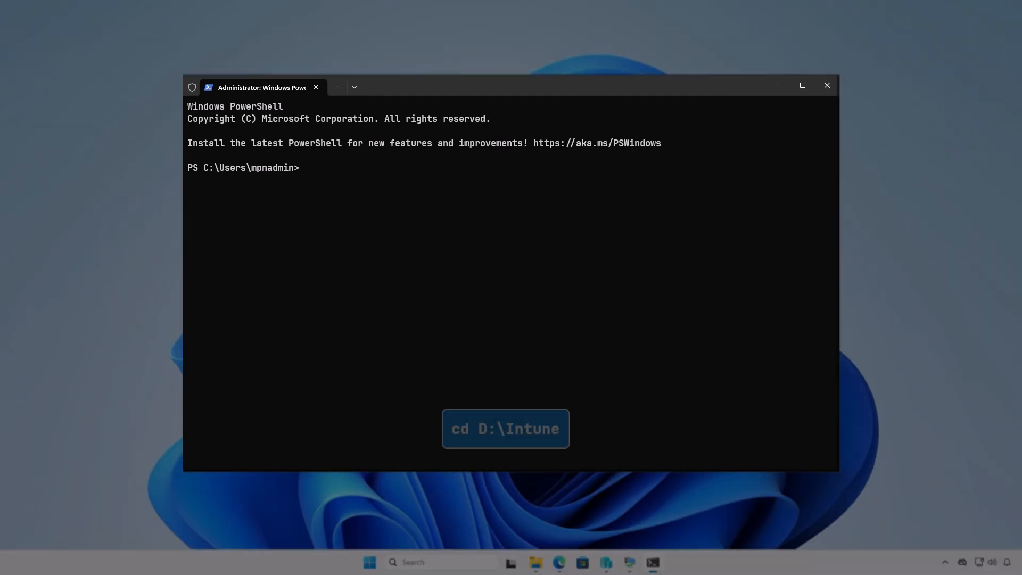
Change the working directory to D:\Intune and run .\IntuneWinAppUtil.exe
type("cd d:\\In")
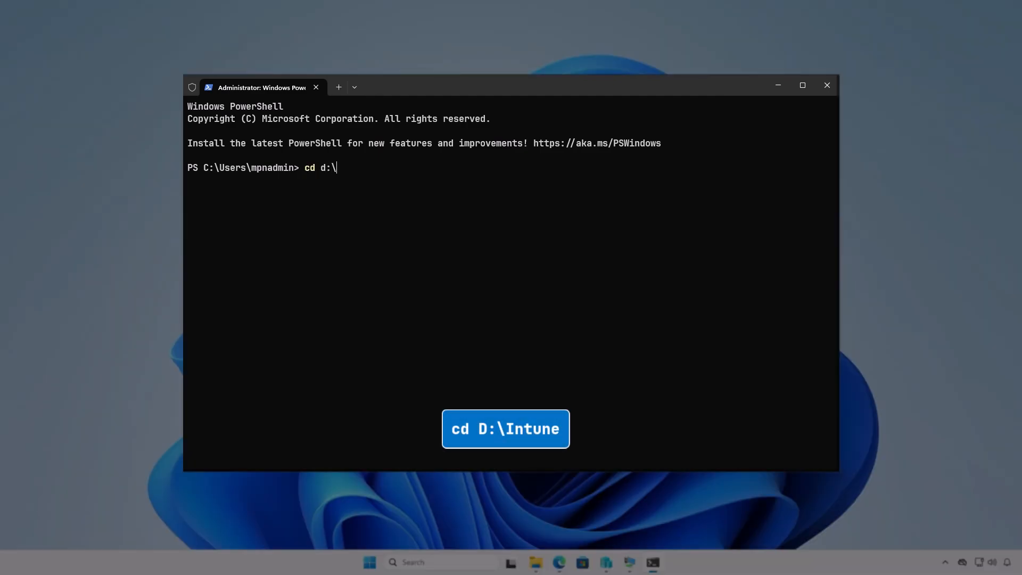
key("Tab")
key("Return")
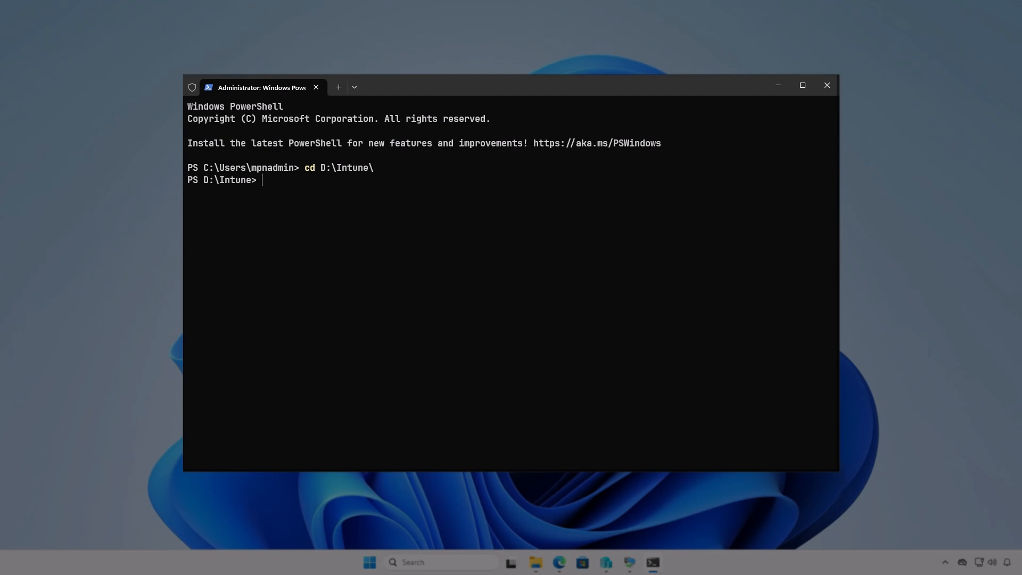
key("Return")
type("i")
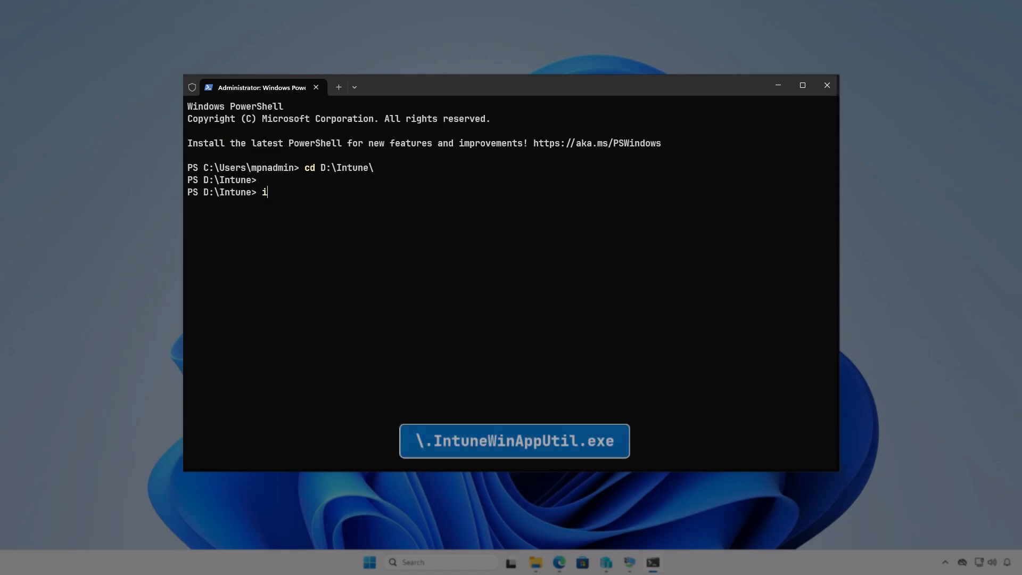
type("ntu")
key("Tab")
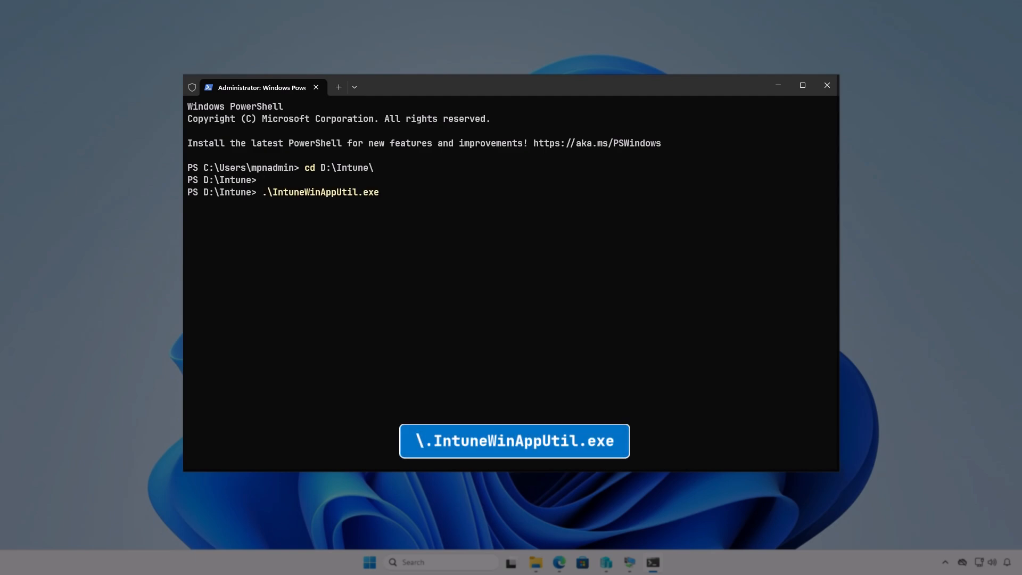
key("Return")
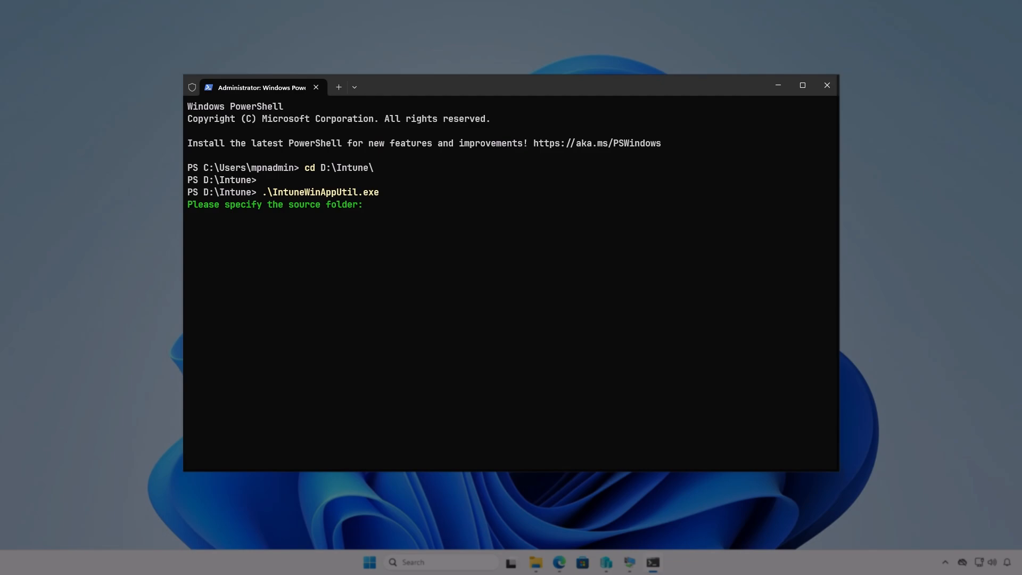
Specify D:\Intune\Input as the source folder and D:\Intune\Input\setup.exe as the setup file
type("D:\\")
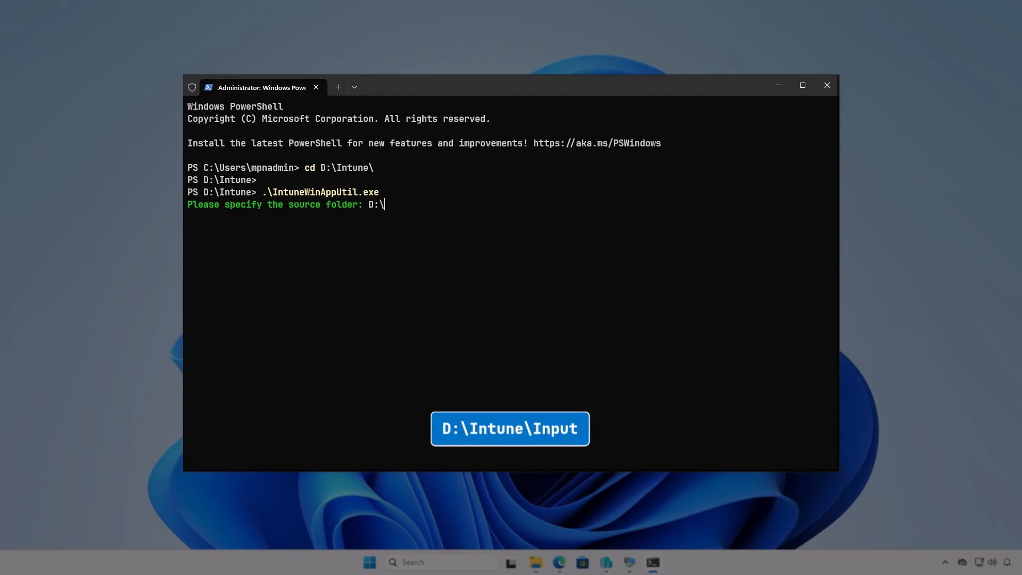
type("Intune\\Input")
key("Return")
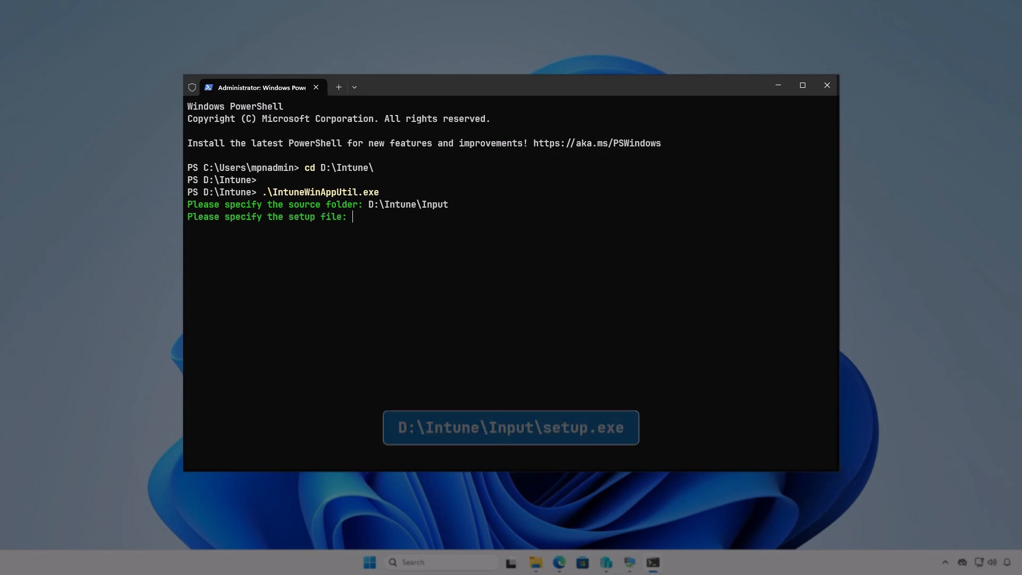
type("D:\\Intune\\")
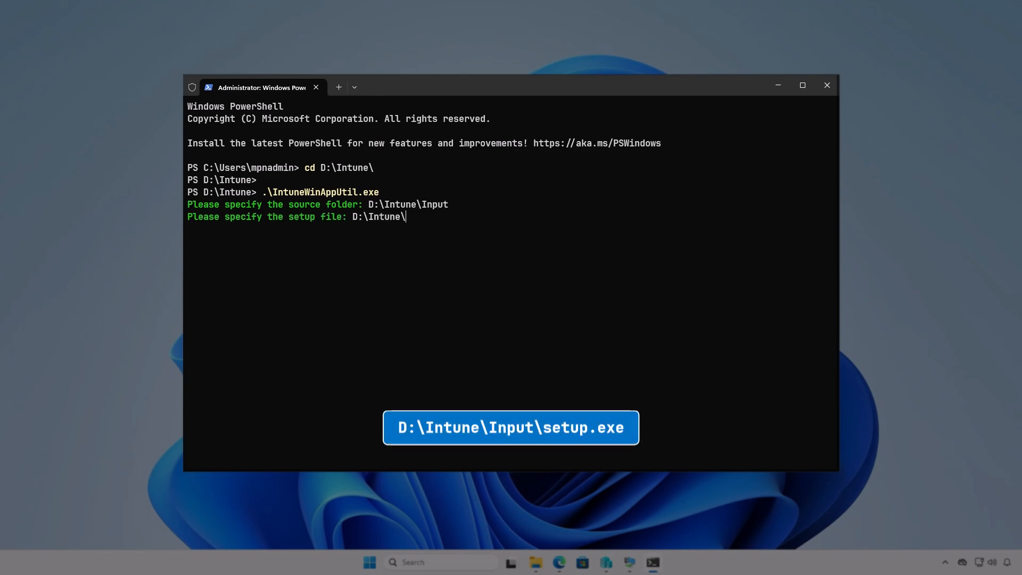
type("Input\\setup.exe")
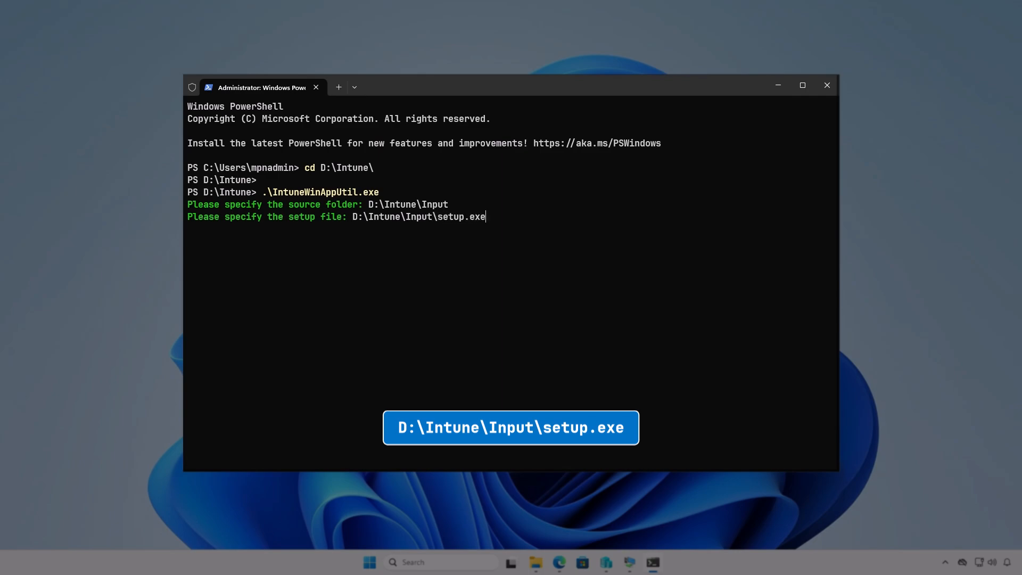
key("Return")
Specify D:\Intune\Output as the output folder and decline specifying a catalog folder to generate the package
type("D:")
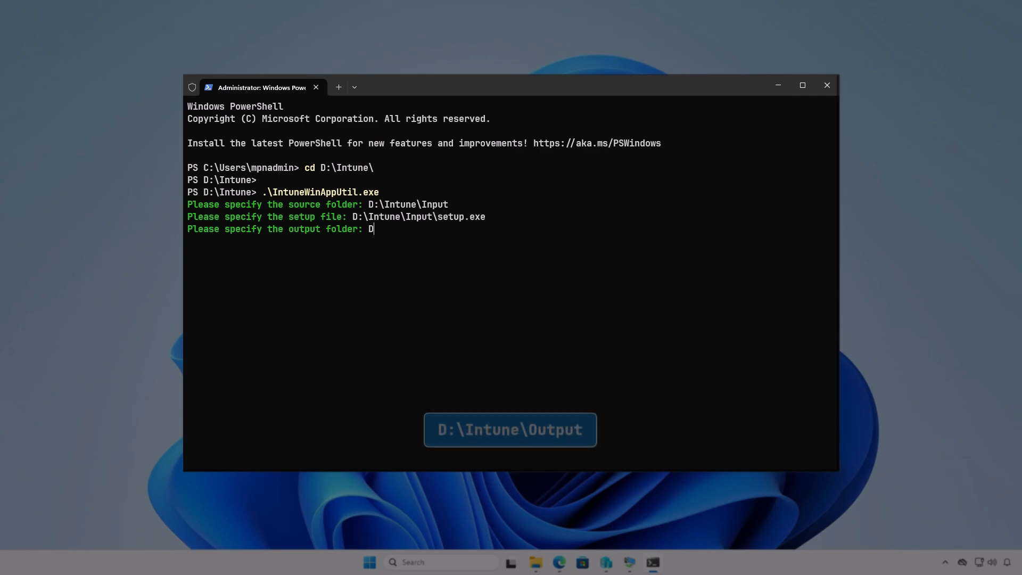
type("\\")
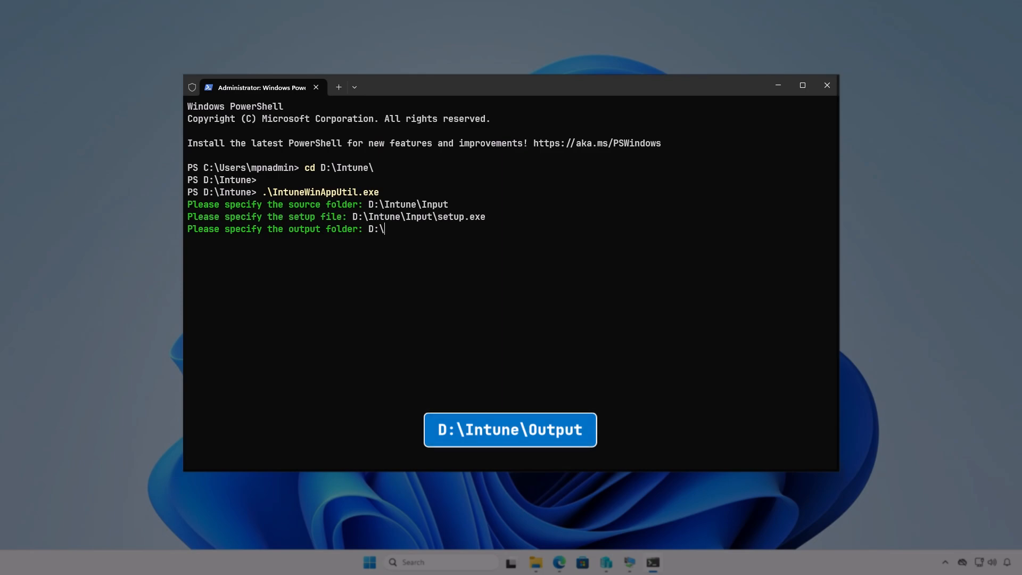
type("Intune\\Output")
key("Return")
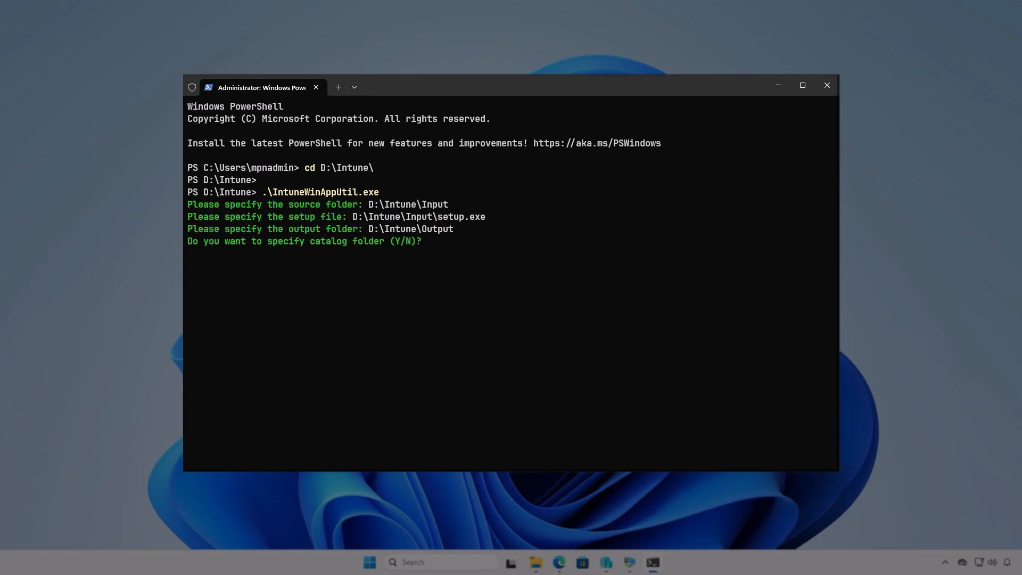
key("n")
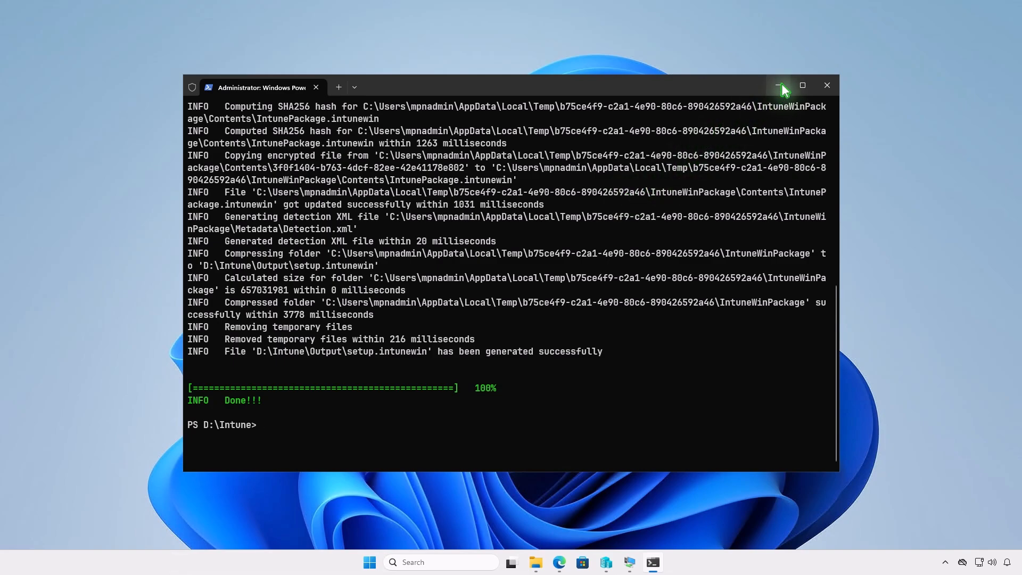
Minimize PowerShell, check the generated package in D:\Intune\Output using File Explorer, and minimize that window
left_click(781, 86)
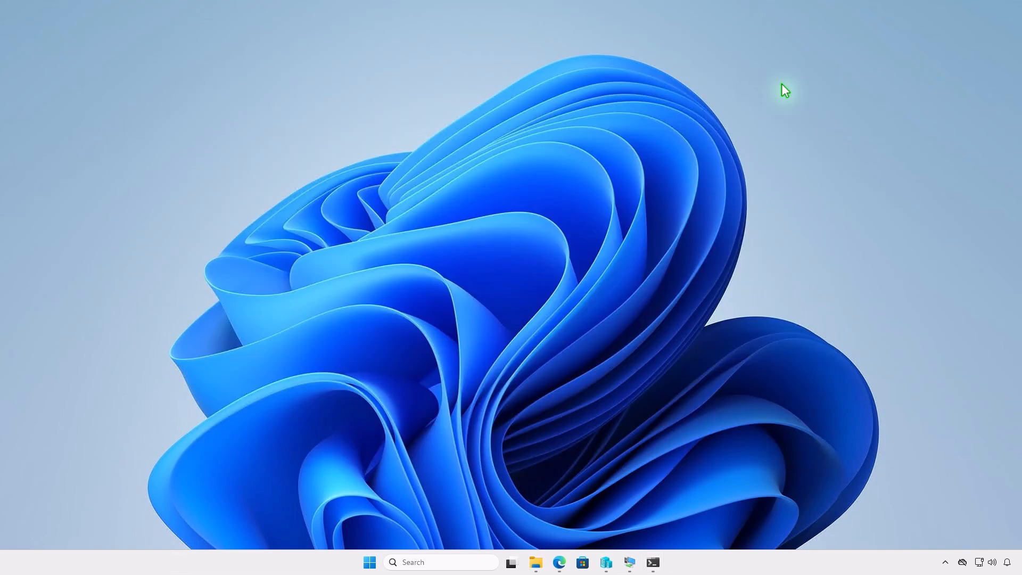
left_click(535, 562)
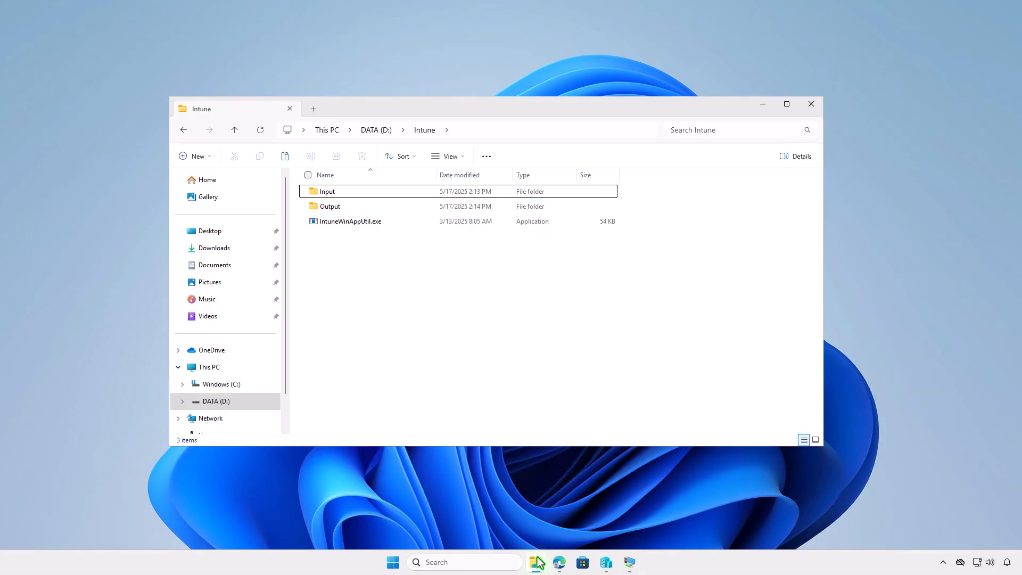
double_click(453, 208)
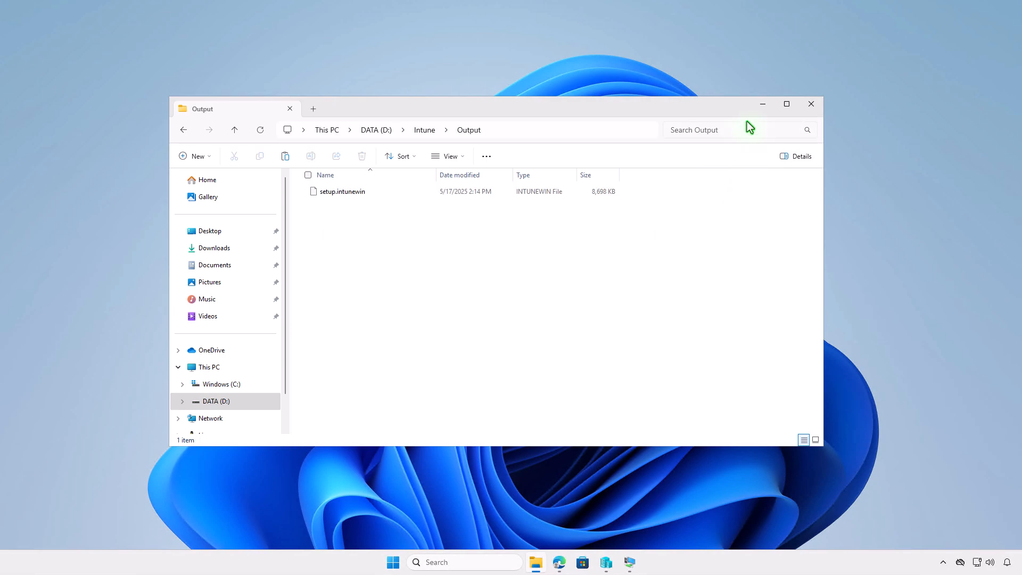
left_click(762, 104)
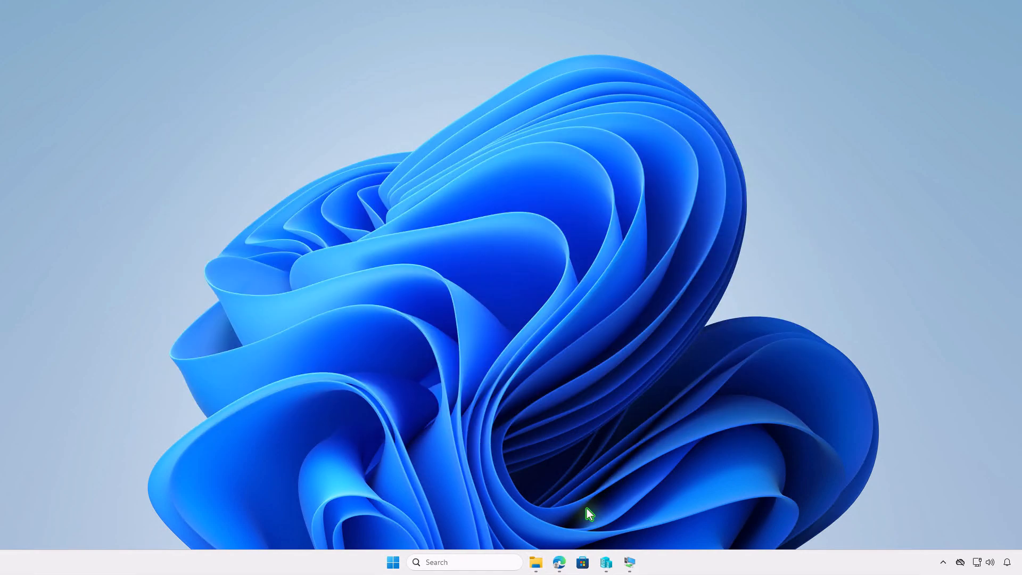
Switch to the Intune admin center in Edge and start creating a Windows app of type Windows app (Win32)
left_click(559, 562)
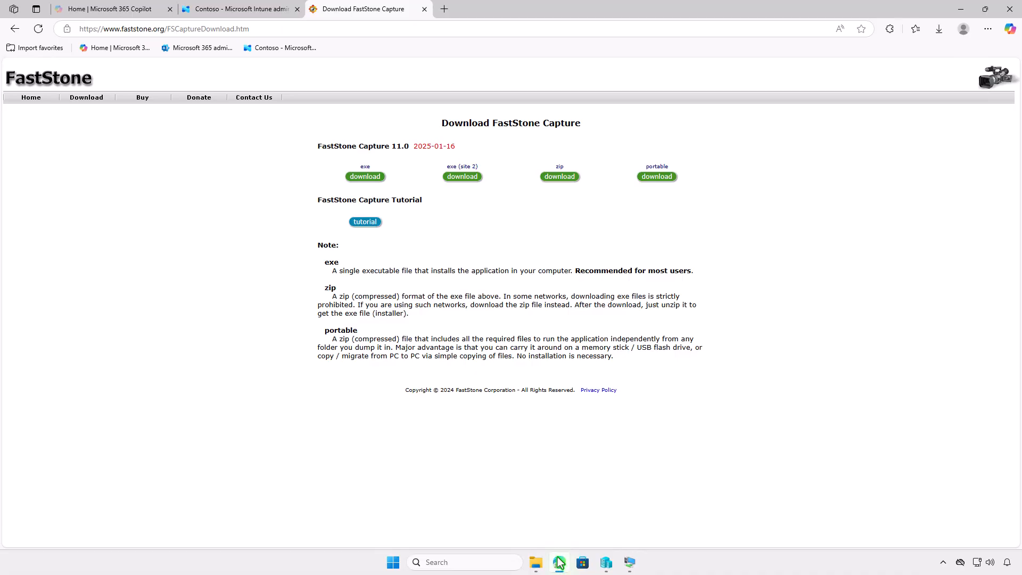
left_click(257, 16)
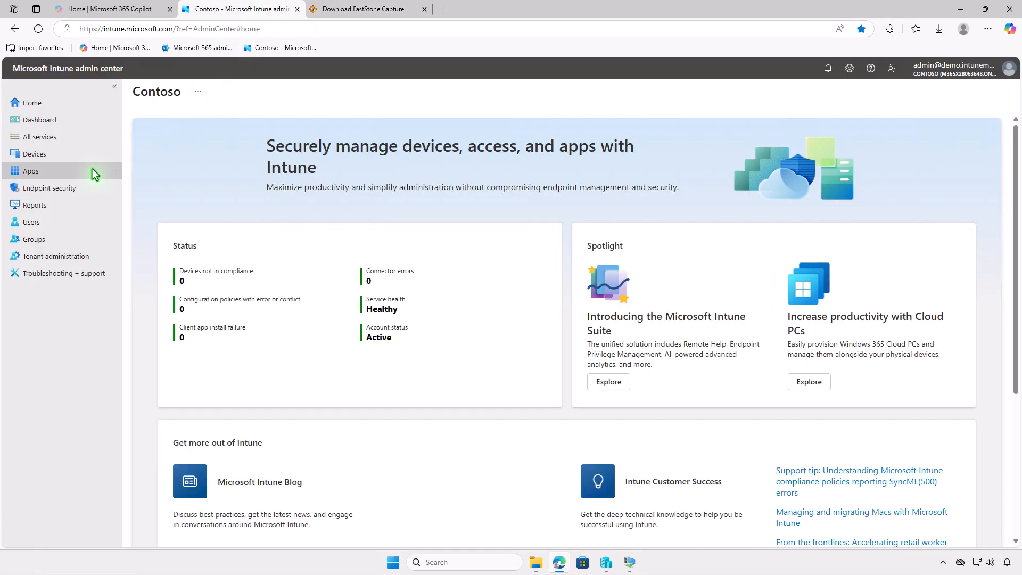
left_click(75, 171)
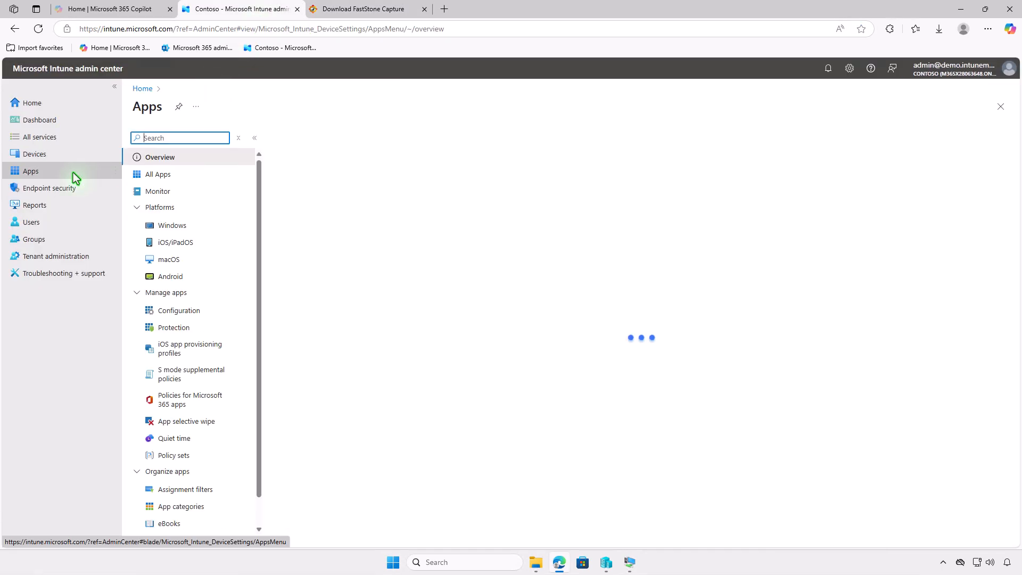
left_click(197, 223)
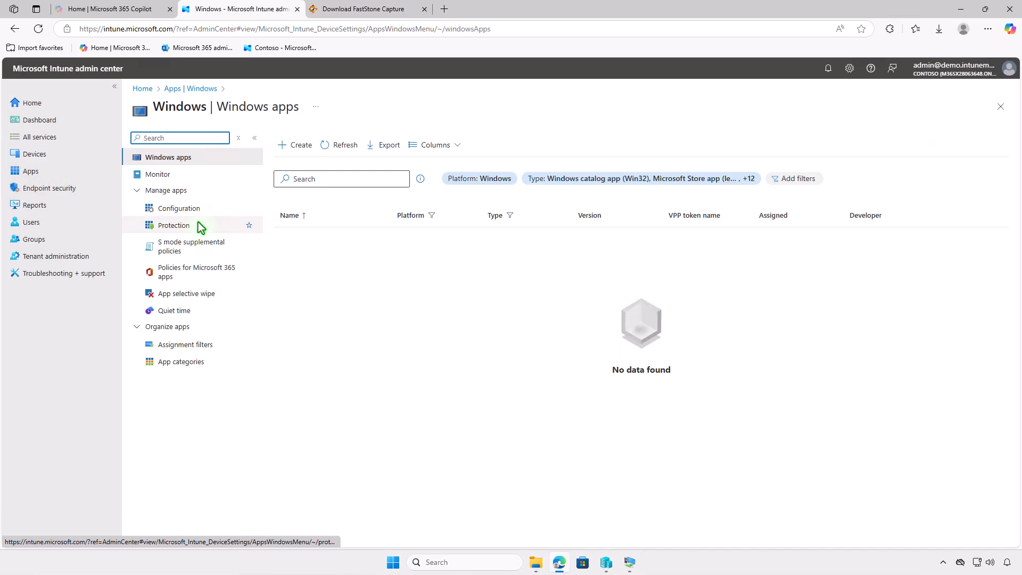
left_click(294, 146)
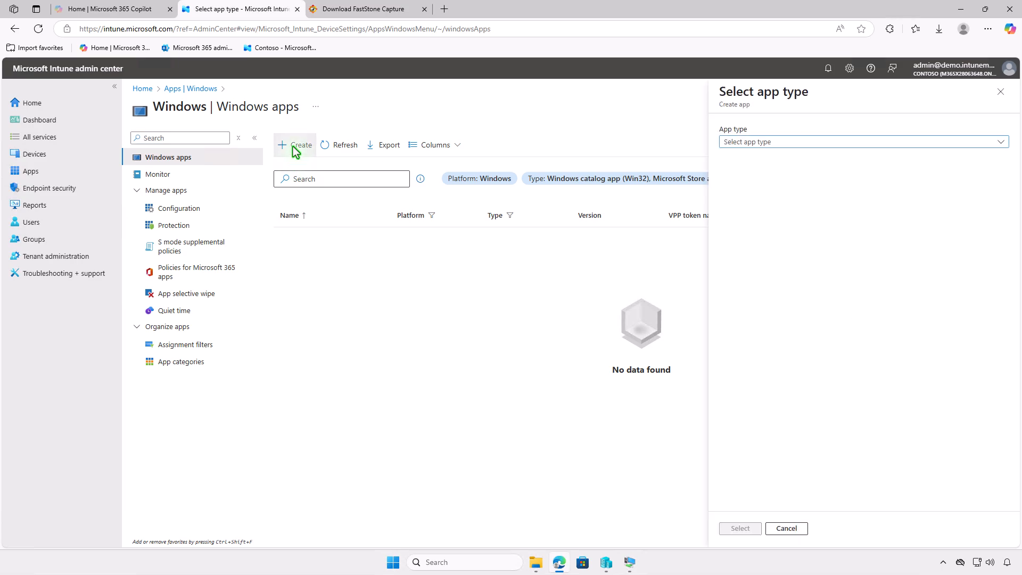
left_click(811, 143)
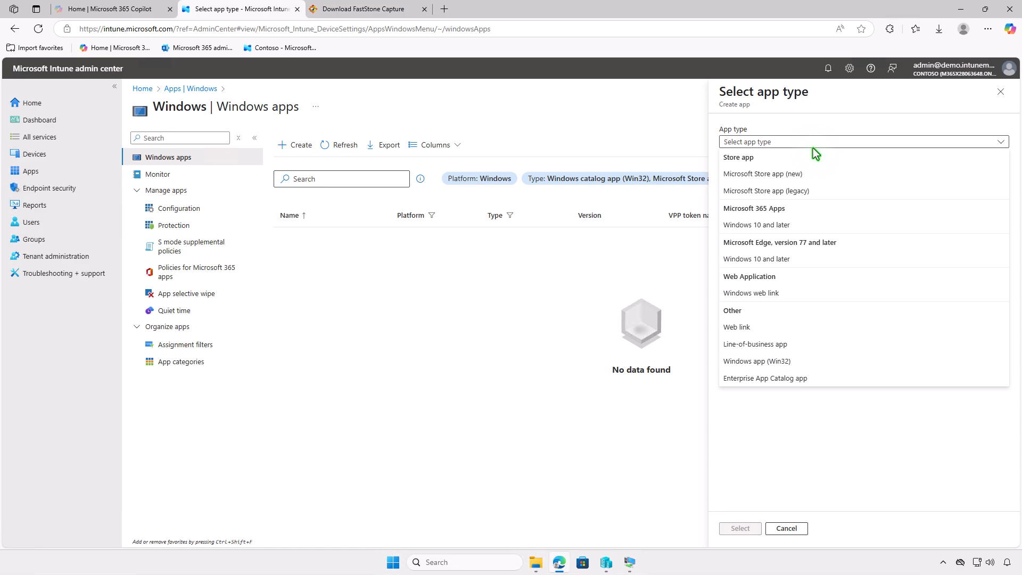
left_click(811, 364)
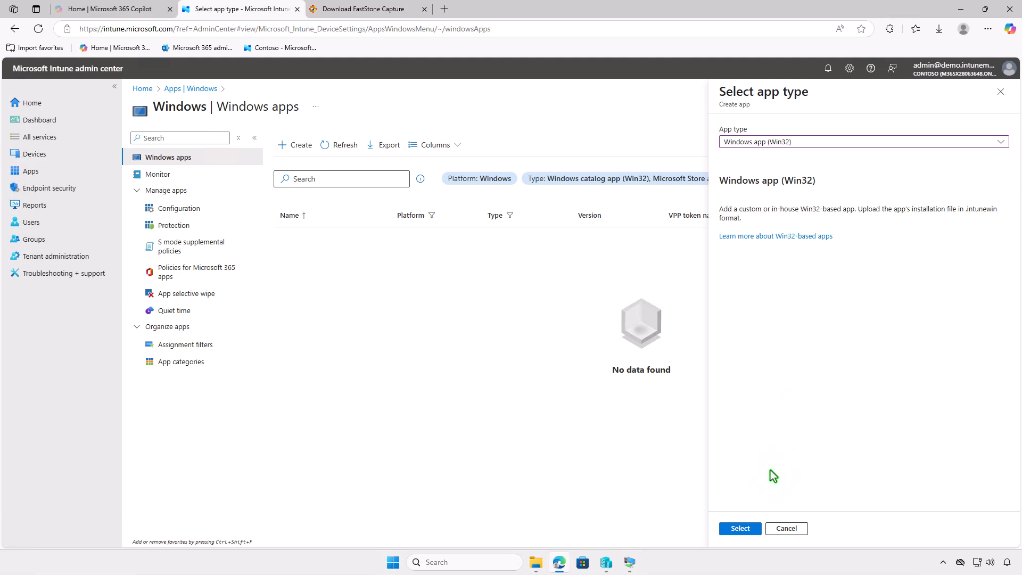
left_click(754, 527)
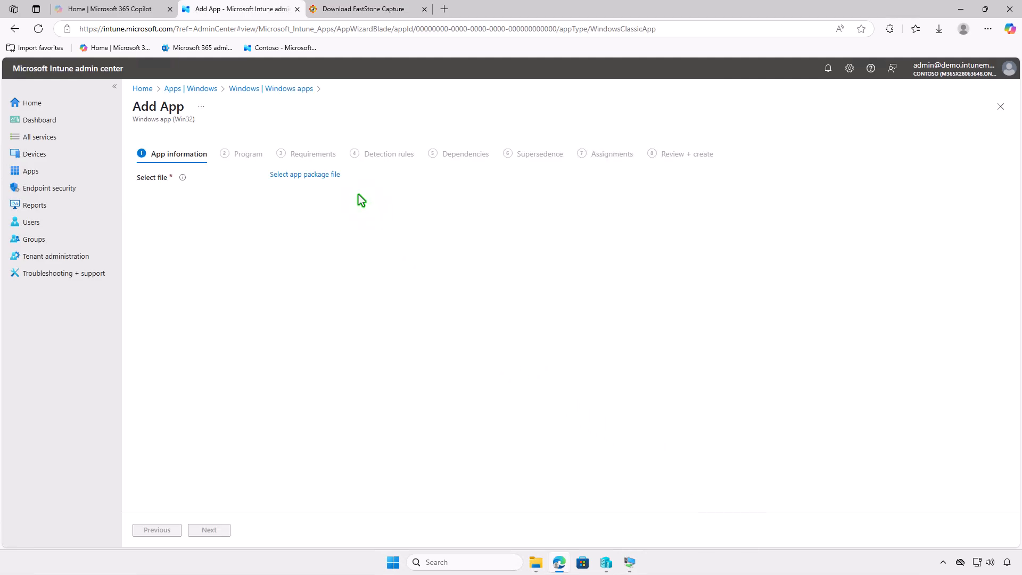
Select setup.intunewin from D:\Intune\Output as the app package file and confirm it
left_click(335, 176)
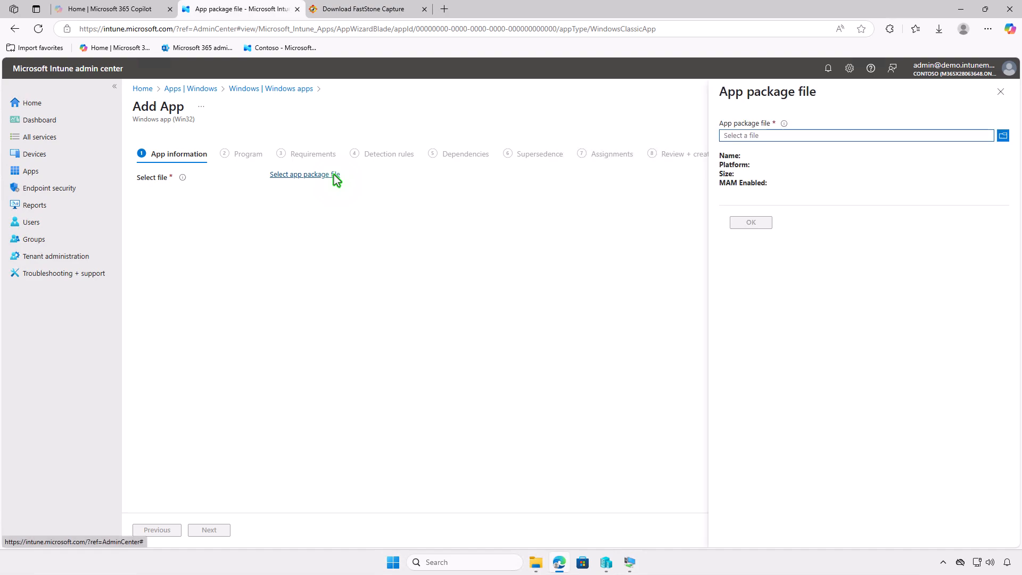
left_click(780, 136)
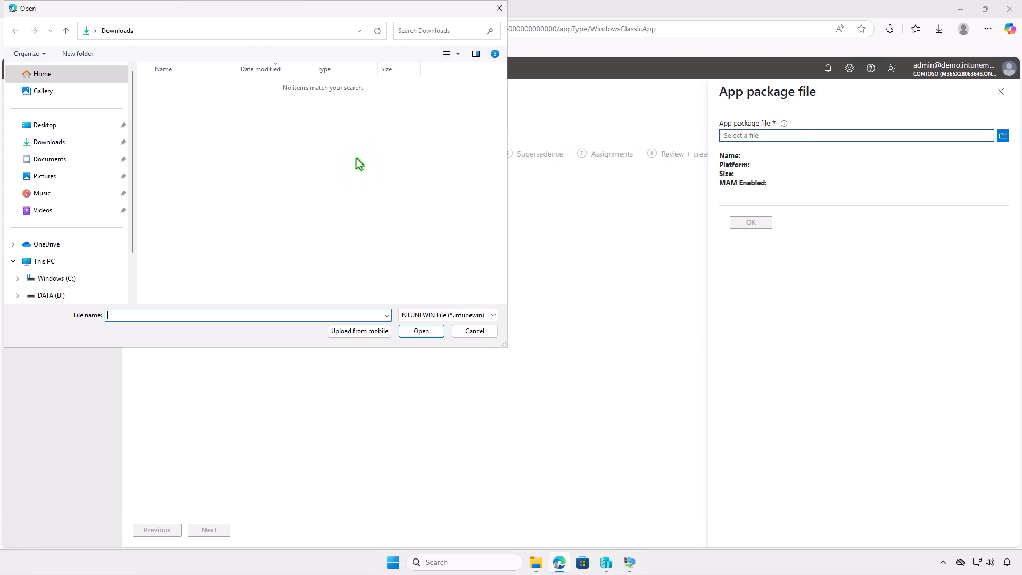
left_click(85, 266)
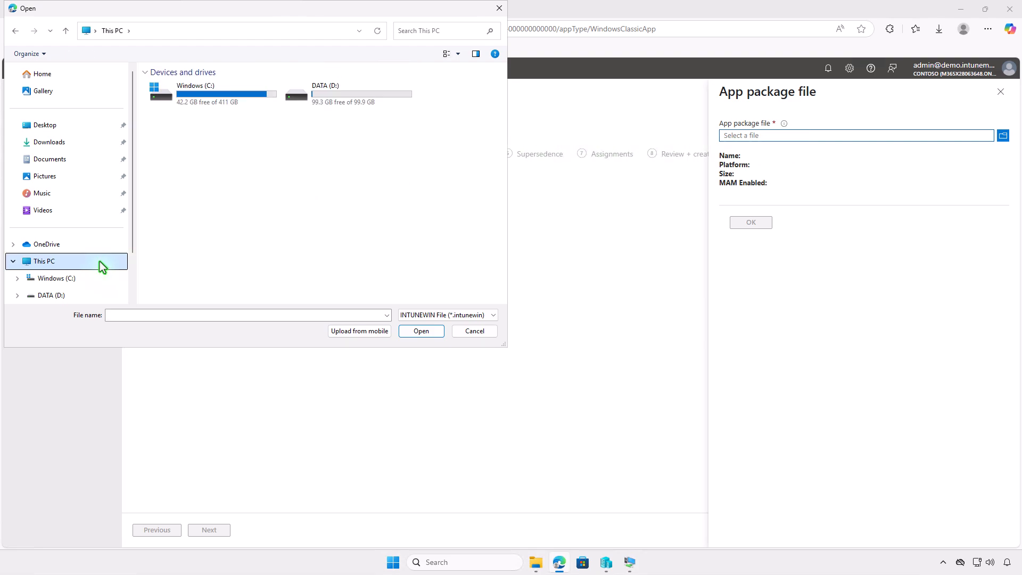
double_click(355, 109)
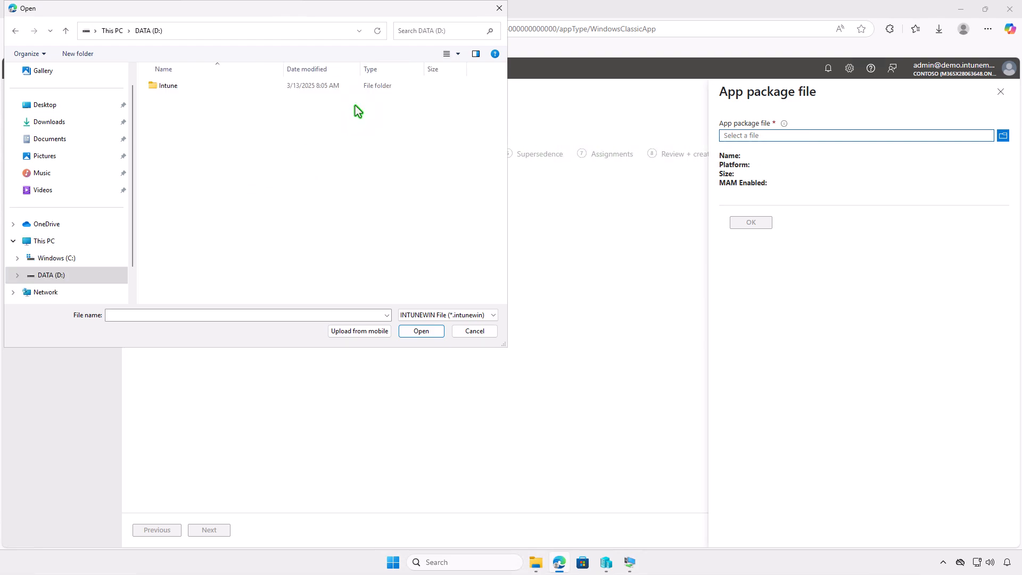
double_click(267, 89)
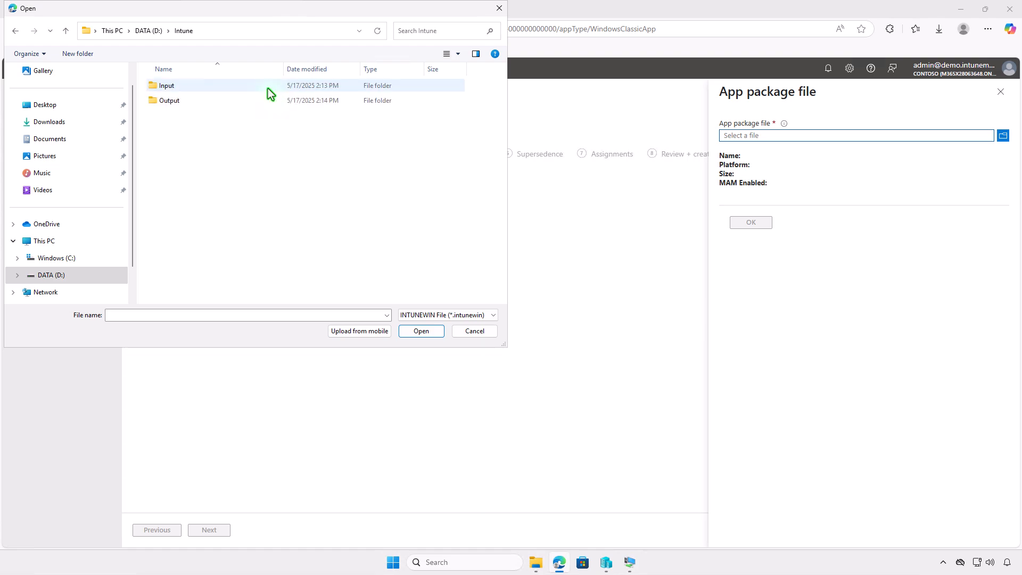
double_click(250, 99)
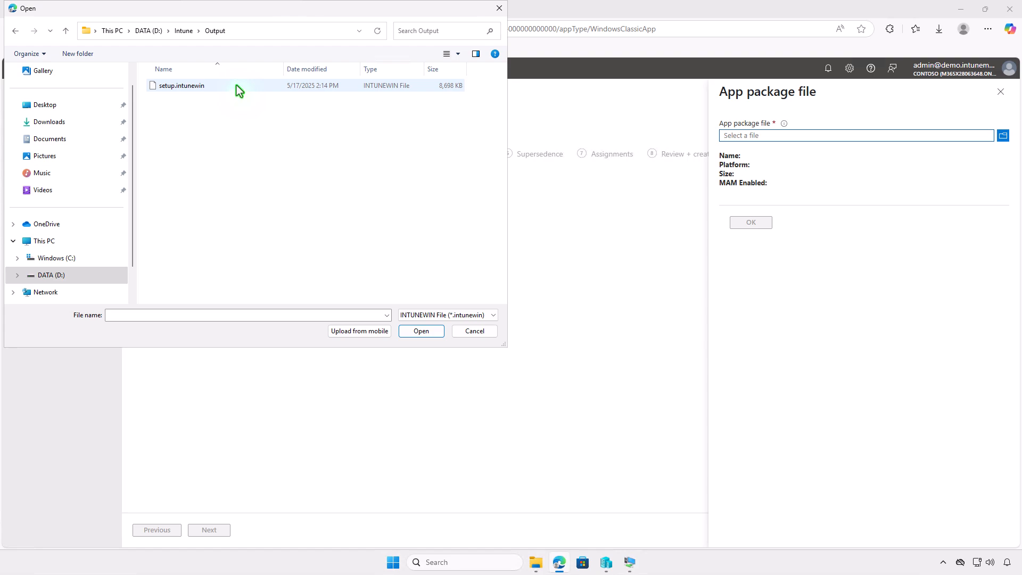
left_click(236, 85)
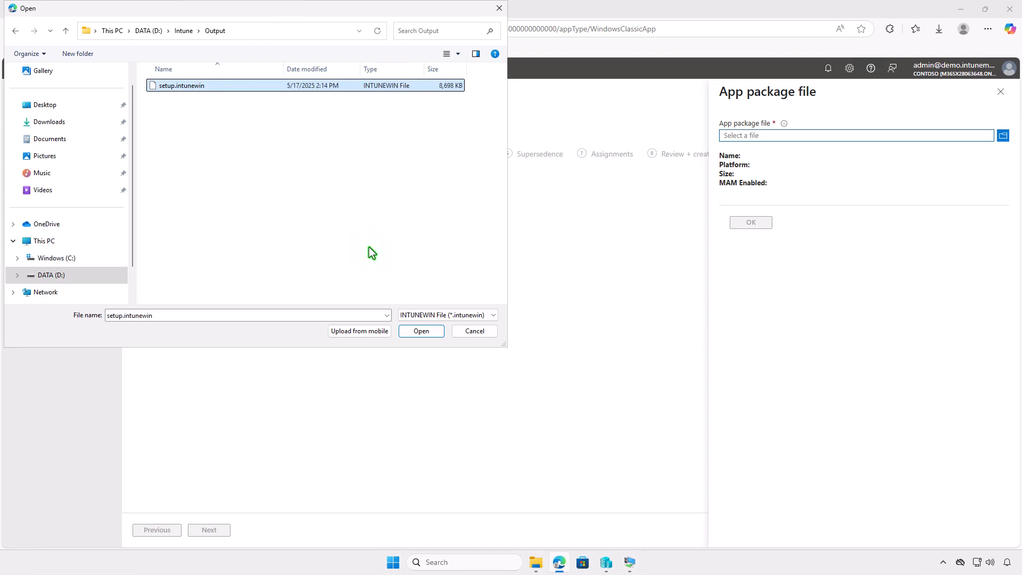
left_click(422, 331)
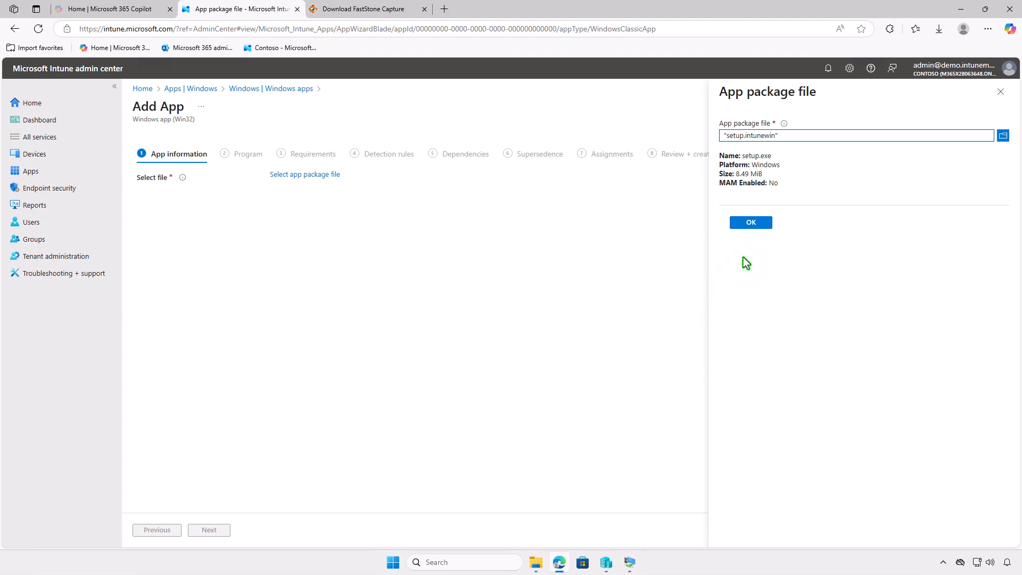
left_click(764, 222)
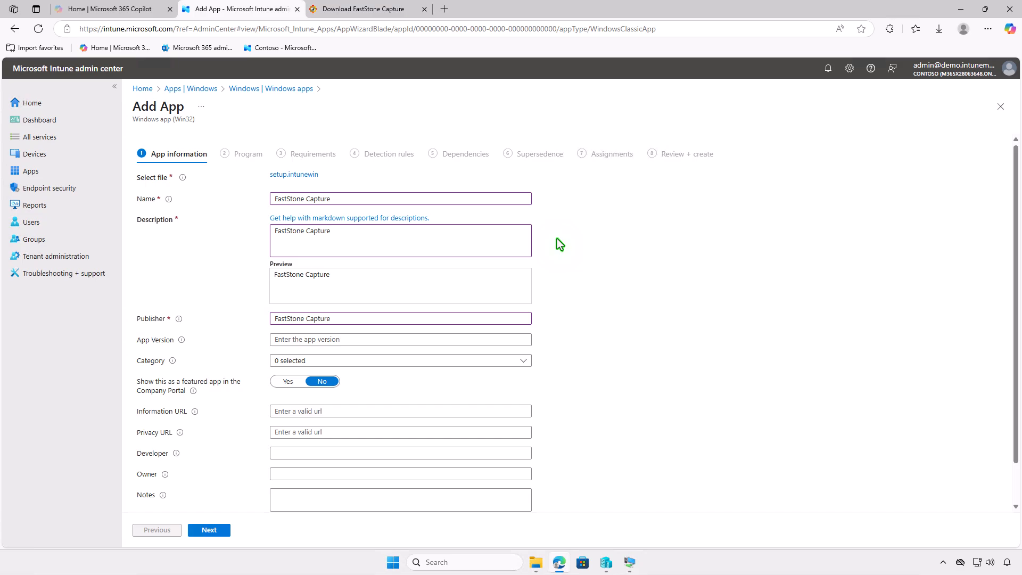
scroll(557, 239, "down", 2)
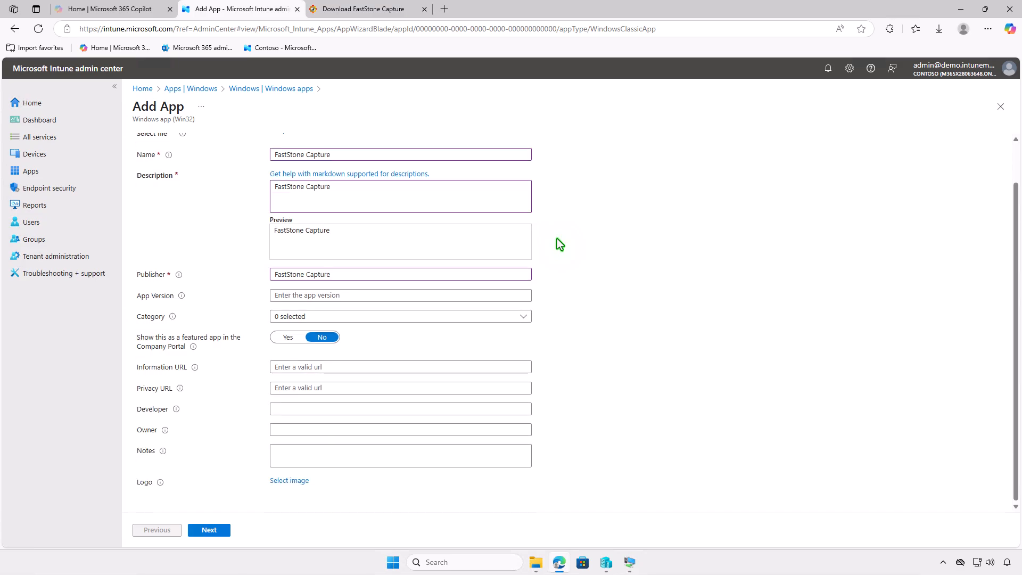
Set the app's logo to the image jr3mq6tf.png from the Downloads folder and confirm it
left_click(287, 480)
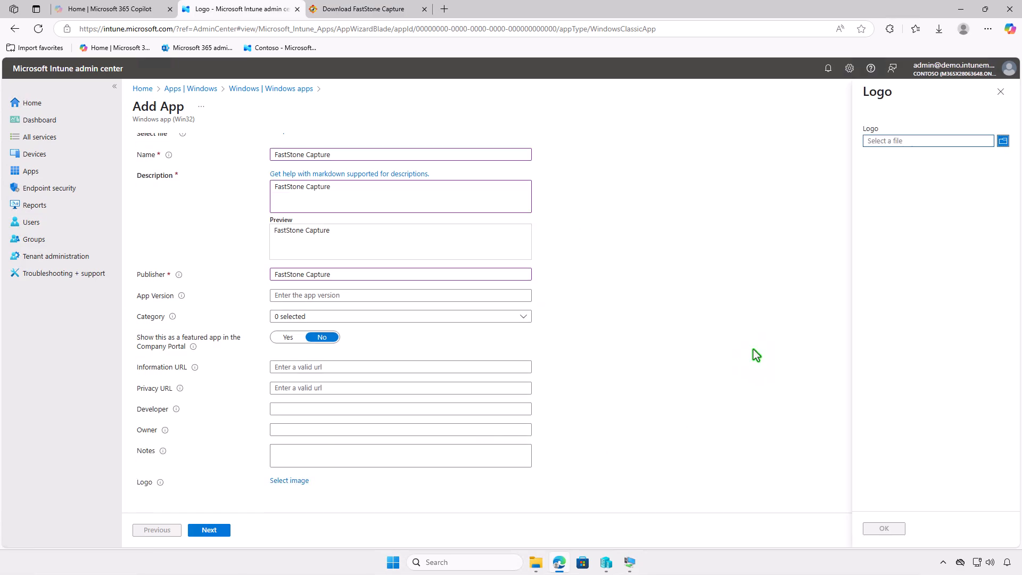
left_click(915, 143)
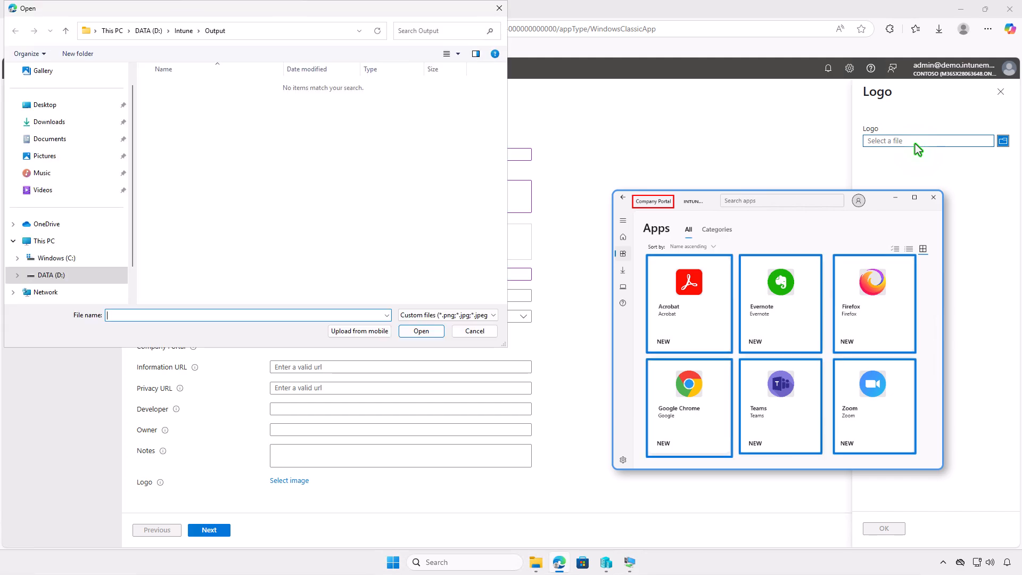
left_click(80, 121)
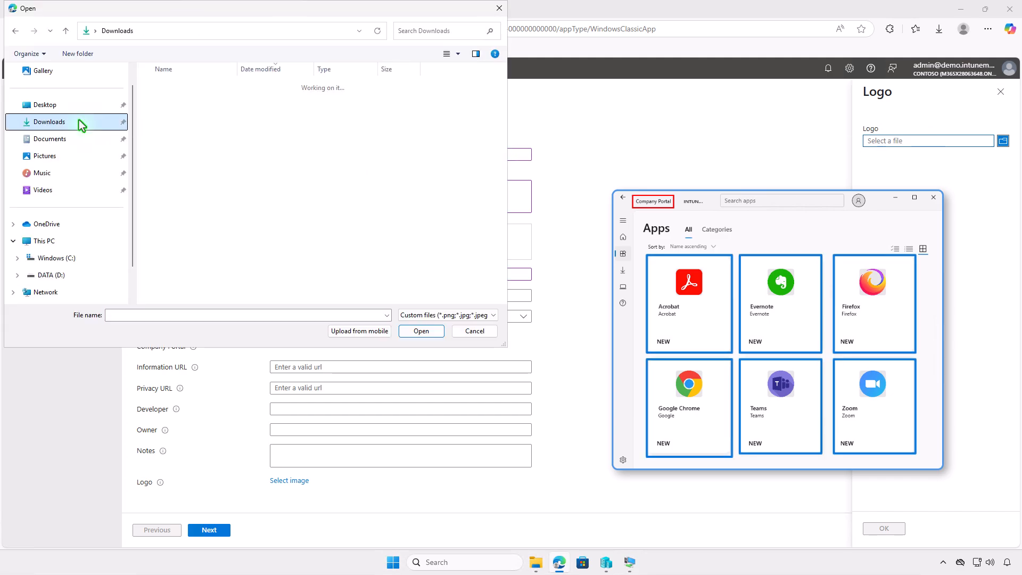
left_click(261, 101)
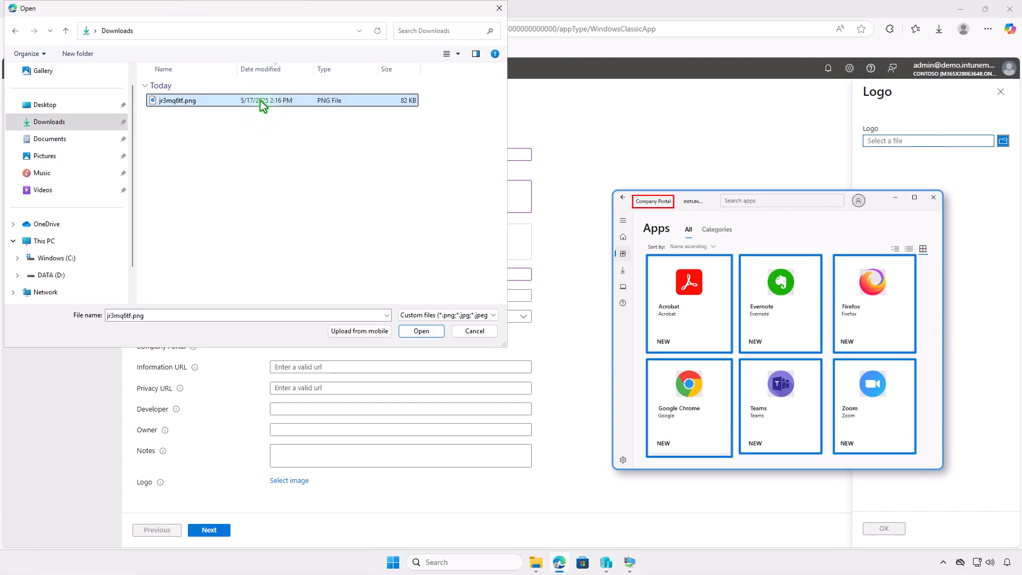
left_click(427, 332)
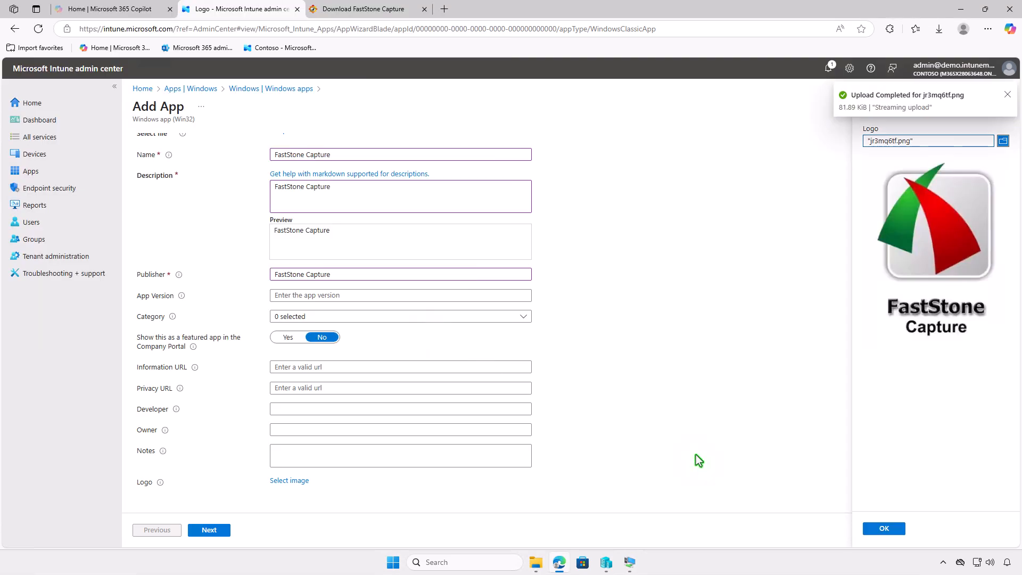
left_click(884, 528)
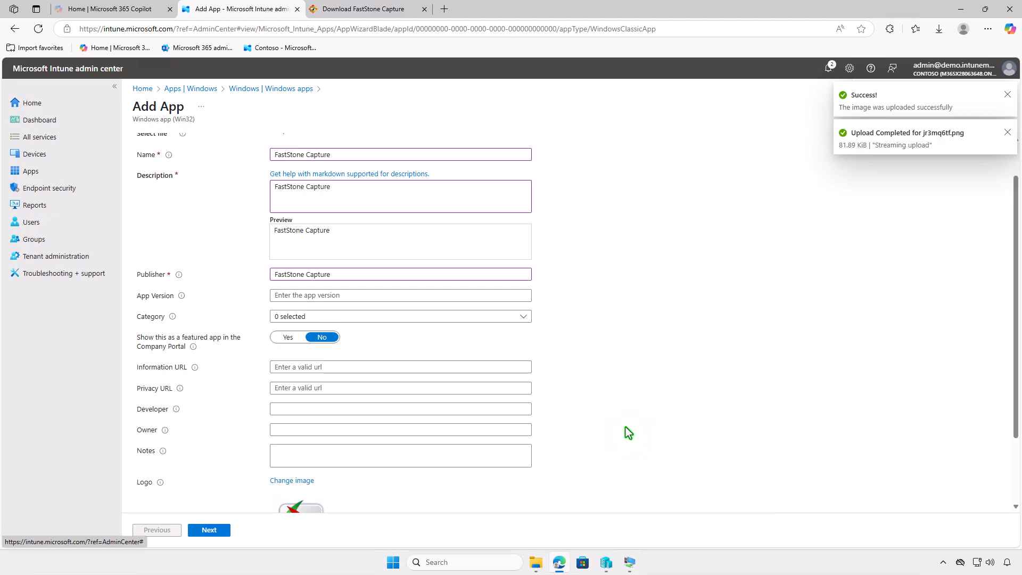
Proceed to the program settings, set the install command to setup.exe /S /NCRC and the uninstall command to "%ProgramFiles(x86)%\FastStone Capture\uninst.exe" /S, and continue
scroll(624, 427, "down", 2)
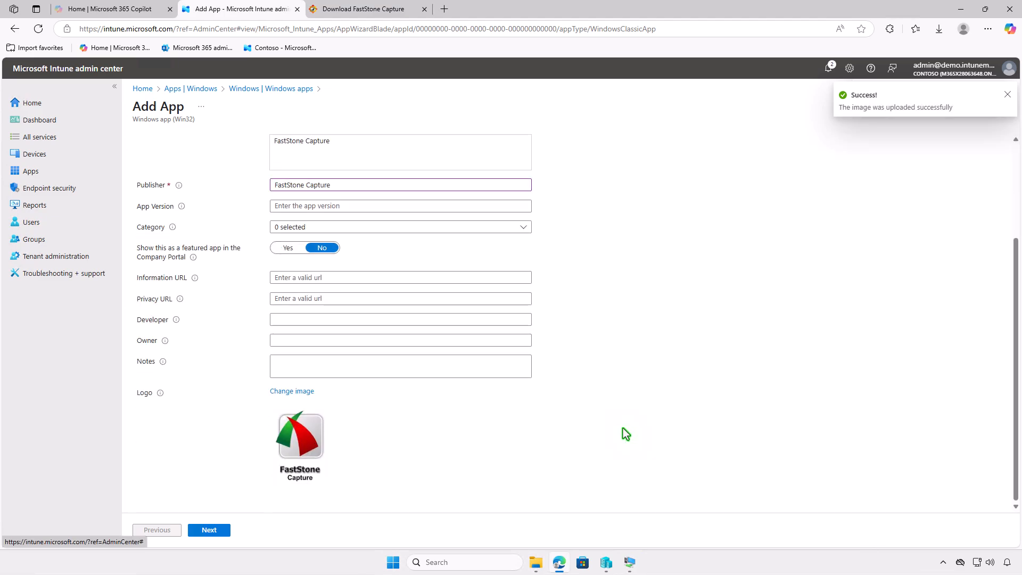
left_click(225, 530)
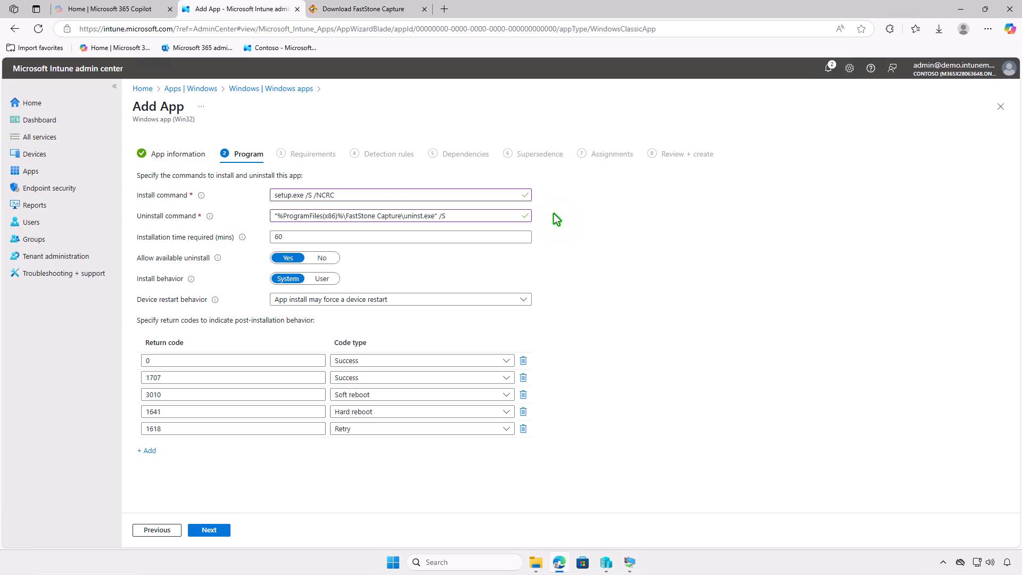
left_click(225, 530)
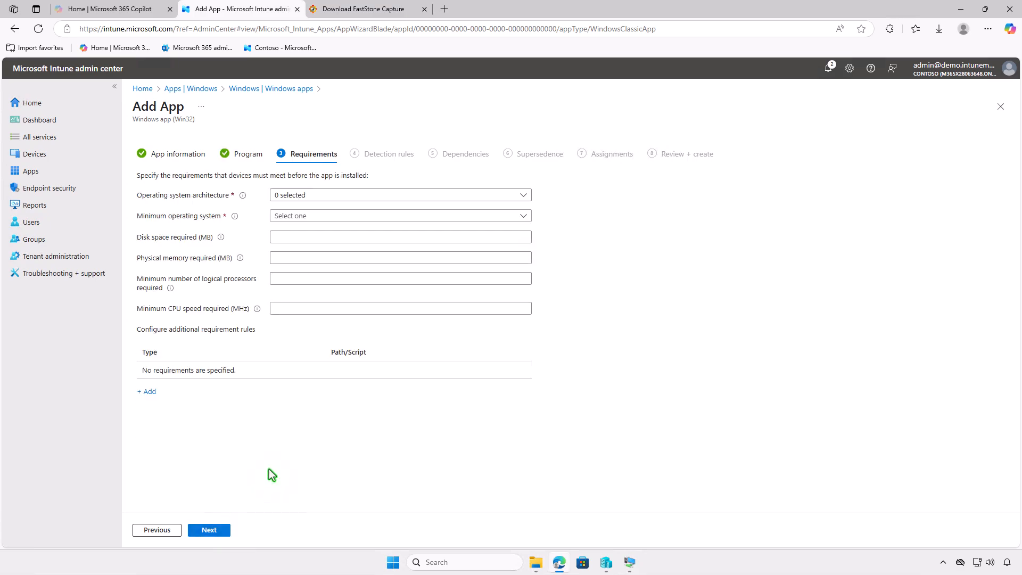
Require a 64-bit operating system architecture and Windows 10 1607 as the minimum operating system, and continue to the detection rules
left_click(356, 195)
left_click(320, 223)
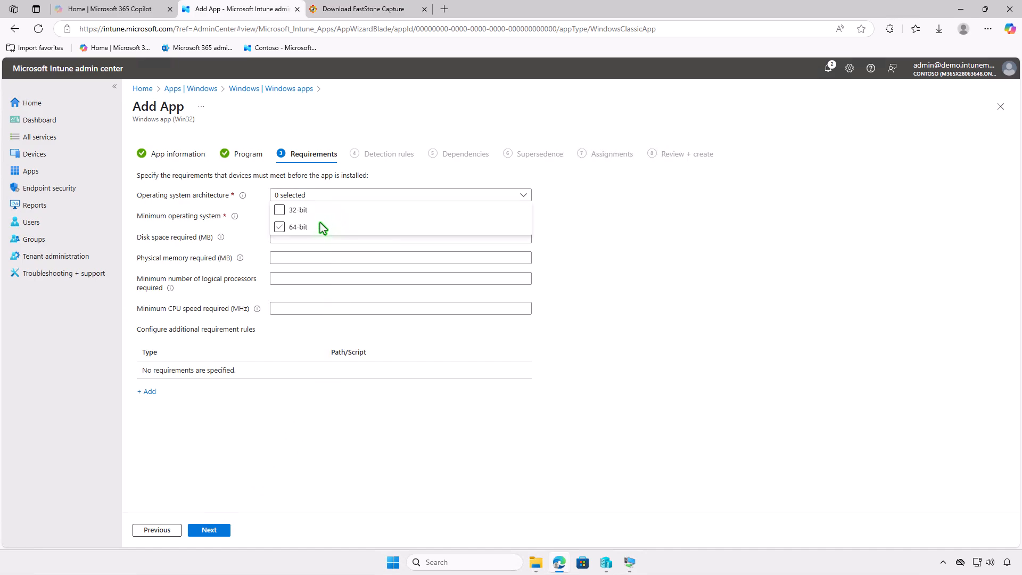
left_click(258, 226)
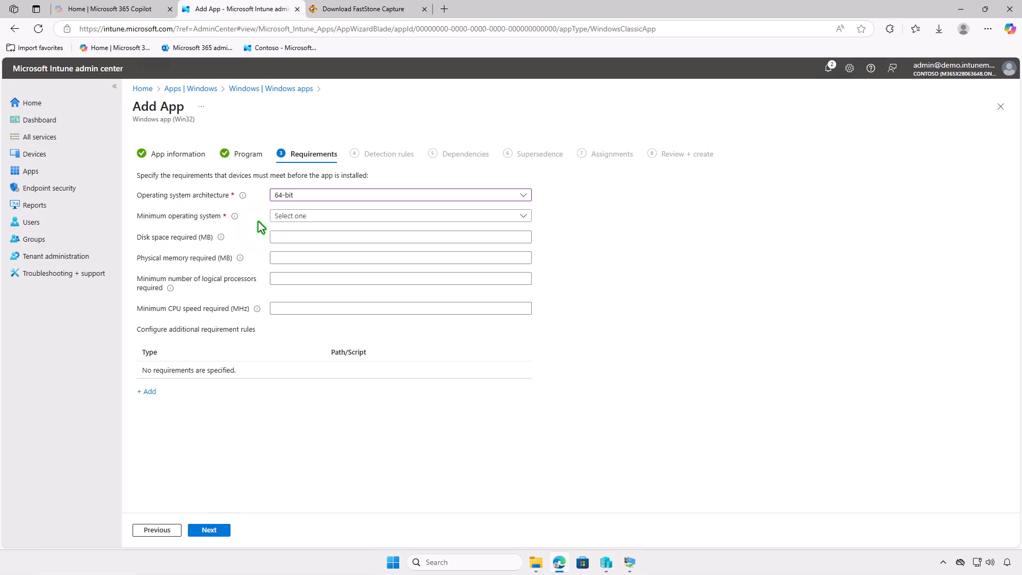
left_click(311, 216)
left_click(349, 234)
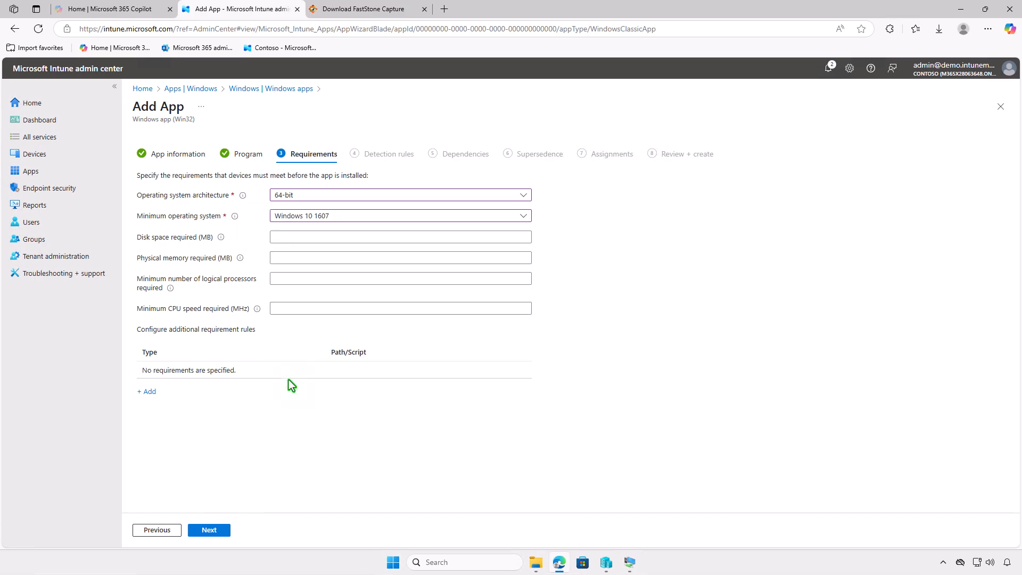
left_click(223, 530)
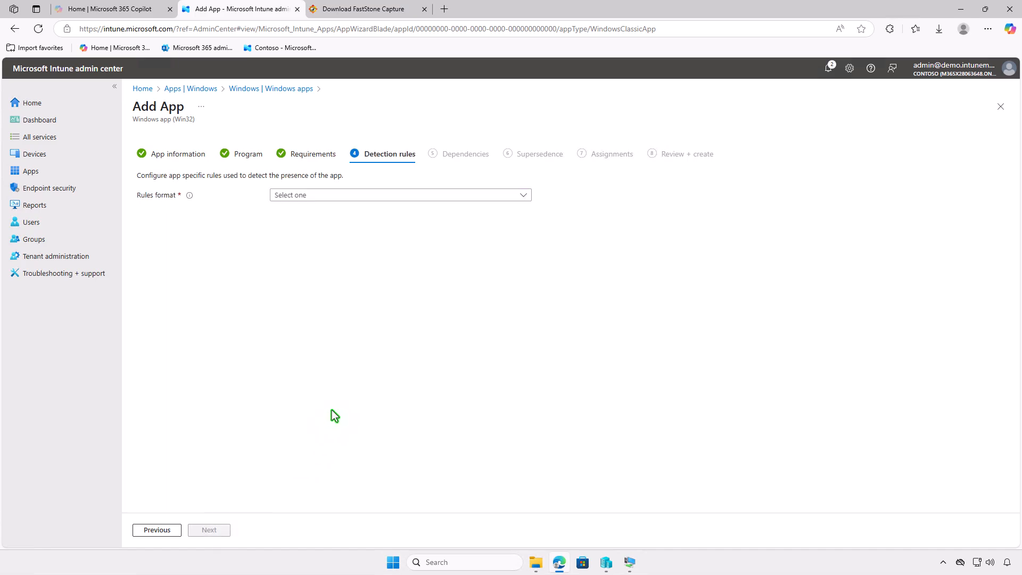
Manually configure a File detection rule for FSCapture.exe in %ProgramFiles(x86)%\FastStone Capture, using the File or folder exists method
left_click(393, 196)
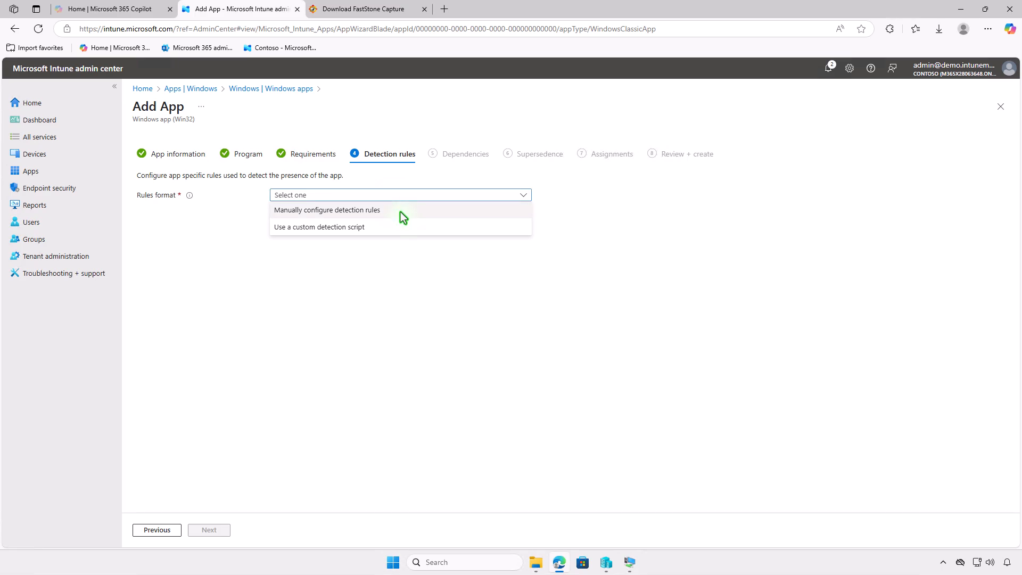
left_click(400, 212)
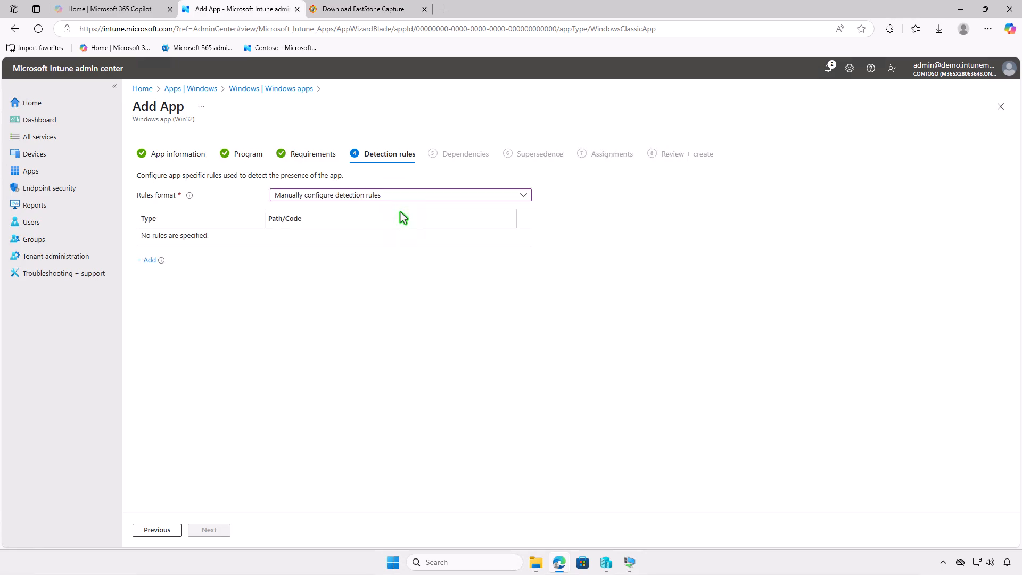
left_click(152, 260)
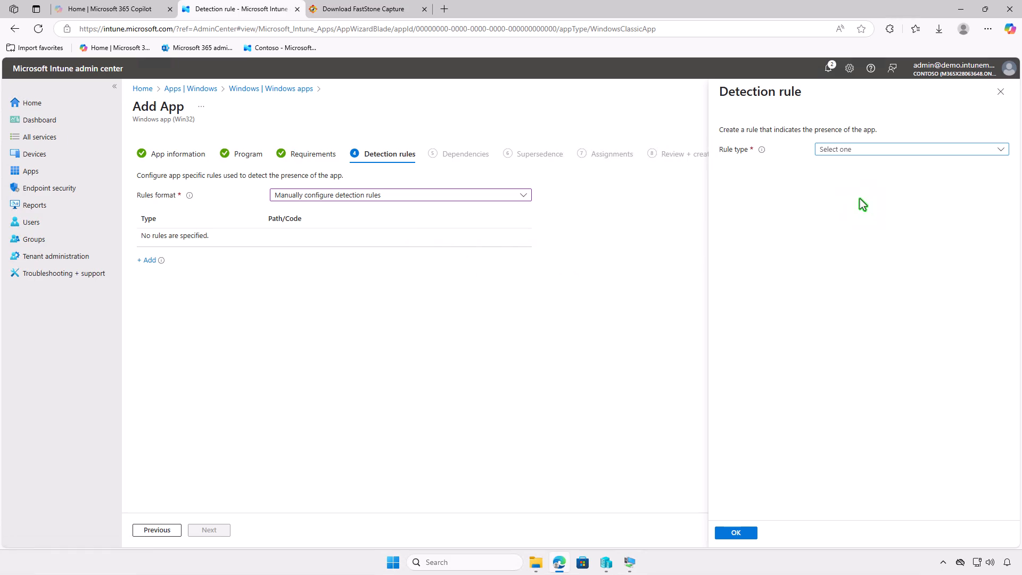
left_click(879, 148)
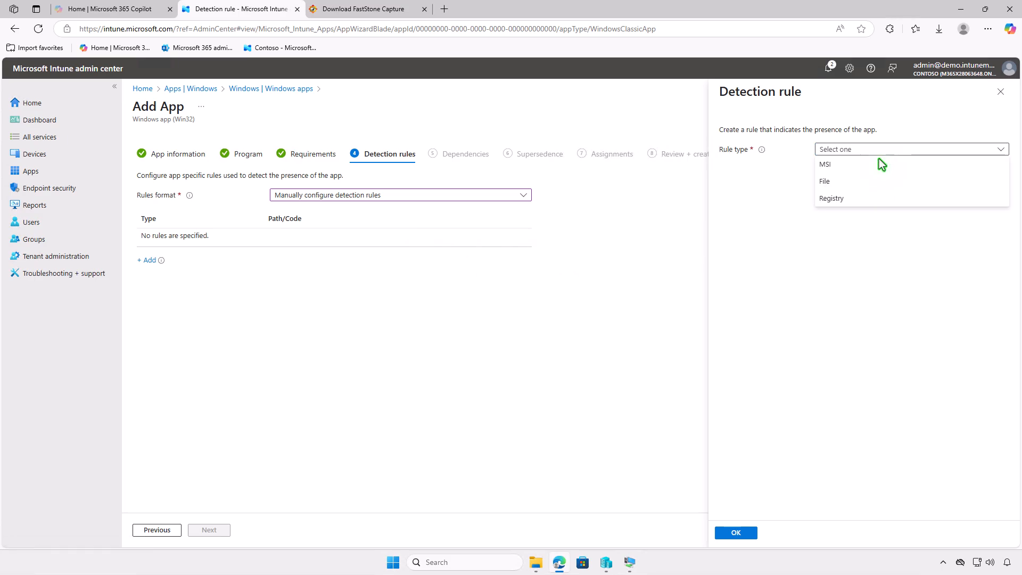
left_click(879, 181)
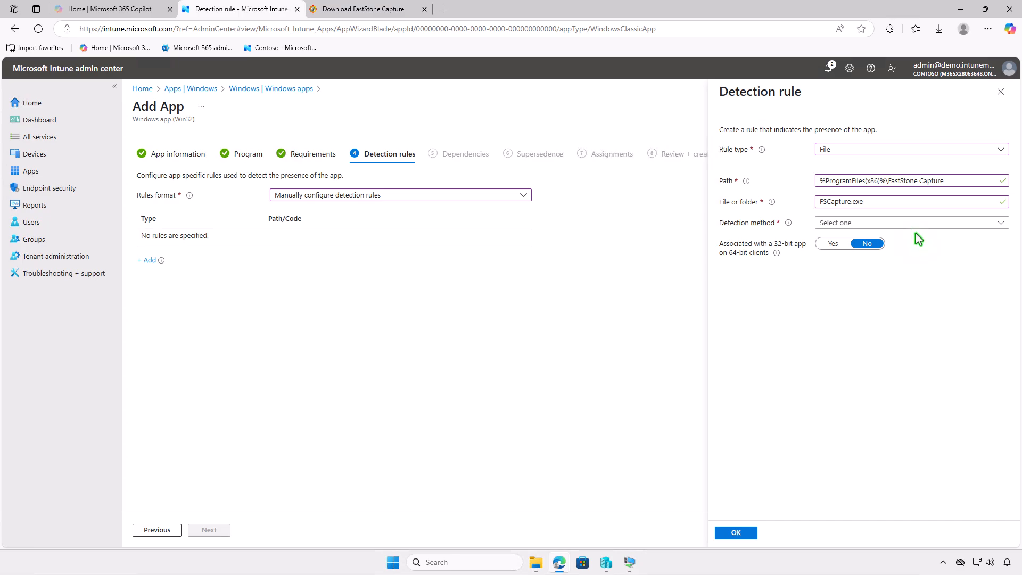
left_click(912, 222)
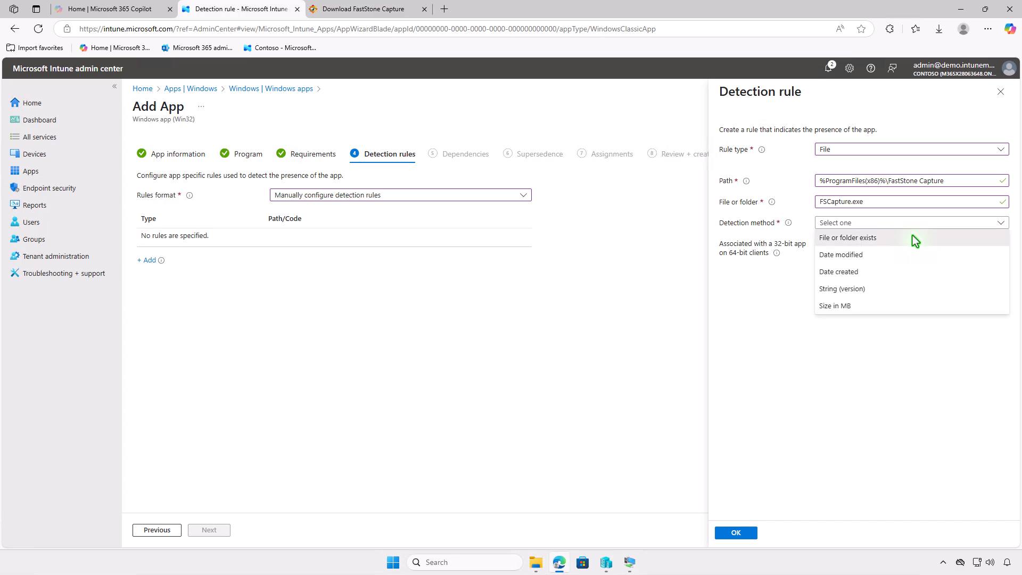
left_click(914, 240)
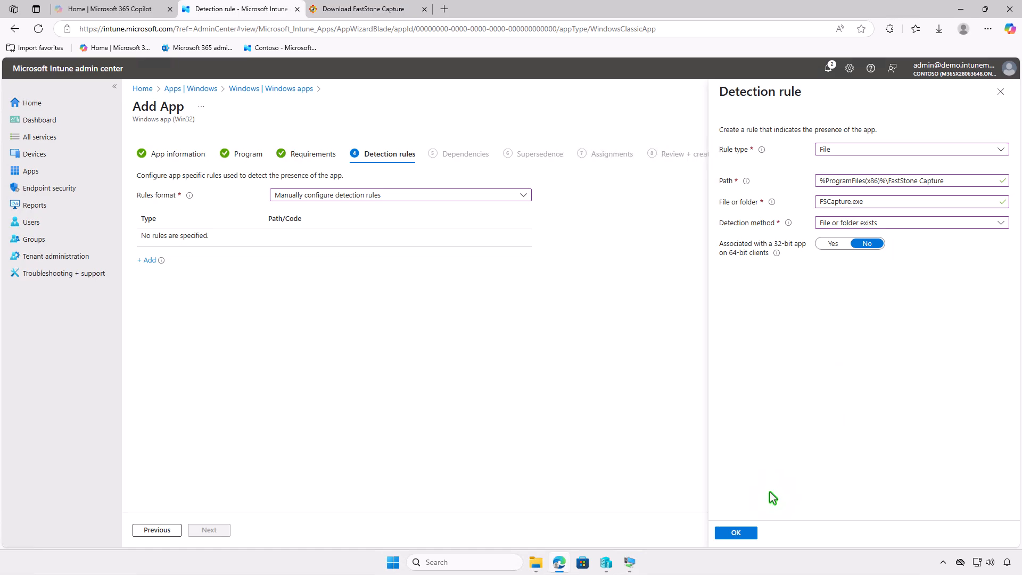
left_click(751, 531)
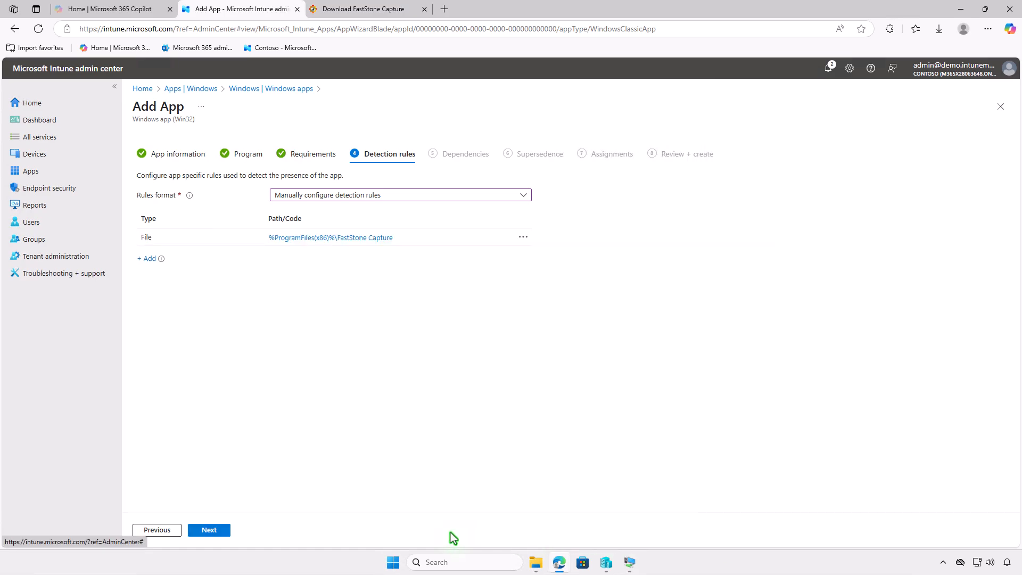
Leave dependencies and supersedence empty, and assign the app as Required to the Test_Devices group
left_click(216, 531)
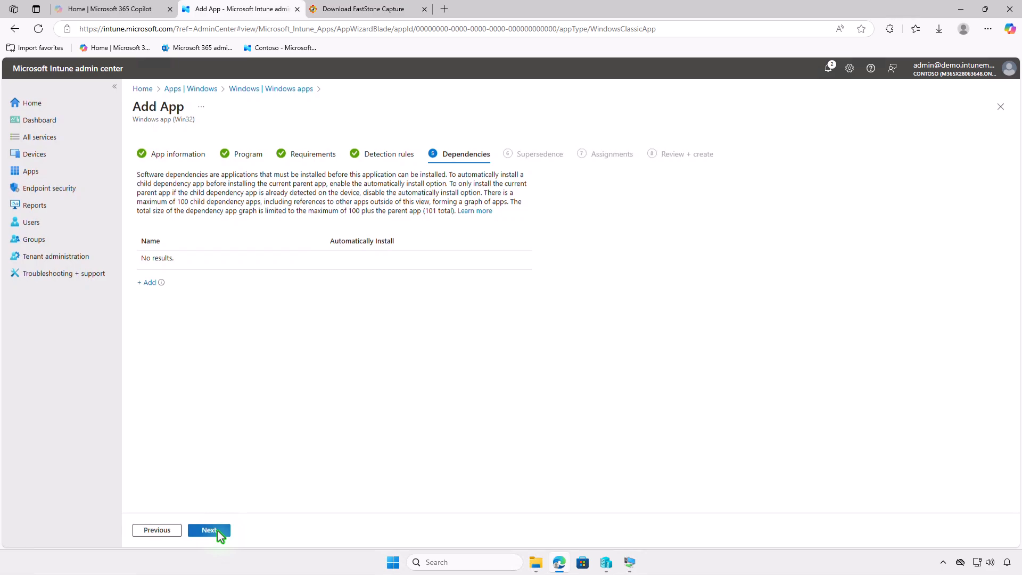
left_click(219, 532)
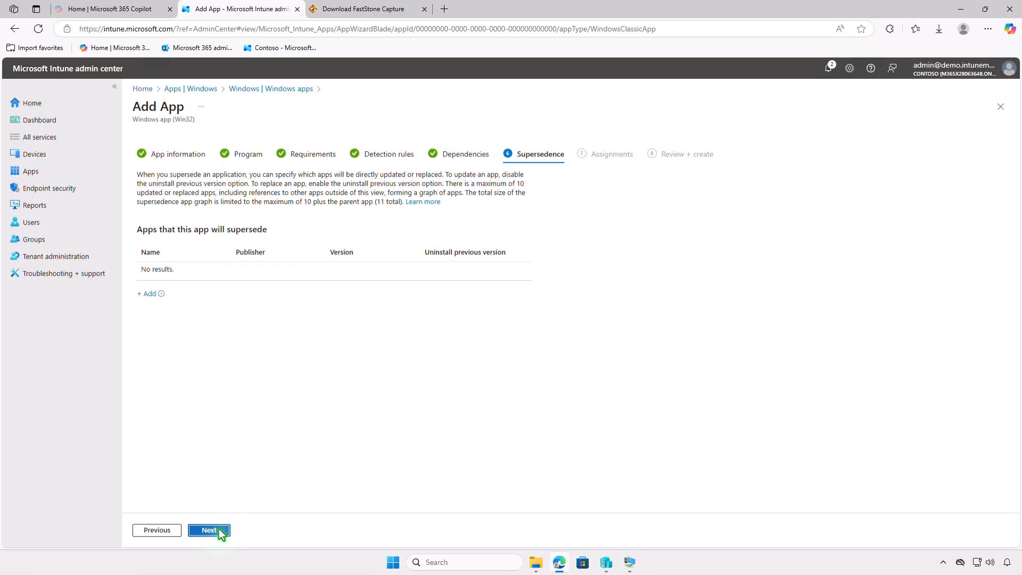
left_click(219, 529)
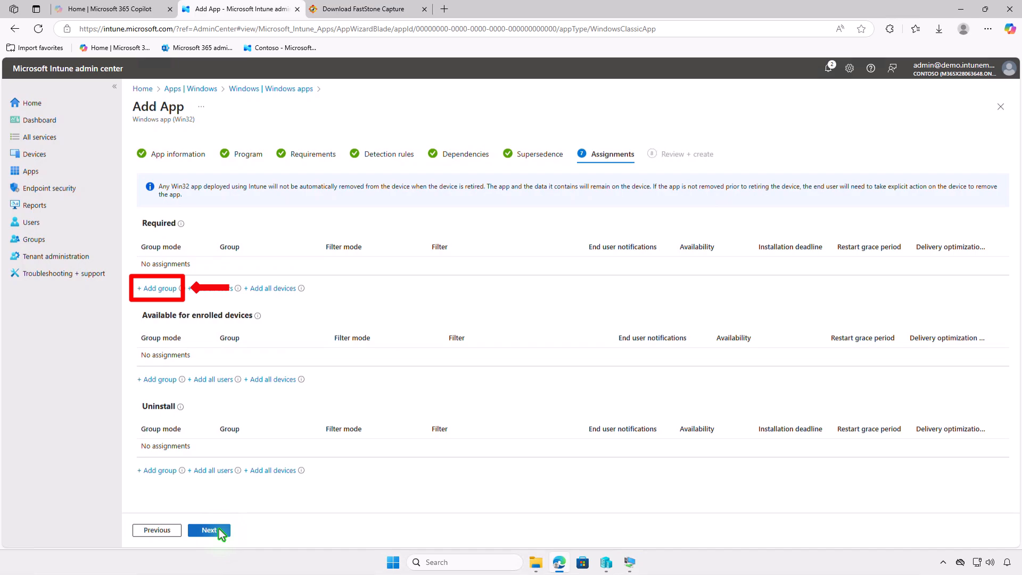
left_click(168, 289)
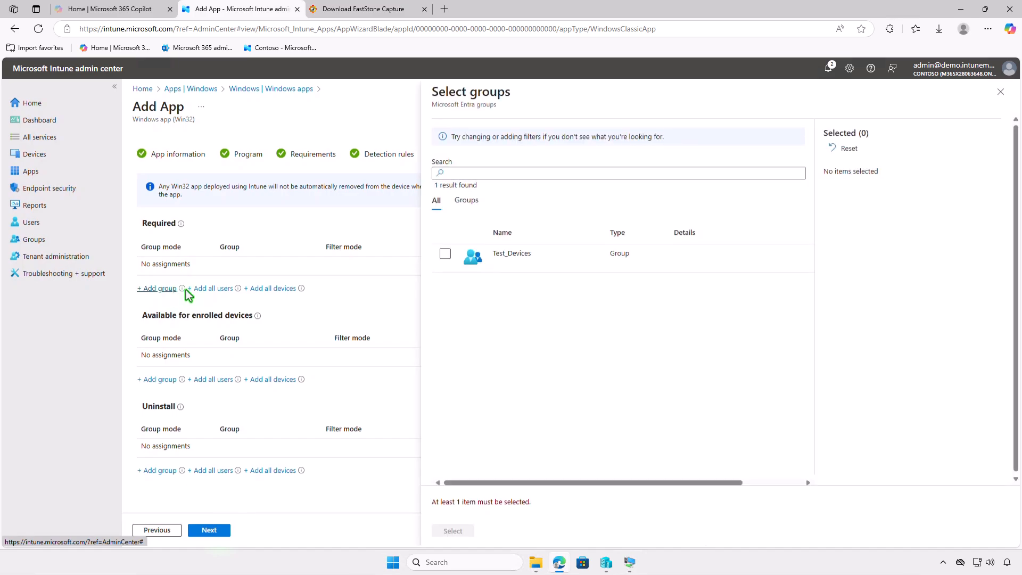
left_click(445, 254)
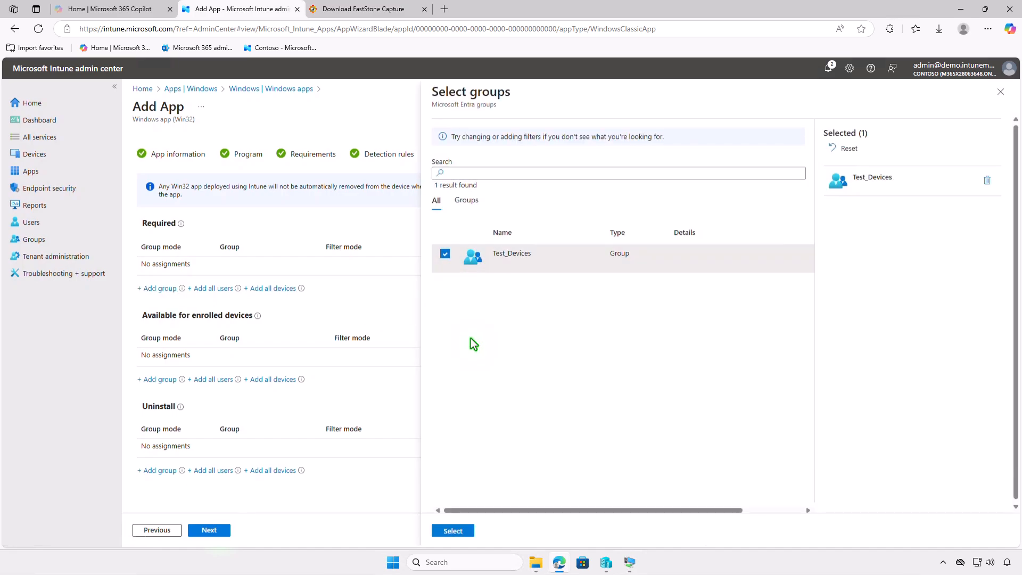
left_click(452, 530)
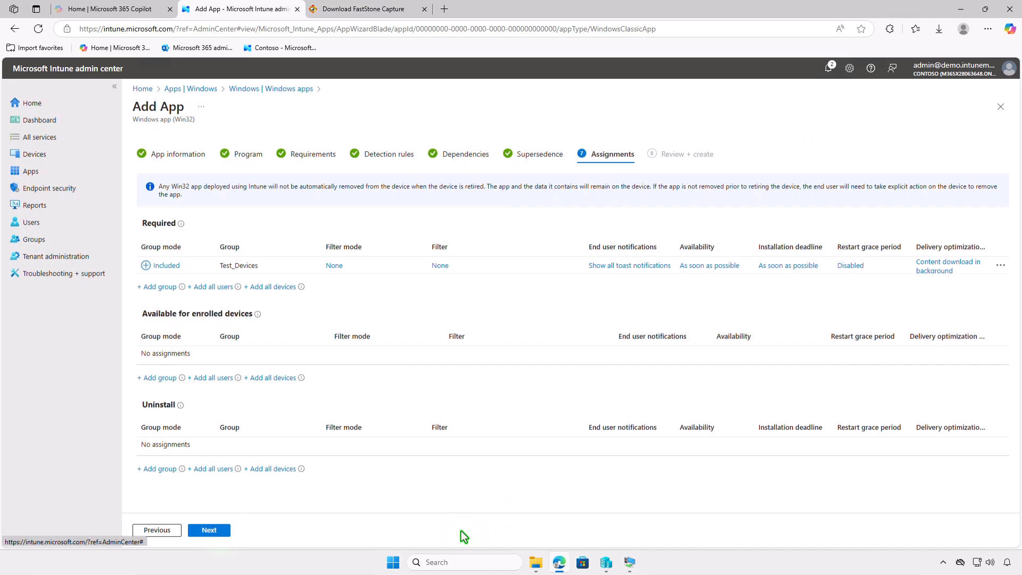
Check the Test_Devices assignment settings, proceed to the review, and create the app
left_click(619, 266)
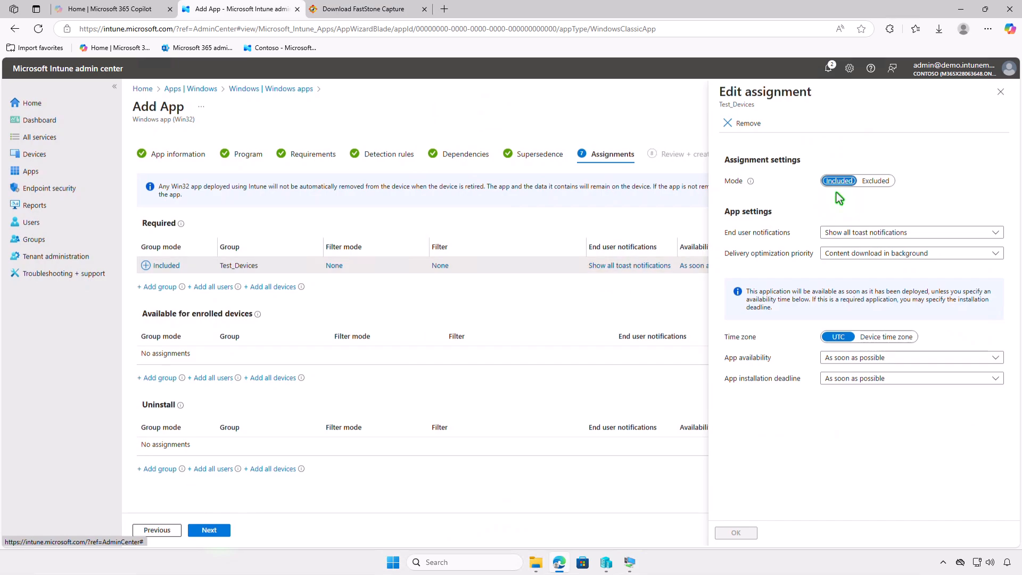
left_click(999, 92)
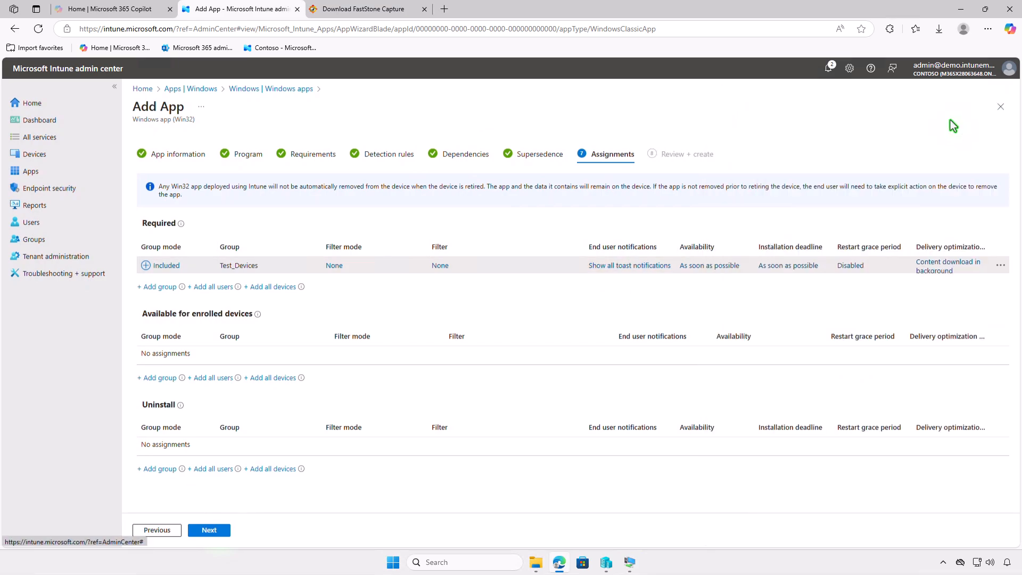
left_click(223, 532)
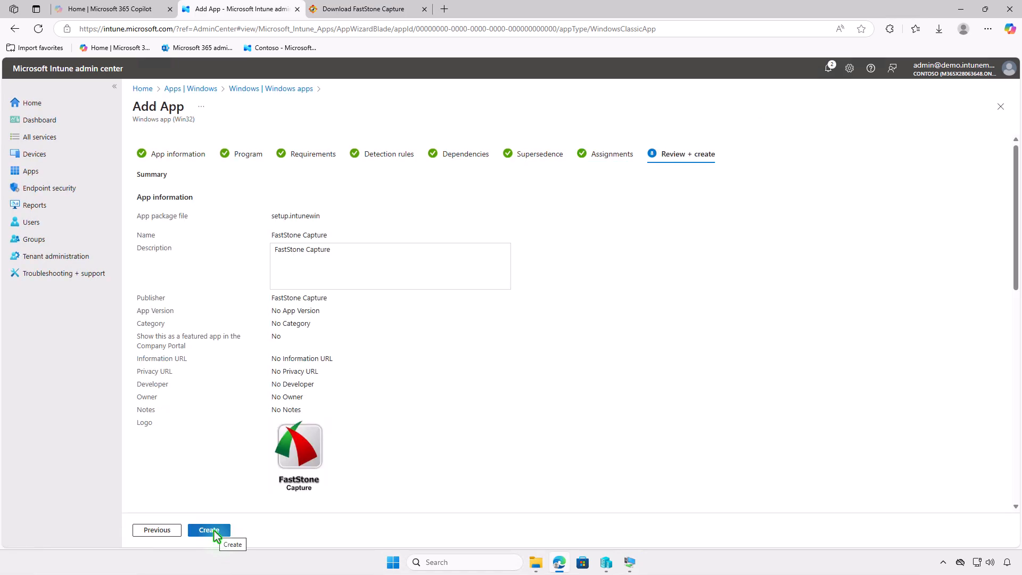
left_click(214, 530)
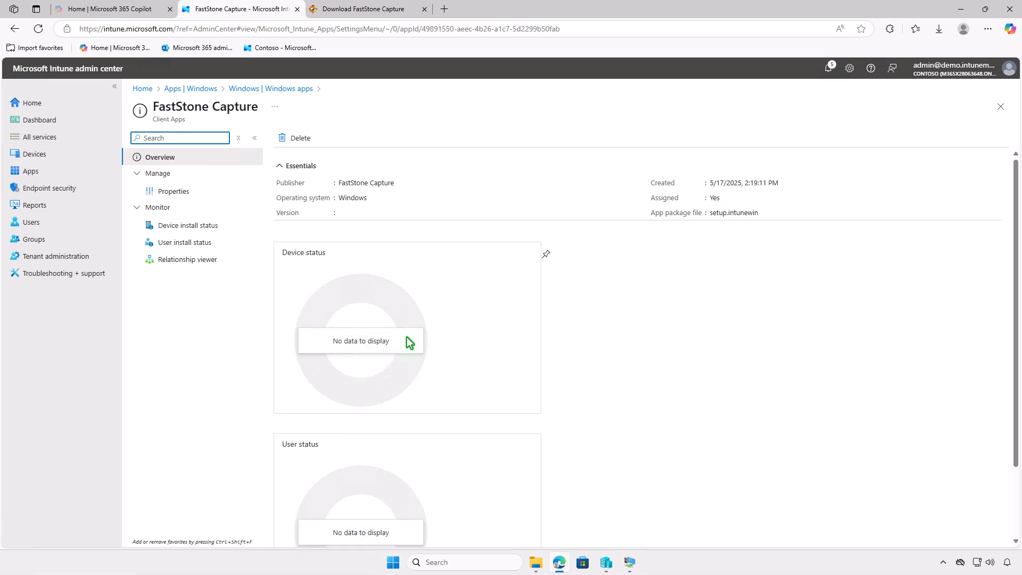
Switch to the WIN10-CTL virtual machine and open the Access work or school page in its account settings
left_click(961, 9)
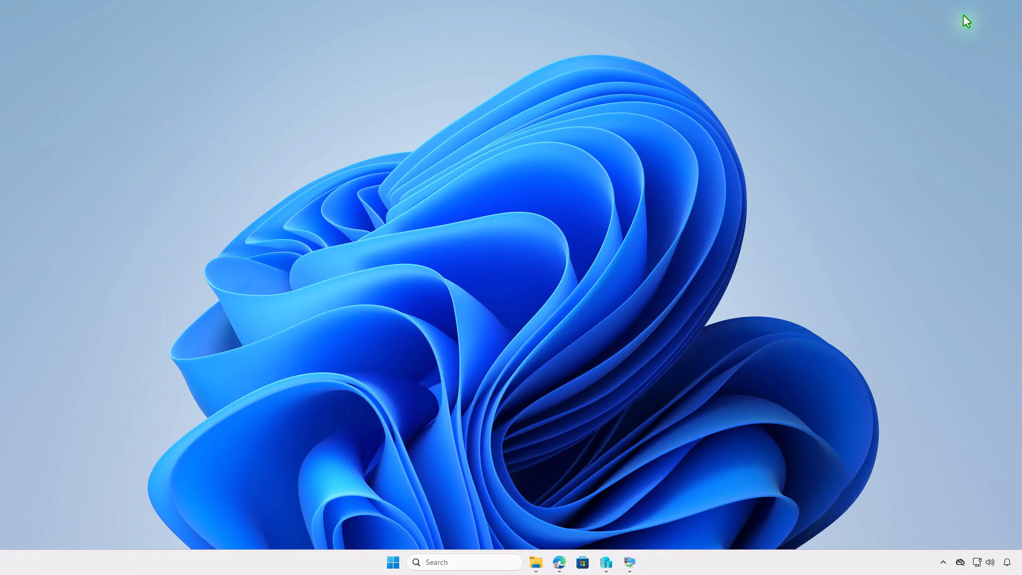
left_click(631, 562)
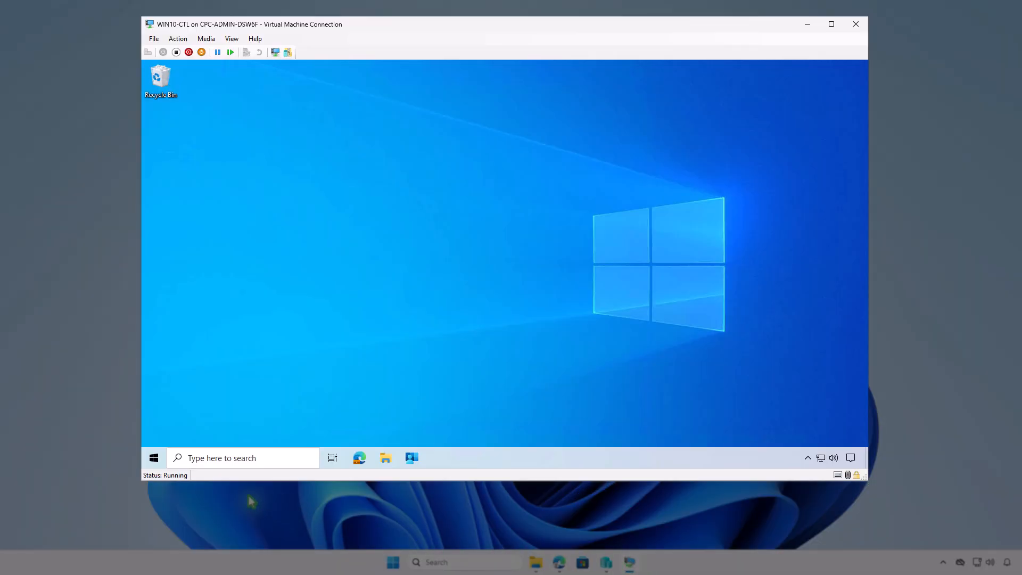
left_click(154, 459)
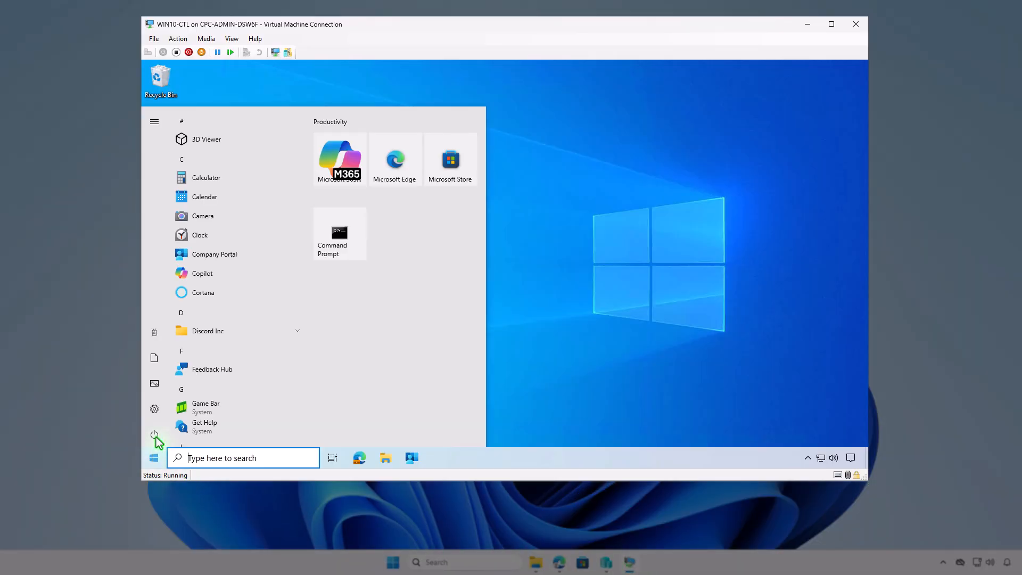
left_click(155, 338)
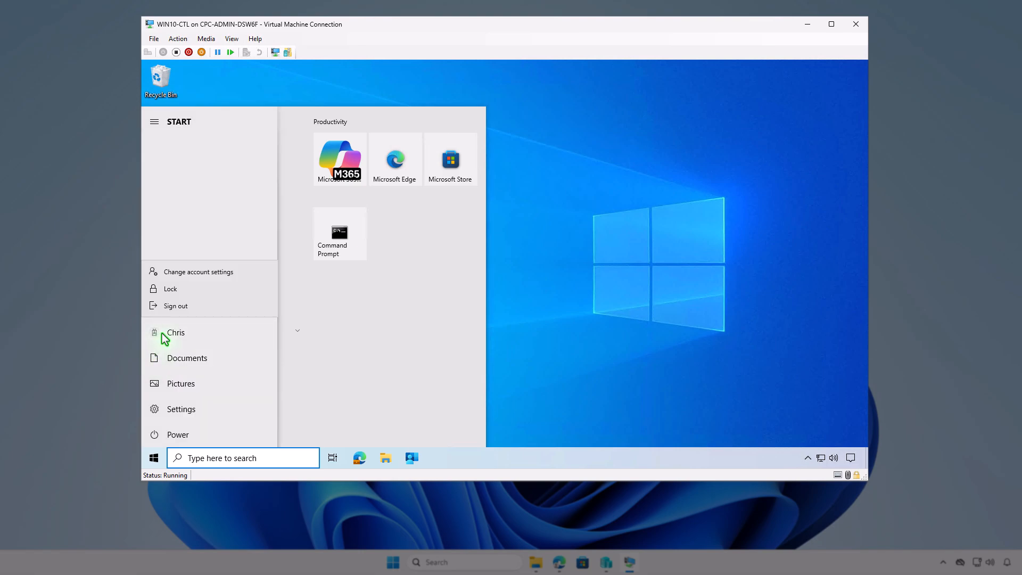
left_click(234, 279)
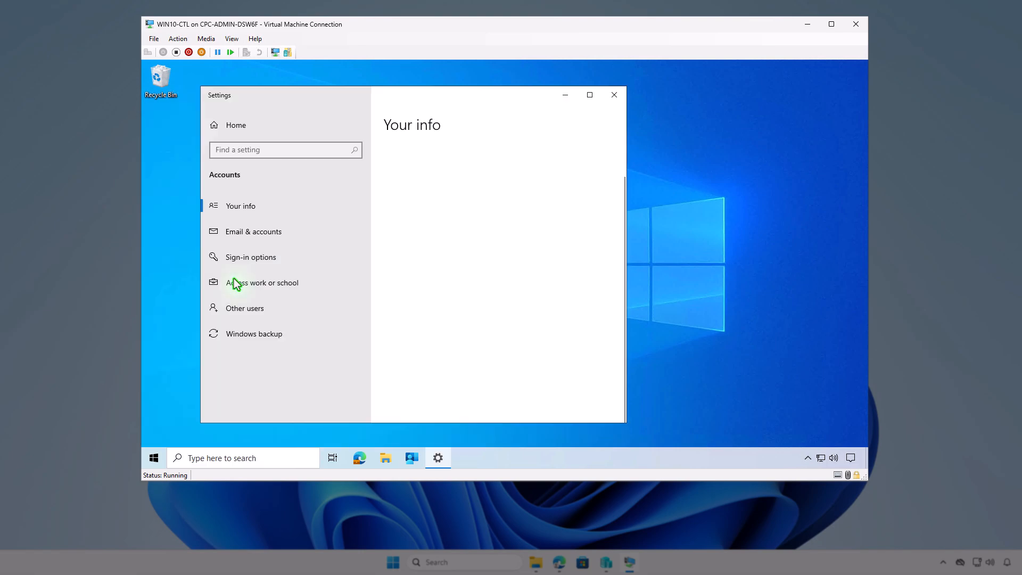
left_click(331, 282)
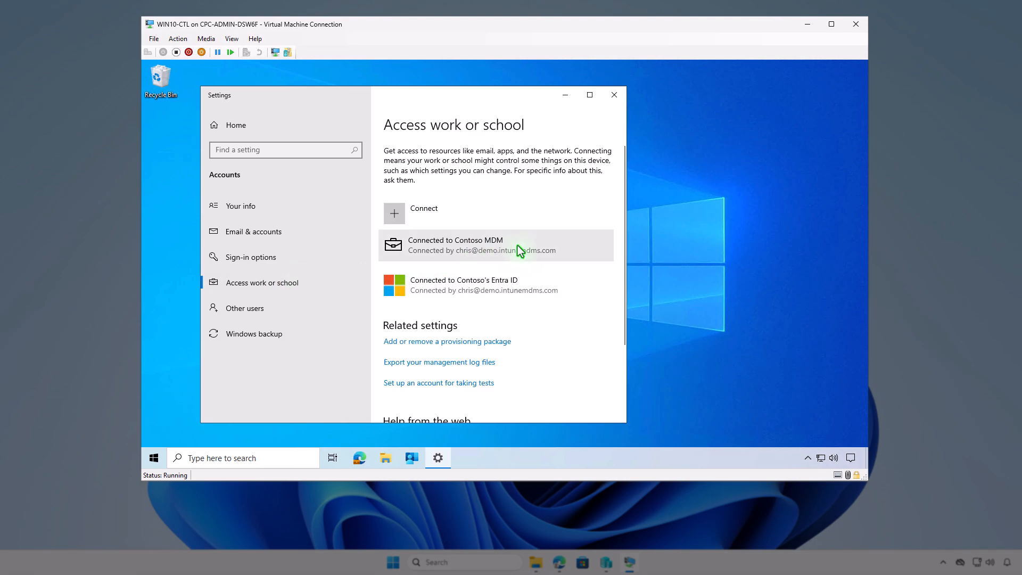
View the Contoso MDM connection's information down to the device sync section, and minimize Settings
left_click(543, 242)
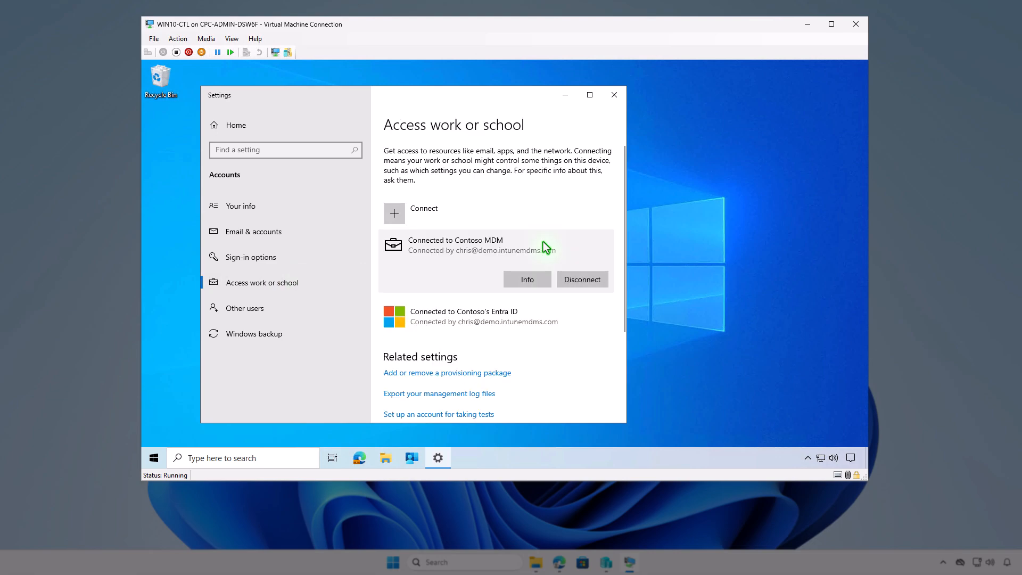
left_click(538, 280)
scroll(537, 281, "down", 3)
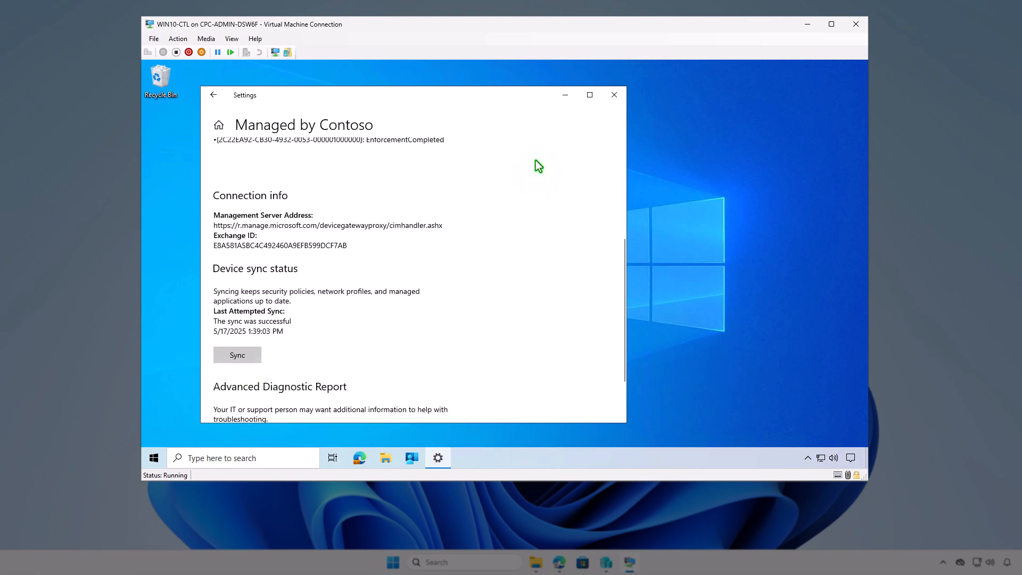
left_click(565, 99)
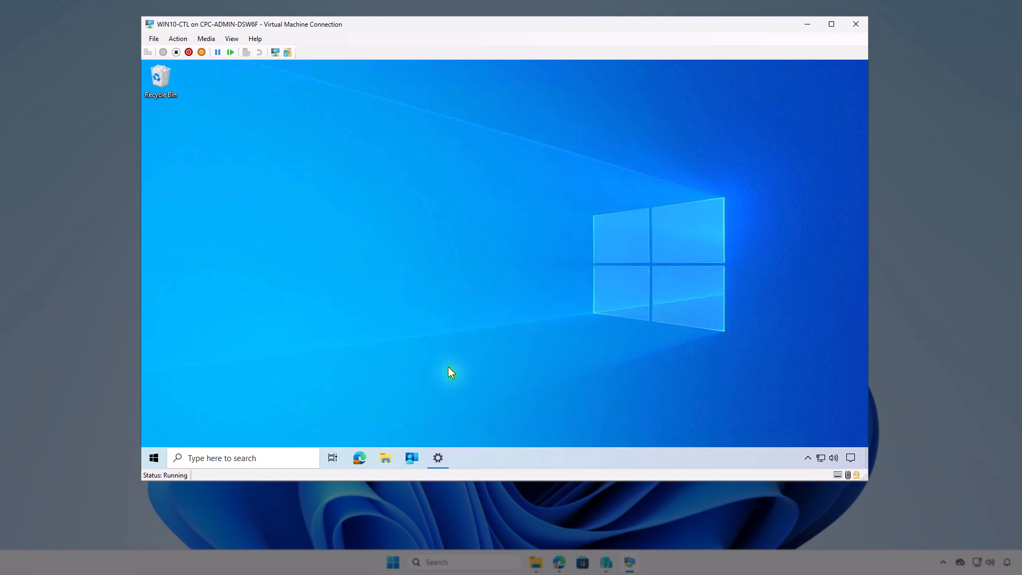
Sync the device from the Company Portal settings and check the Intune software distribution notifications
left_click(413, 455)
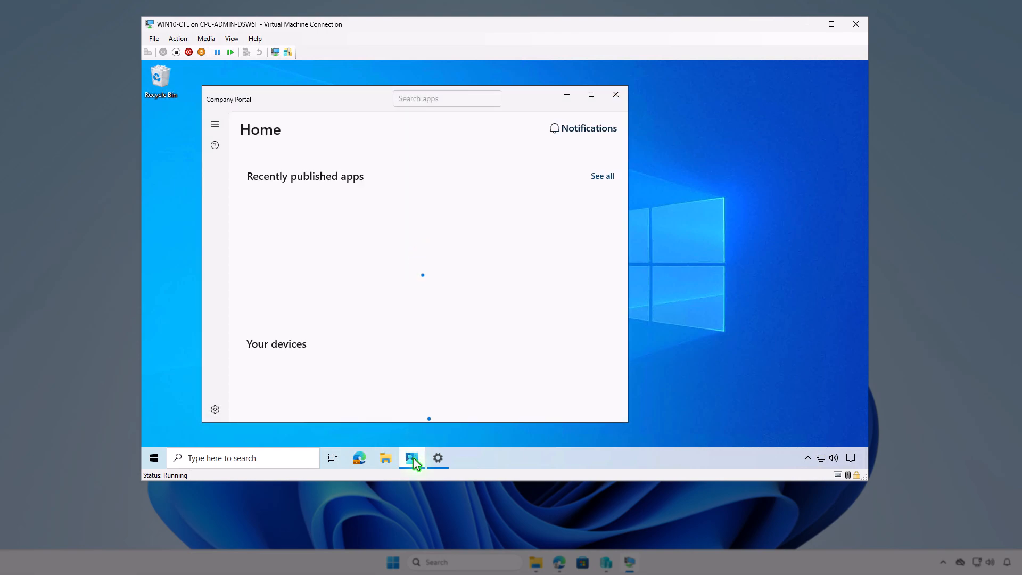
left_click(219, 410)
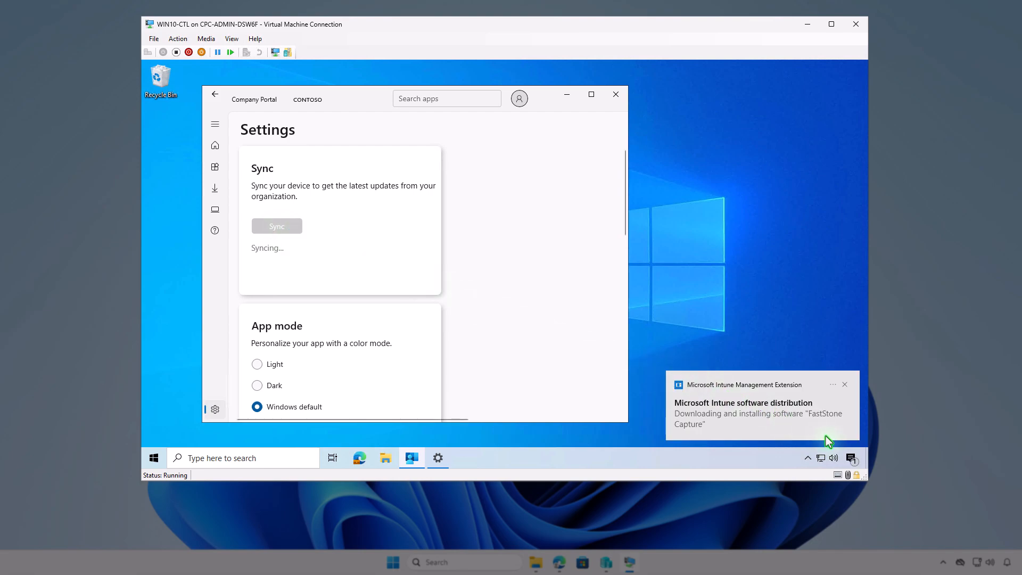
left_click(851, 457)
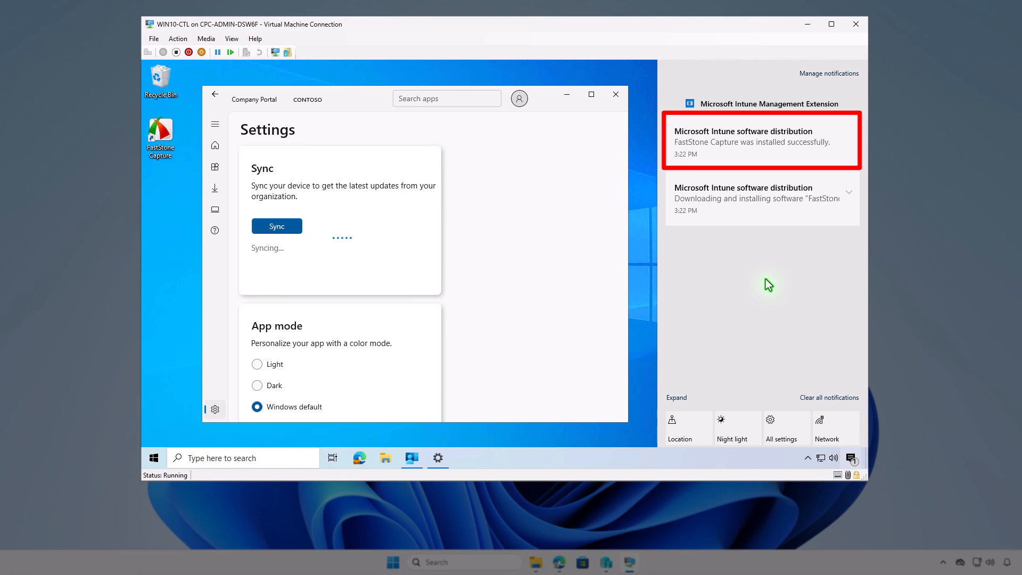
left_click(566, 96)
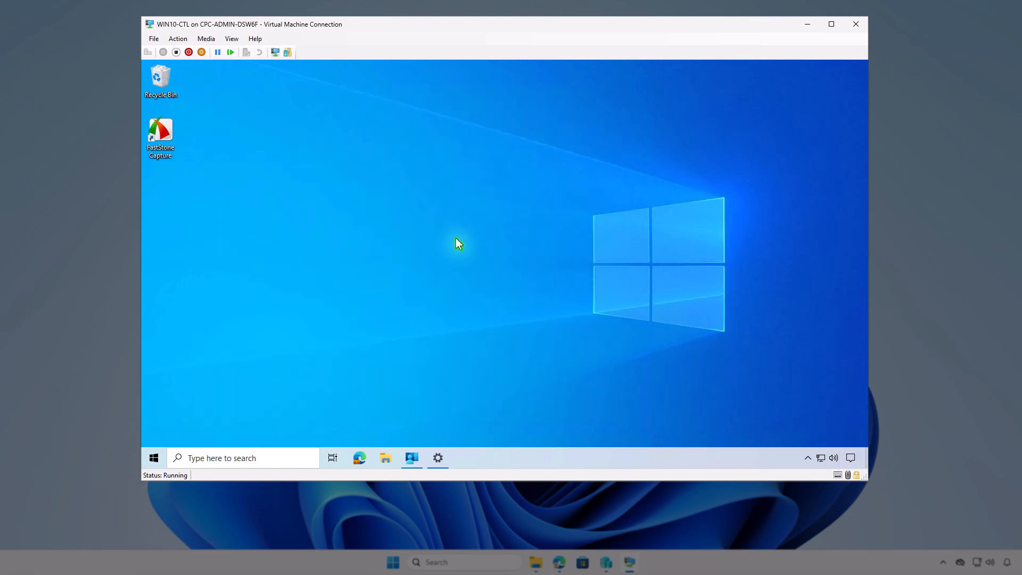
Search the virtual machine's installed apps for "fast" in Apps & features, and close Settings
right_click(155, 456)
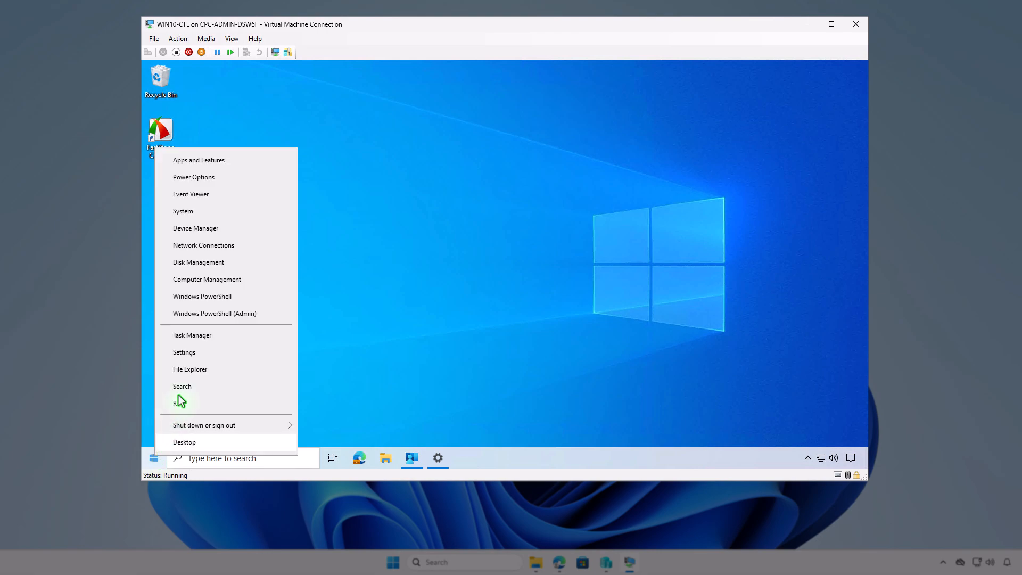
left_click(218, 164)
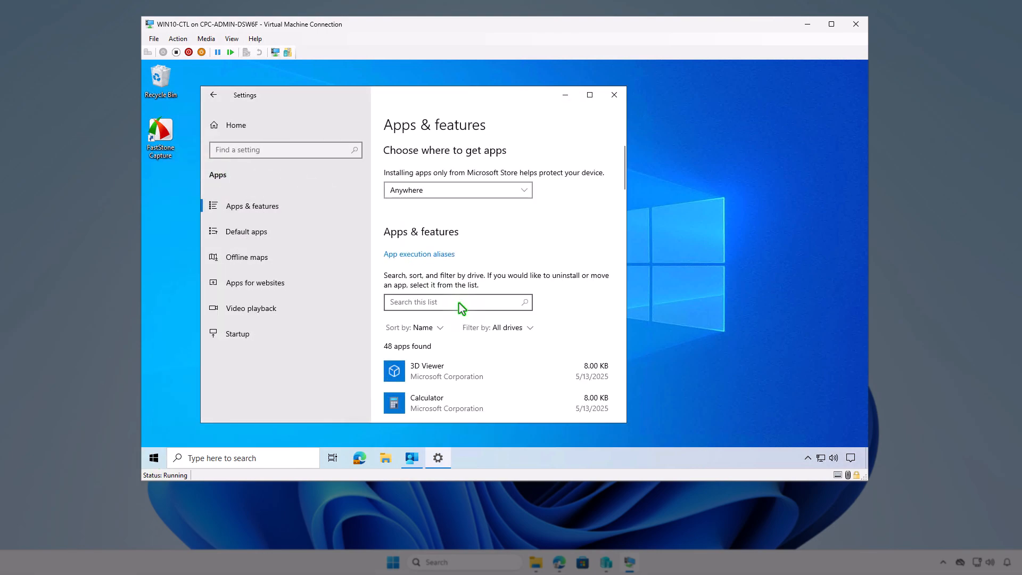
left_click(459, 303)
type("fast")
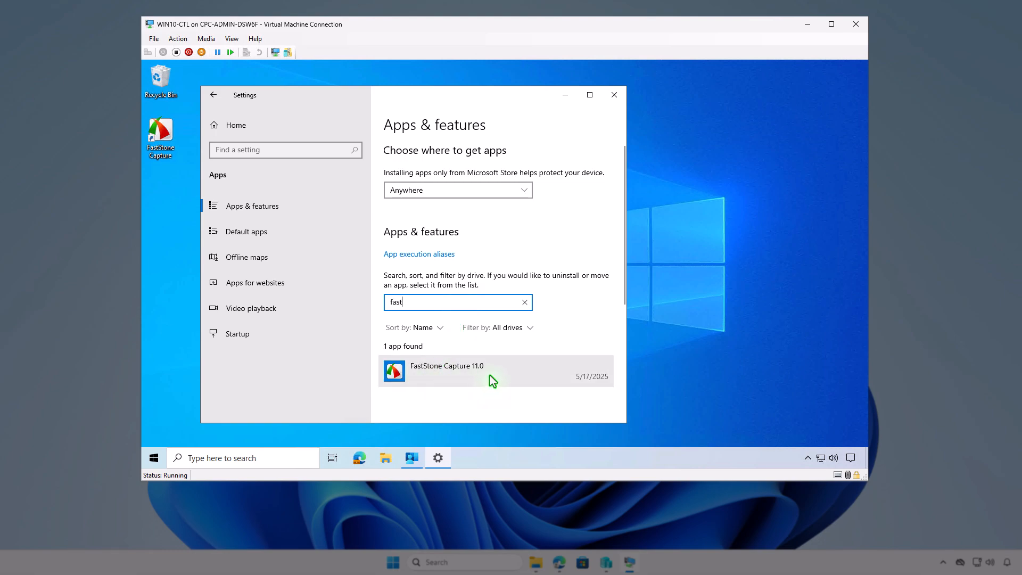
left_click(614, 95)
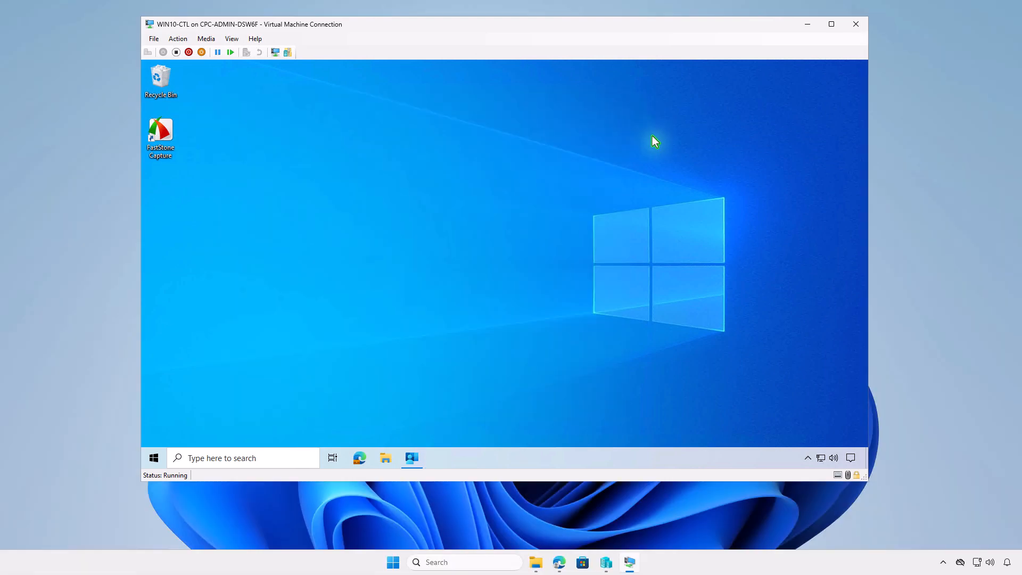
Return to the Intune admin center in Edge, refresh the FastStone Capture overview, and check its device install status
left_click(807, 25)
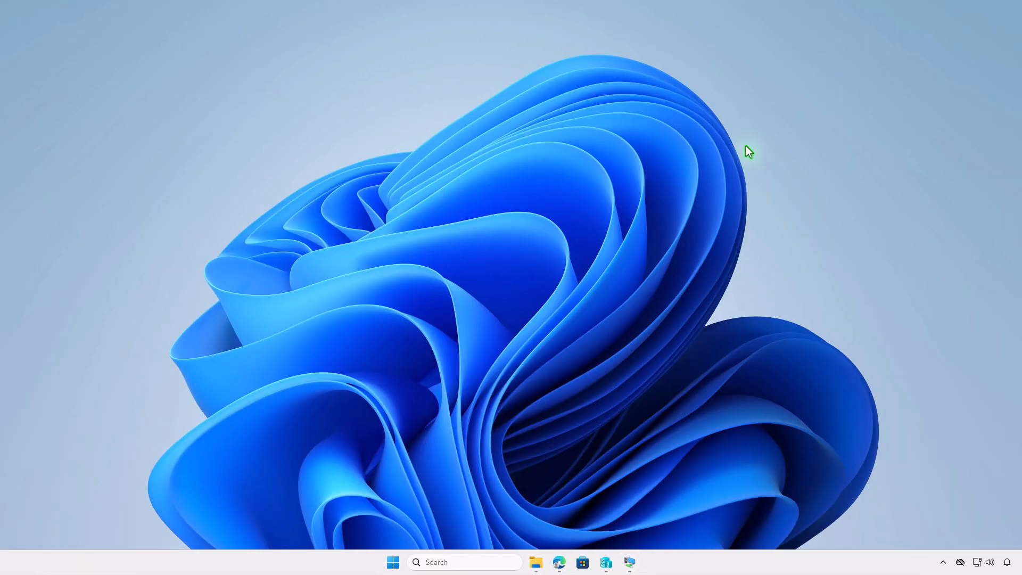
left_click(560, 563)
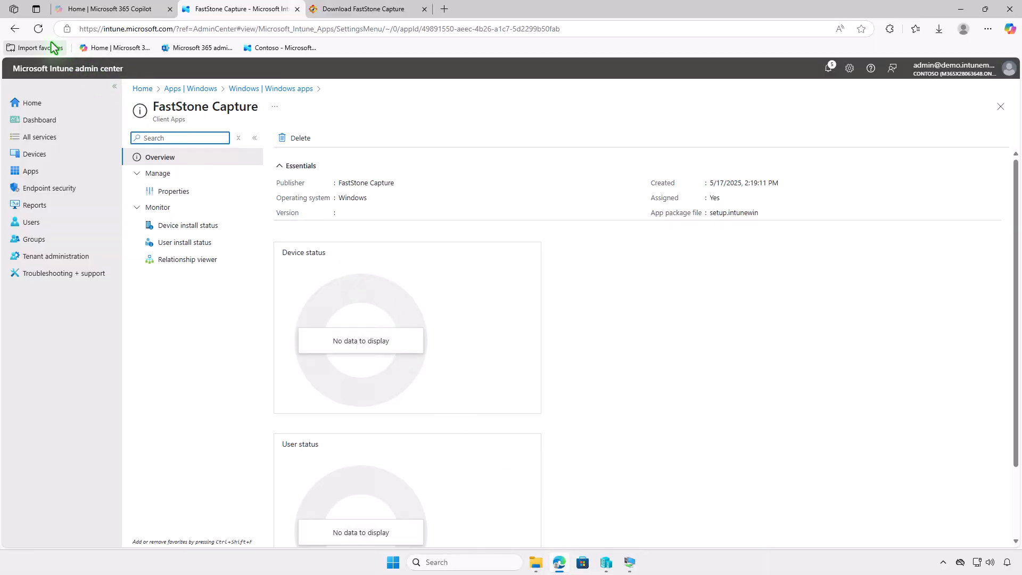
left_click(38, 29)
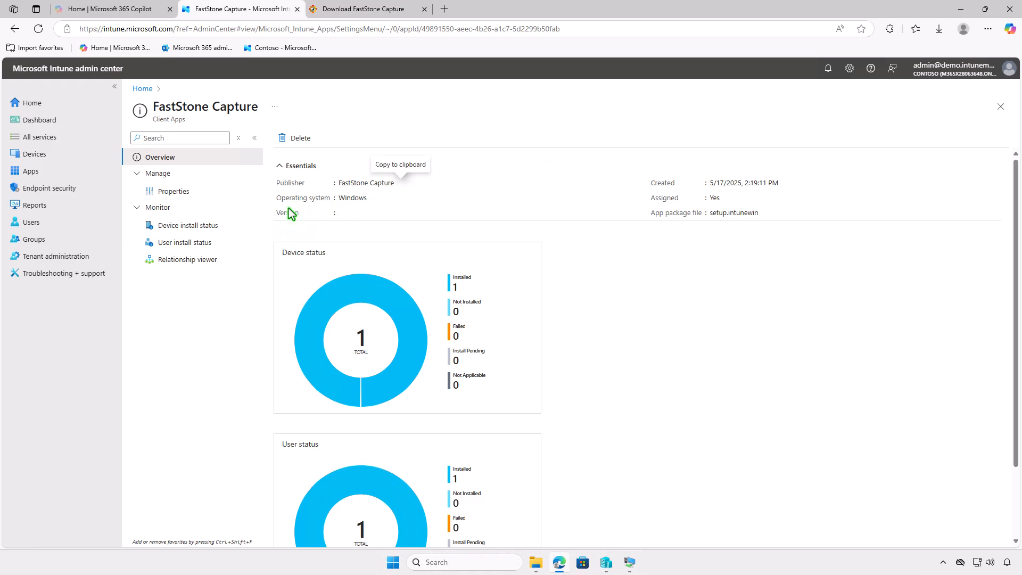
left_click(218, 225)
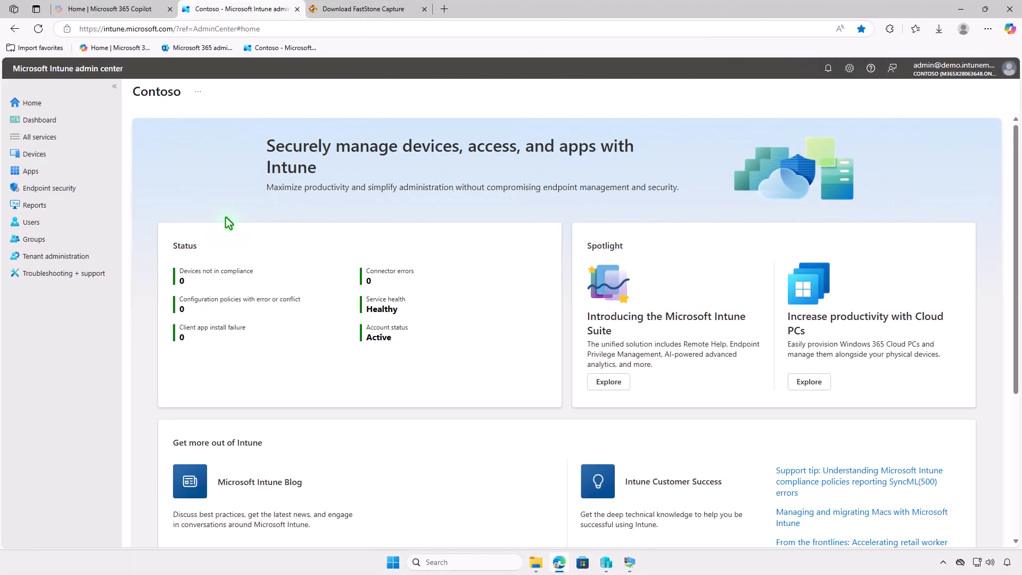
Open the properties of FastStone Capture from the Windows apps list and start editing its assignments
left_click(86, 174)
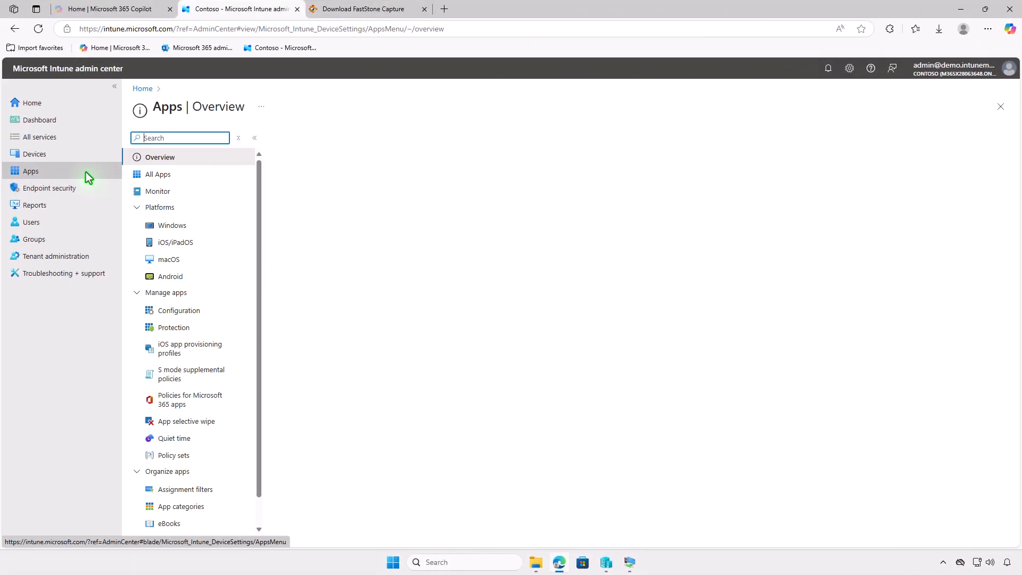
left_click(172, 225)
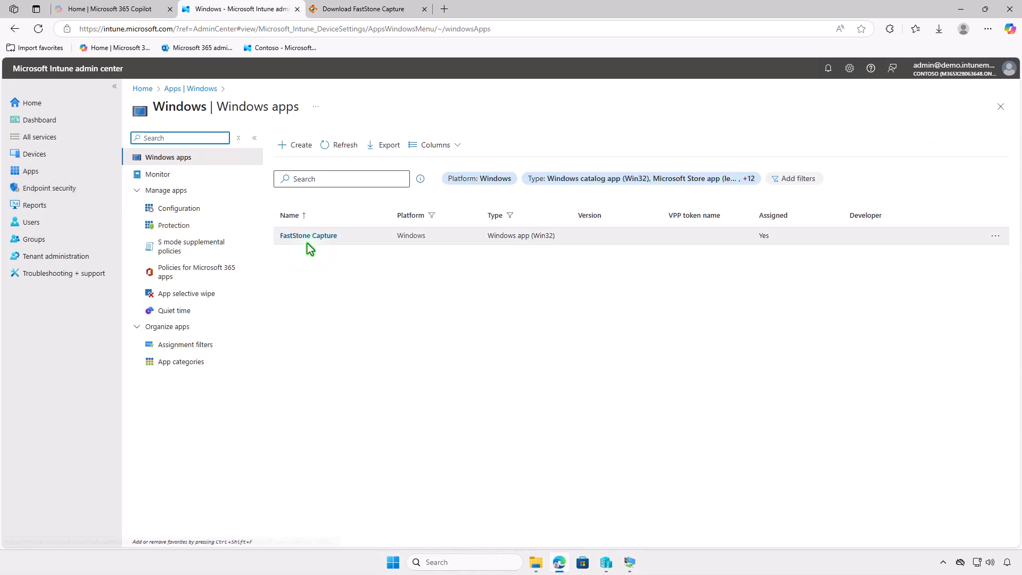
left_click(324, 238)
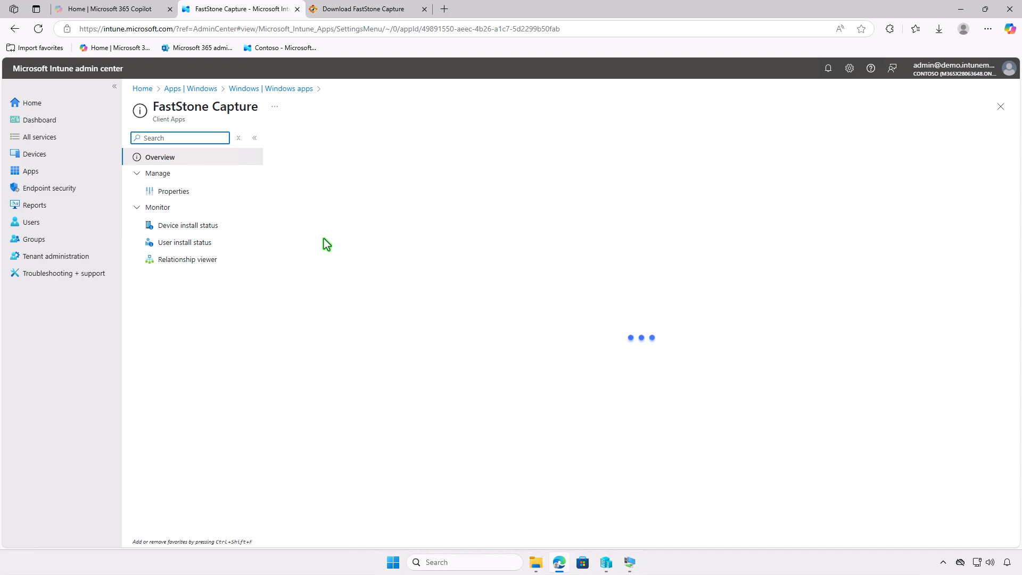
left_click(196, 192)
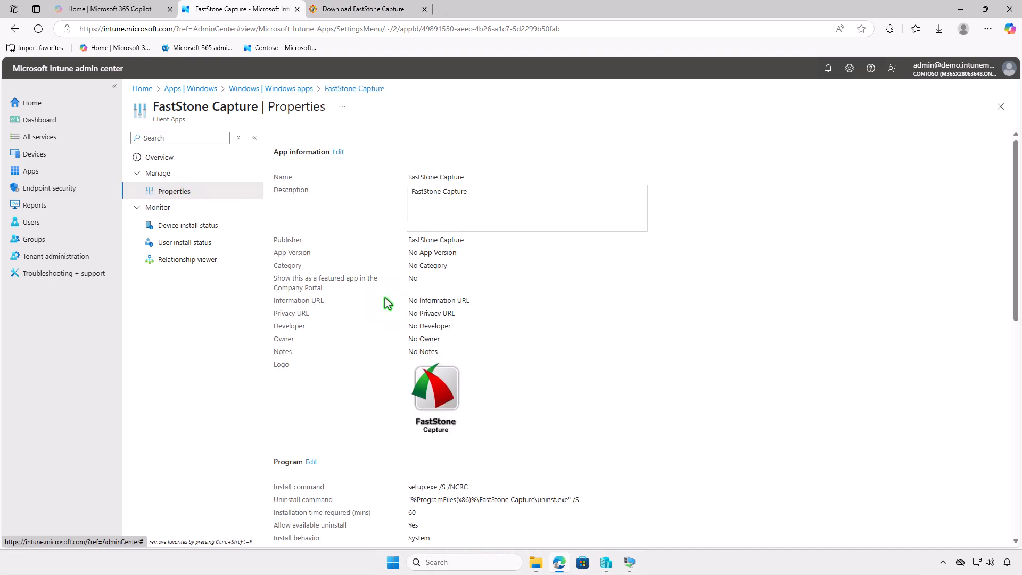
scroll(385, 298, "down", 10)
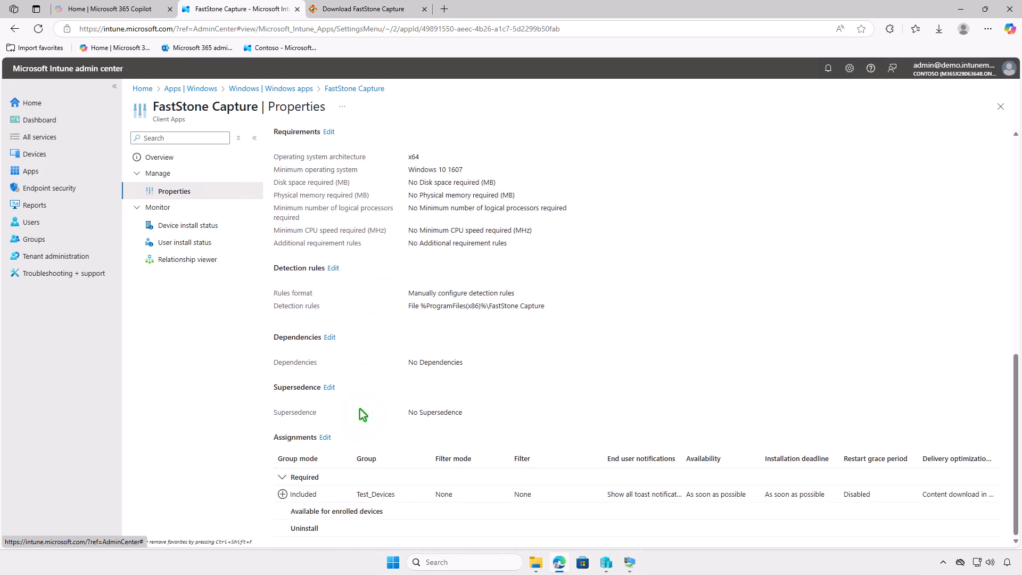
left_click(326, 438)
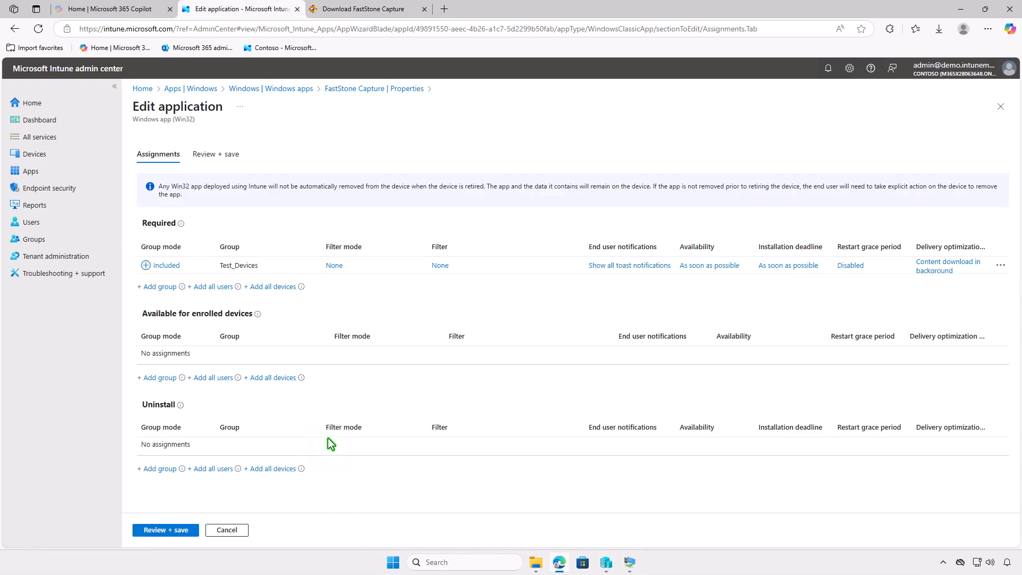
Remove the Test_Devices group from the Required assignment, add it under Uninstall instead, and save the application
left_click(1000, 266)
left_click(962, 273)
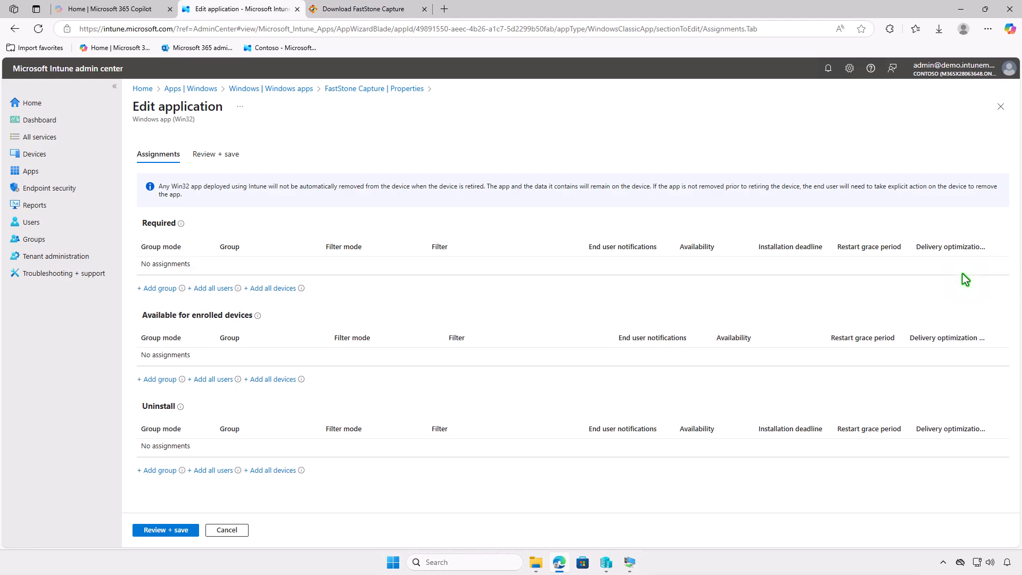
left_click(158, 471)
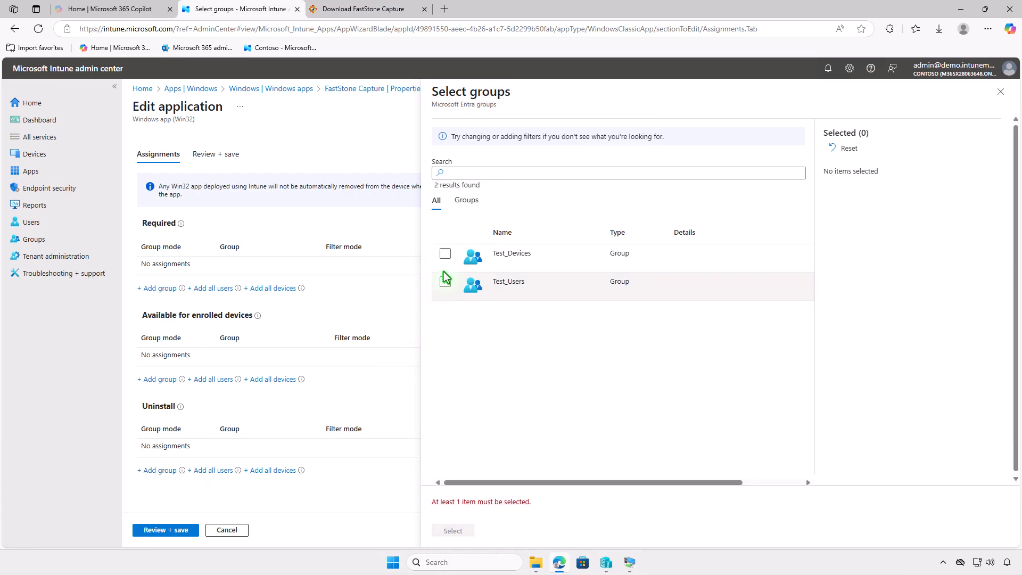
left_click(446, 256)
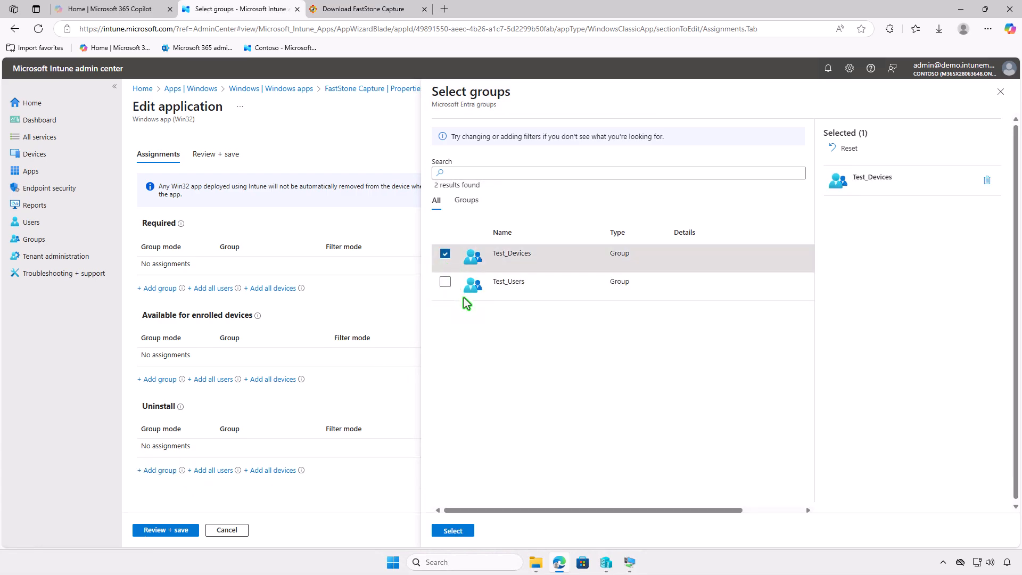
left_click(453, 531)
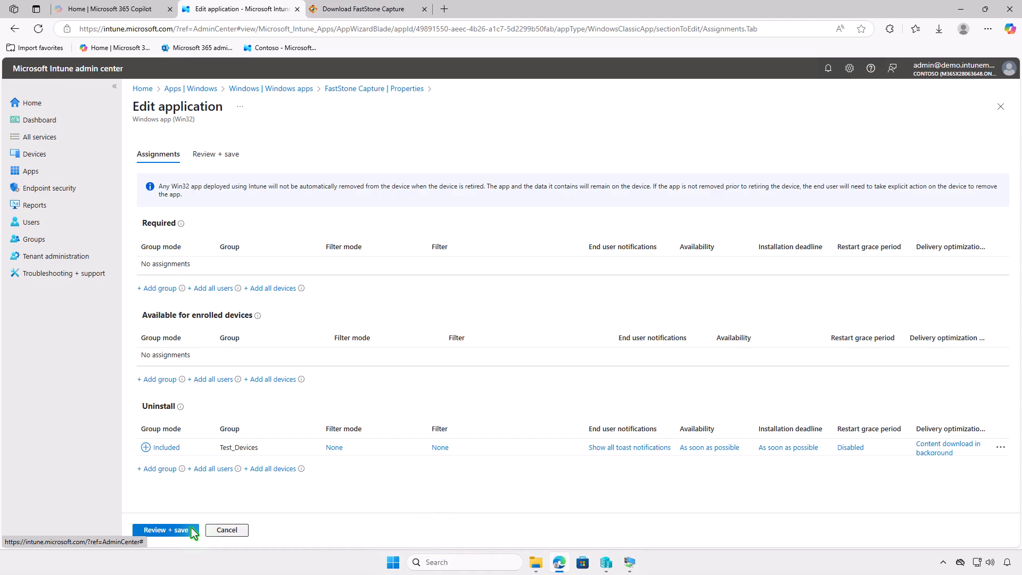
left_click(167, 529)
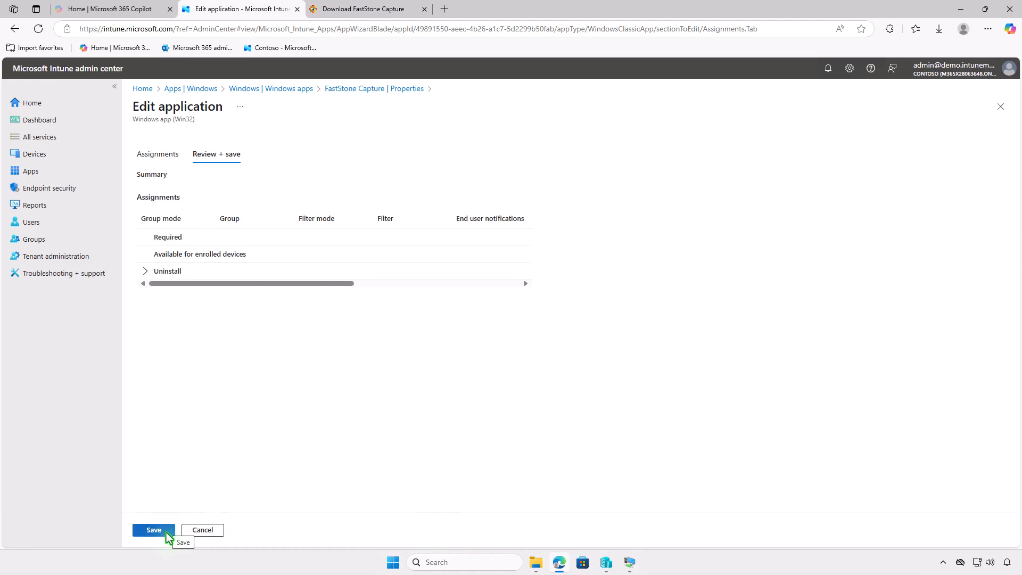
left_click(166, 532)
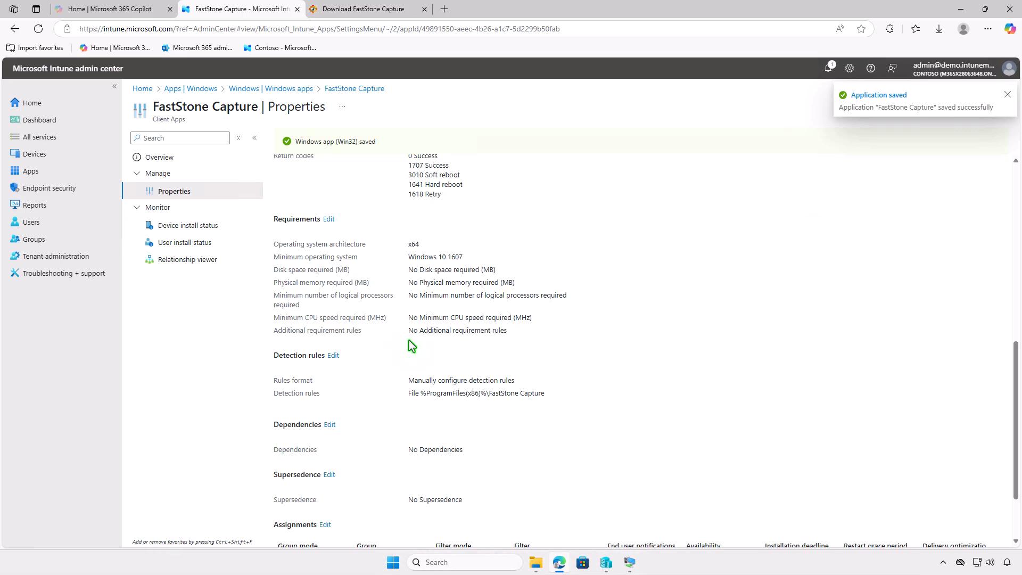
Switch to the WIN10-CTL virtual machine, sync the device from Company Portal's settings, and open the Windows notifications
left_click(958, 10)
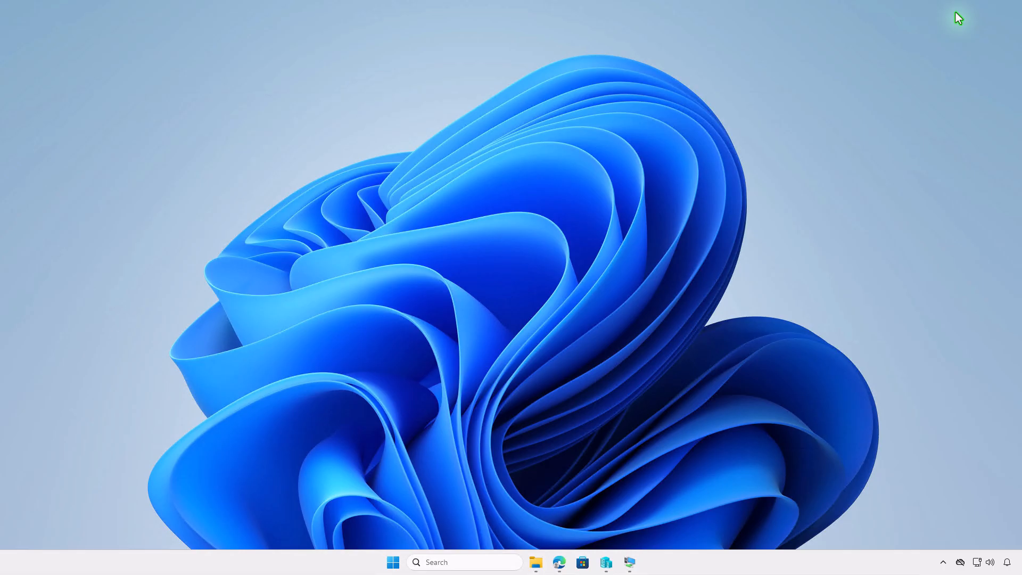
left_click(630, 562)
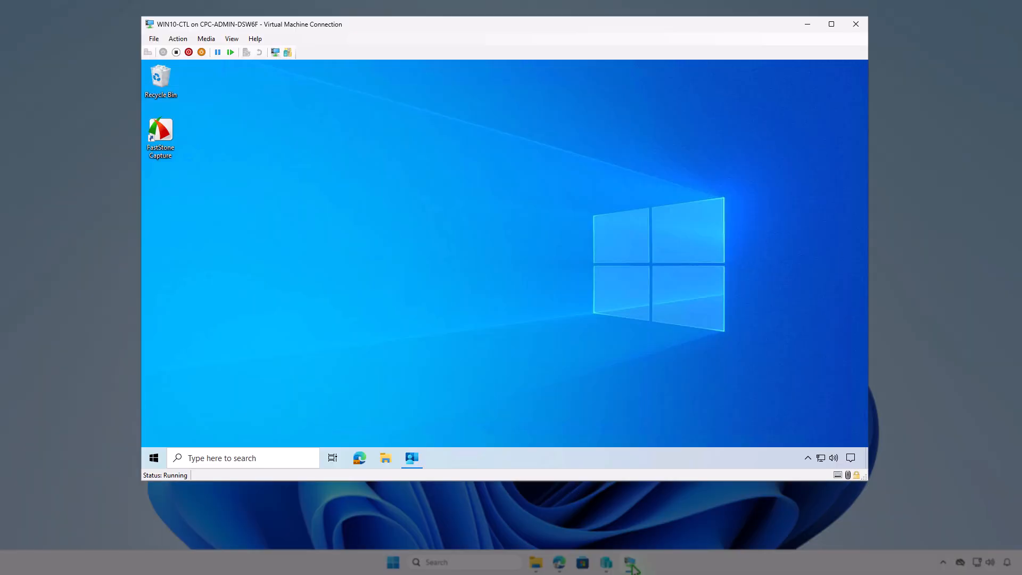
left_click(410, 461)
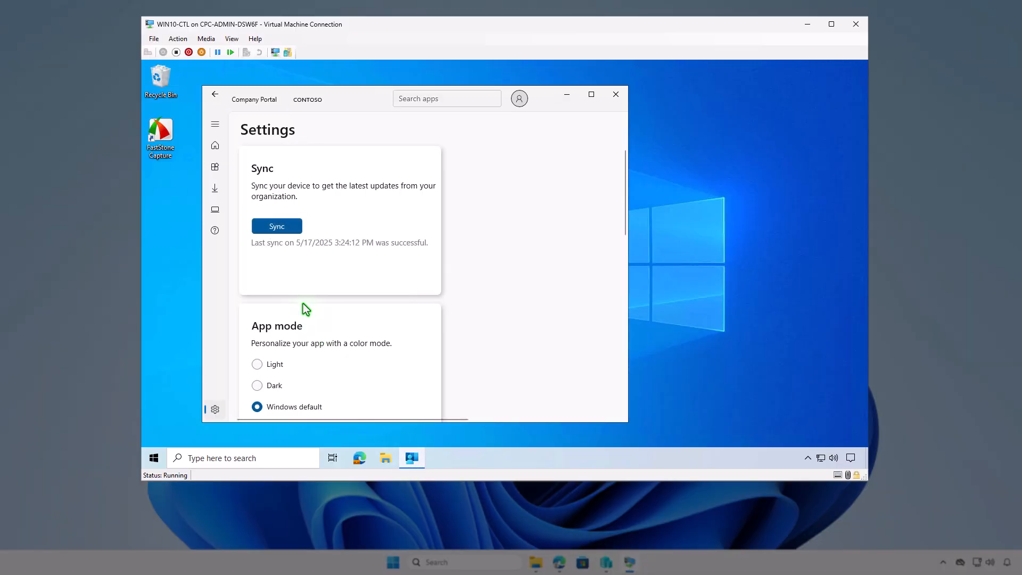
left_click(289, 229)
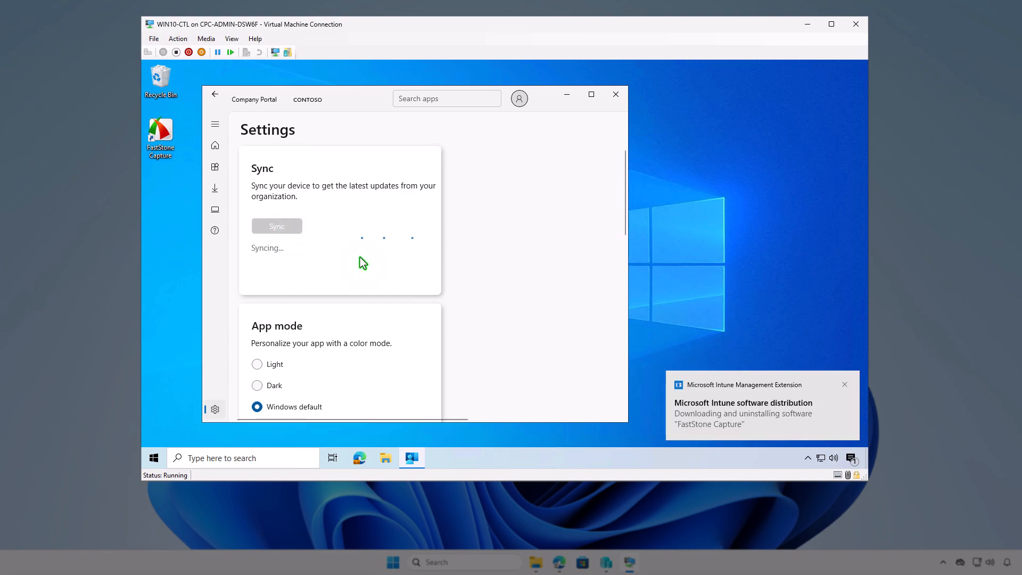
left_click(850, 459)
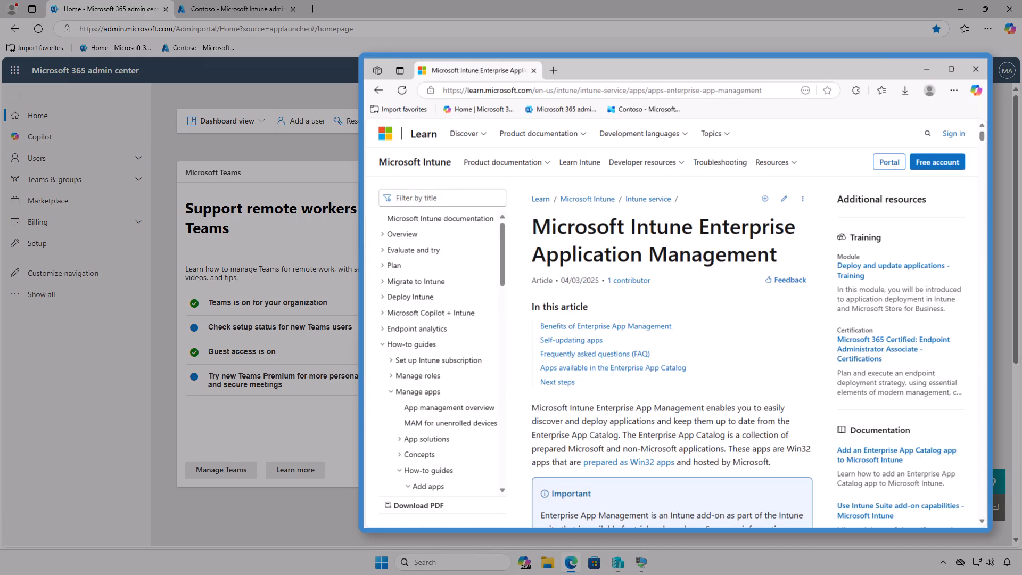
Read the overview and benefits in the Microsoft Intune Enterprise Application Management article
scroll(671, 319, "down", 4)
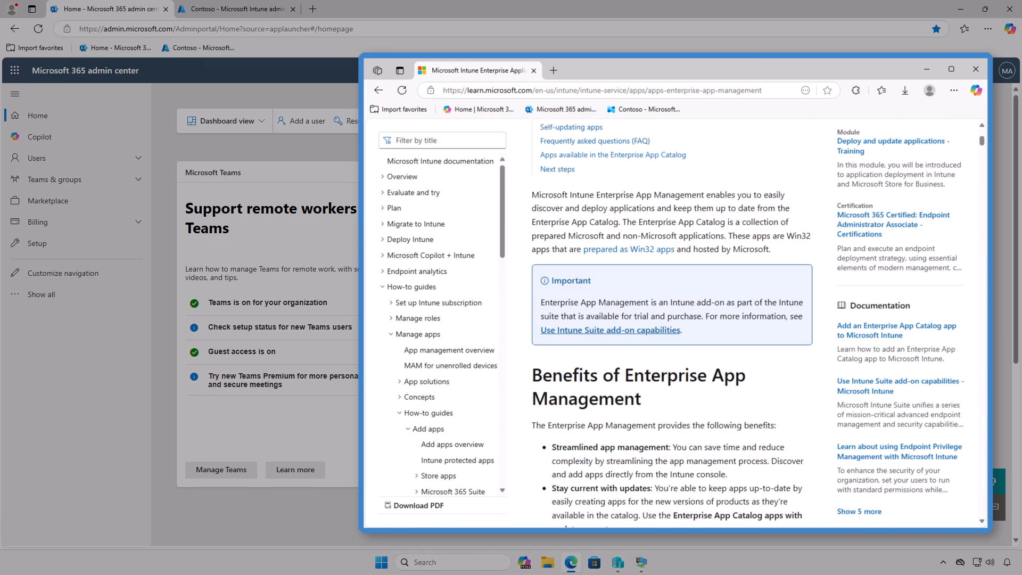
scroll(672, 319, "down", 3)
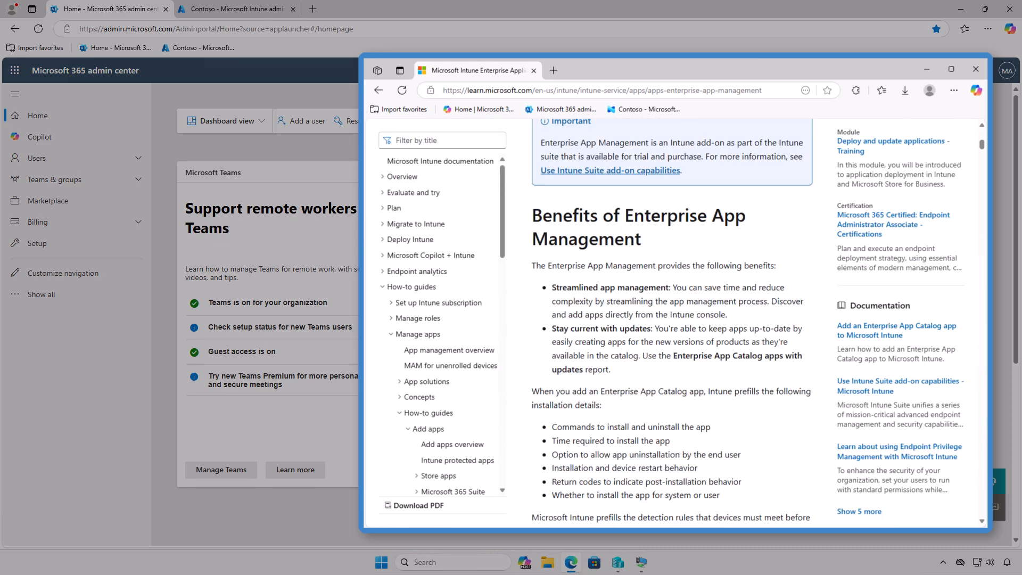
scroll(671, 319, "down", 8)
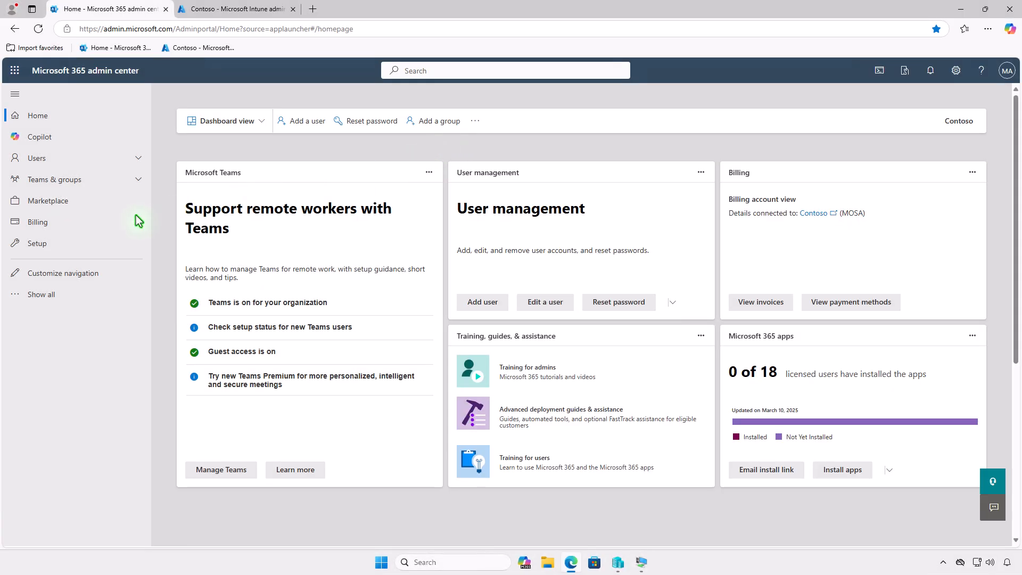
Open the billing licenses in the Microsoft 365 admin center and check the Microsoft Intune Suite subscription
left_click(120, 222)
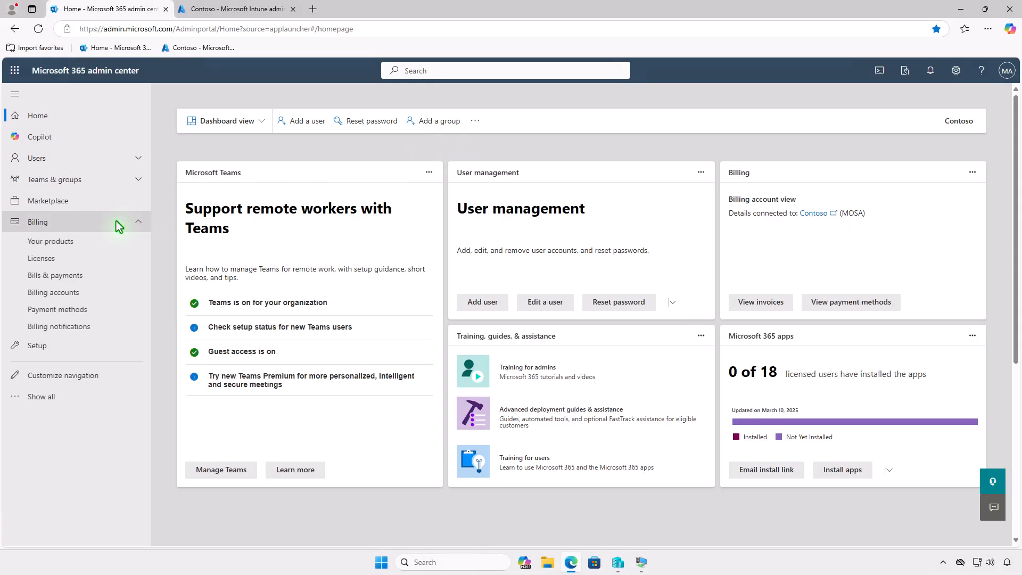
left_click(101, 260)
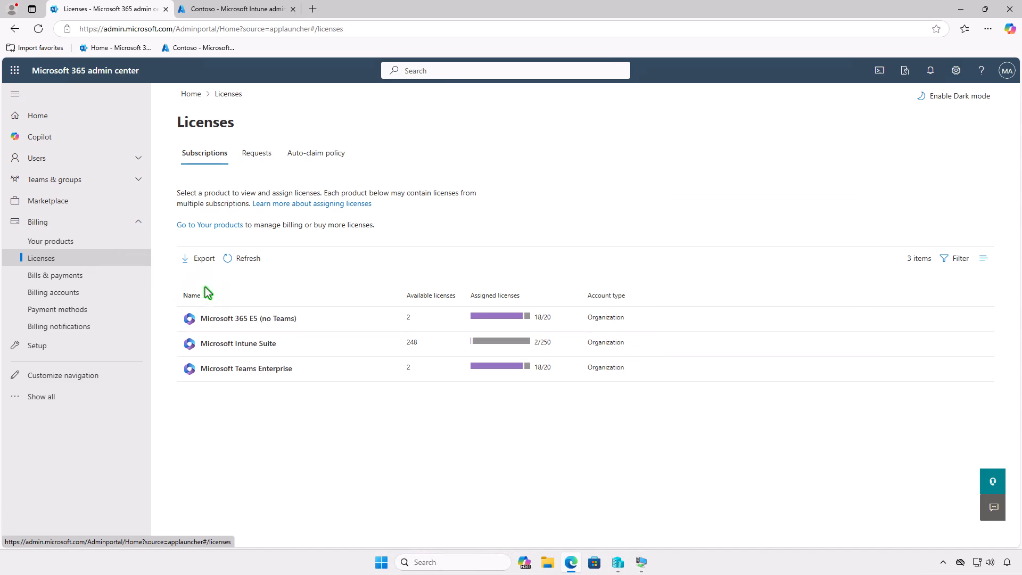
left_click(341, 339)
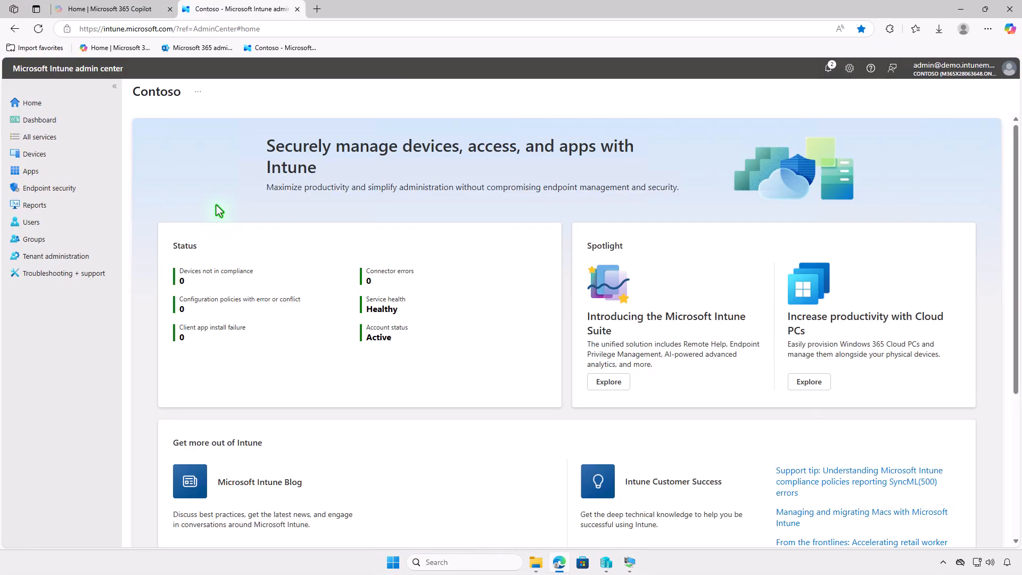
Create a Windows app in the Intune admin center with the app type Enterprise App Catalog app
left_click(80, 171)
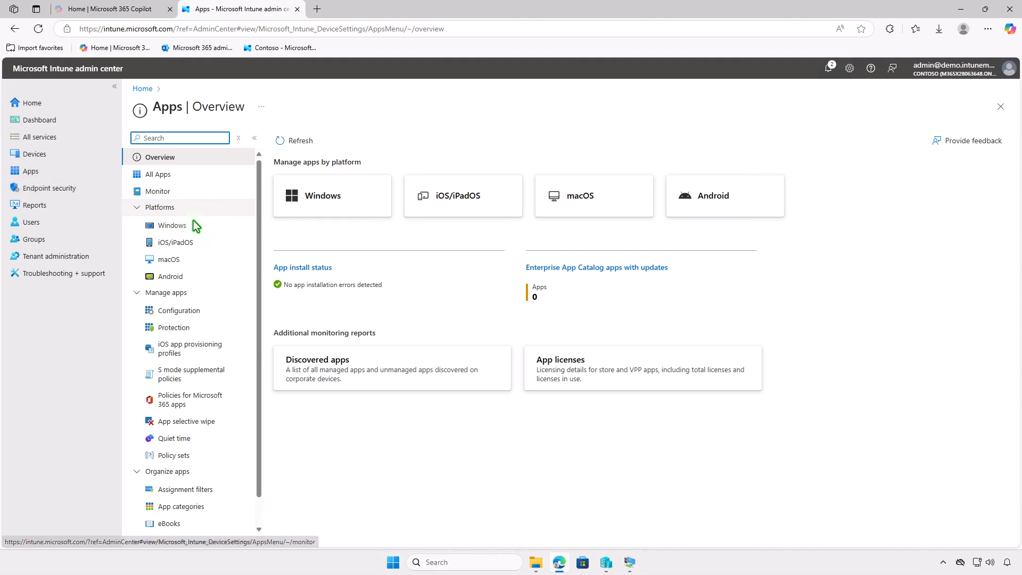
left_click(209, 226)
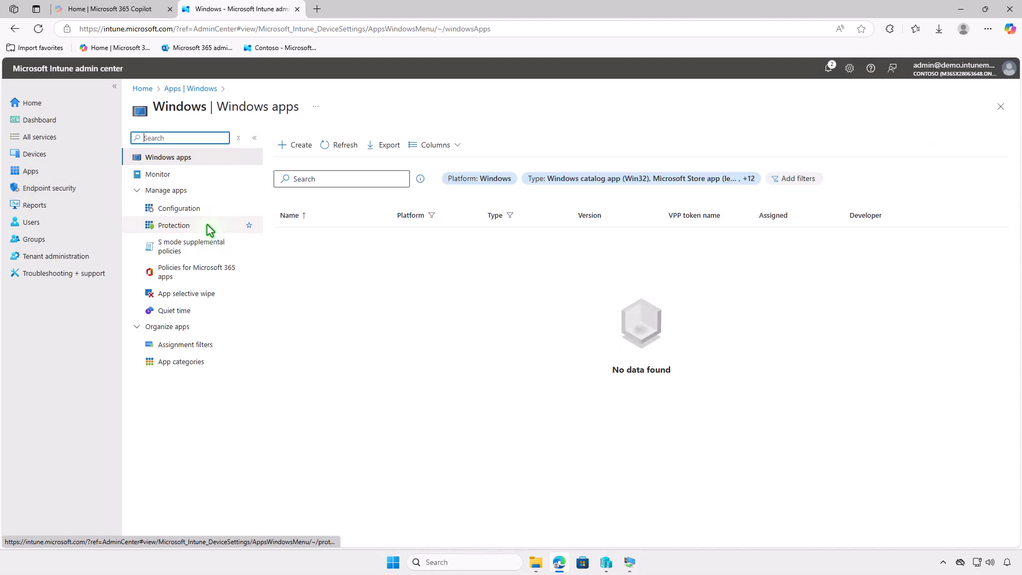
left_click(304, 148)
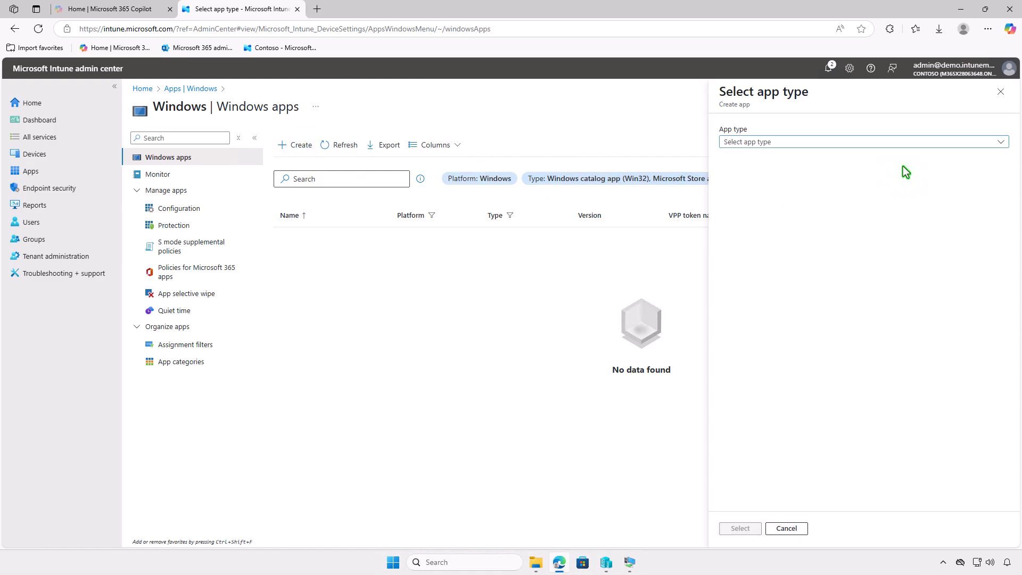
left_click(955, 142)
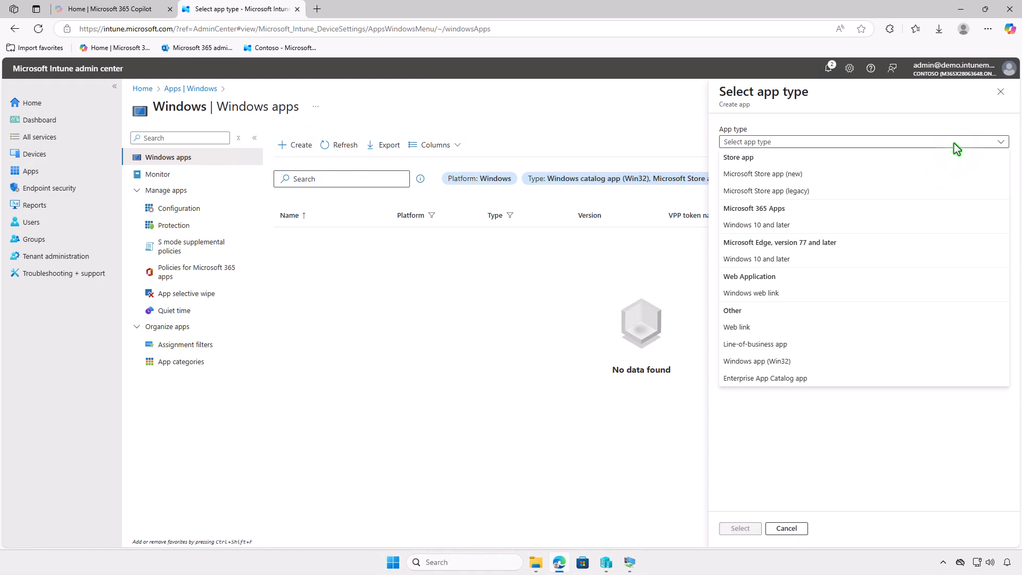
left_click(881, 378)
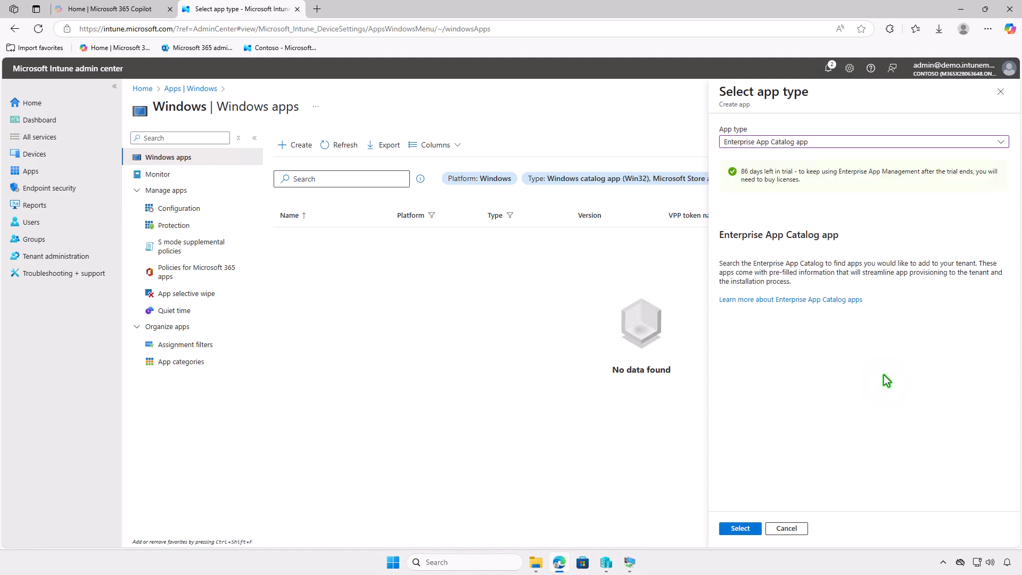
left_click(743, 529)
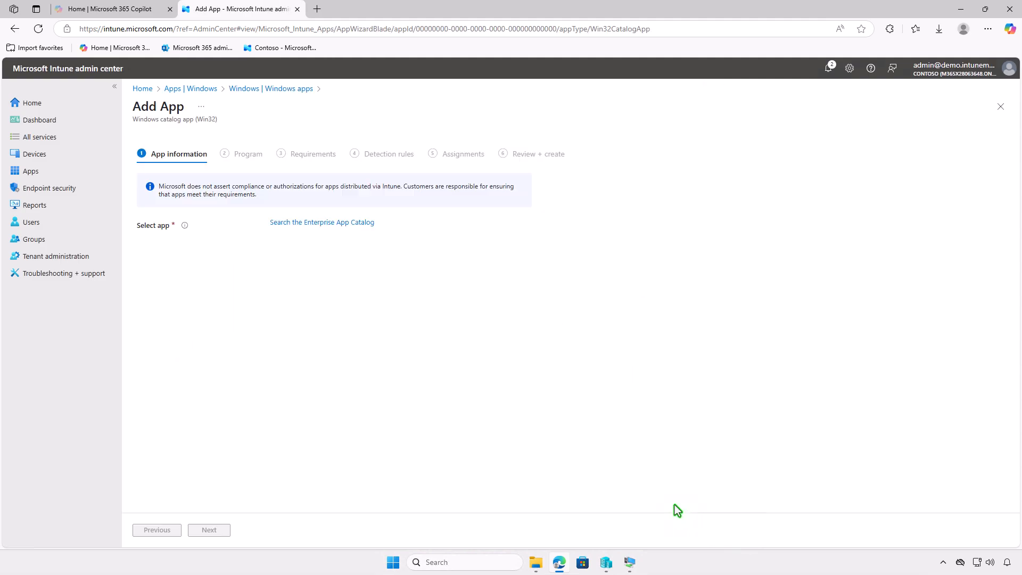
Search the Enterprise App Catalog for "FastStone" and choose FastStone Soft Capture with the Capture 11.0 package (en-US, x86,x64)
left_click(360, 223)
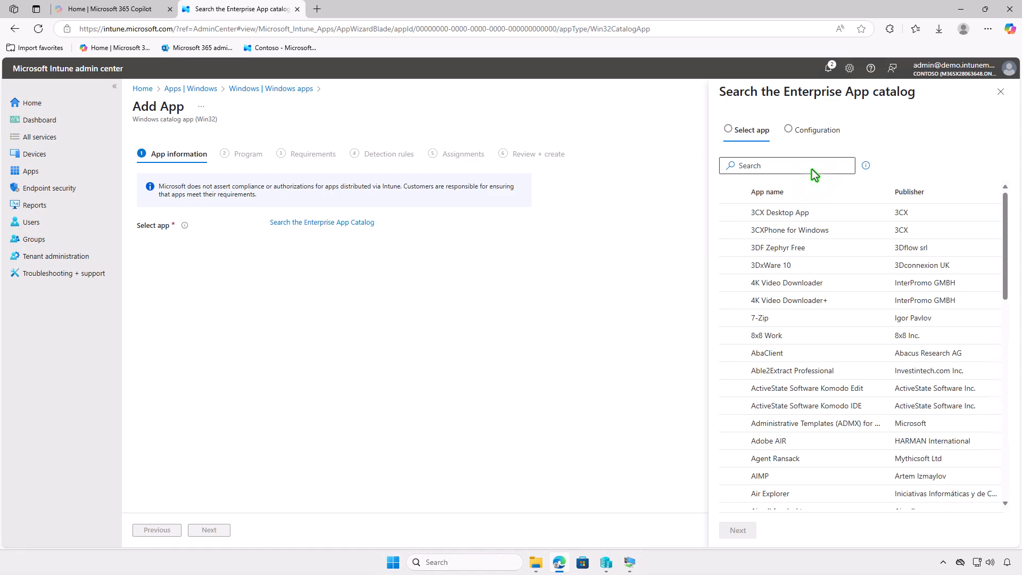
left_click(814, 166)
type("FastStone")
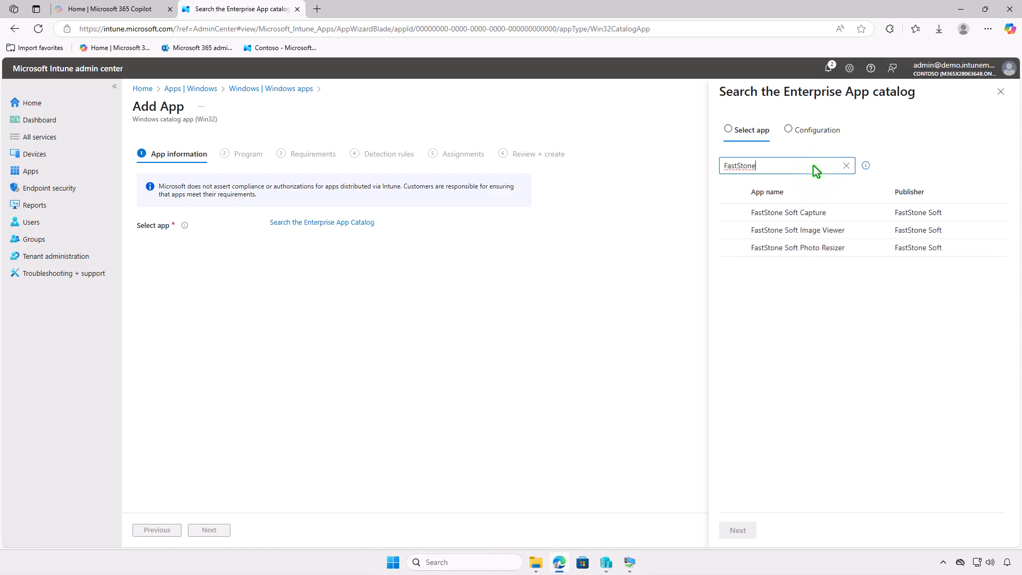
left_click(841, 218)
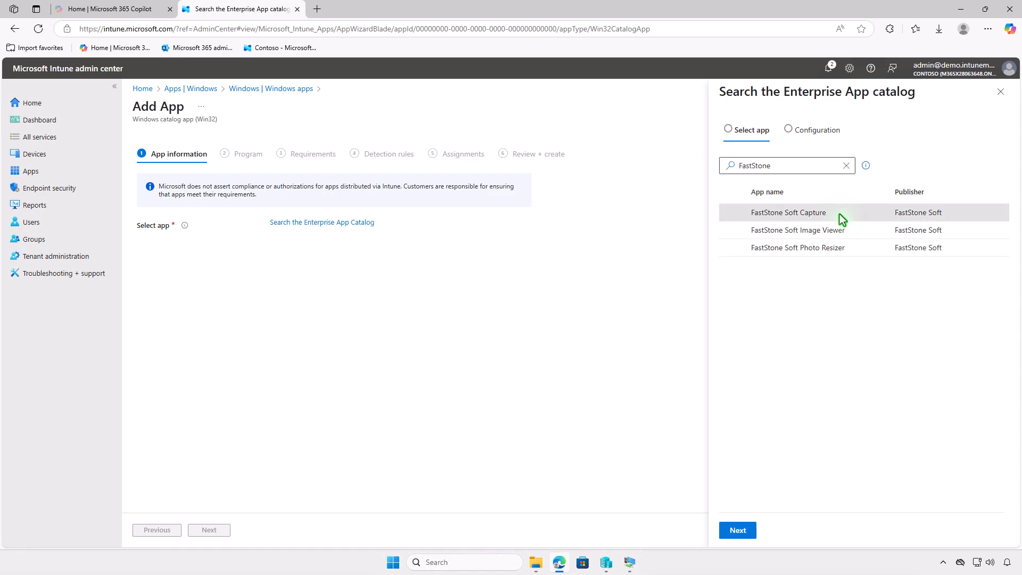
left_click(743, 530)
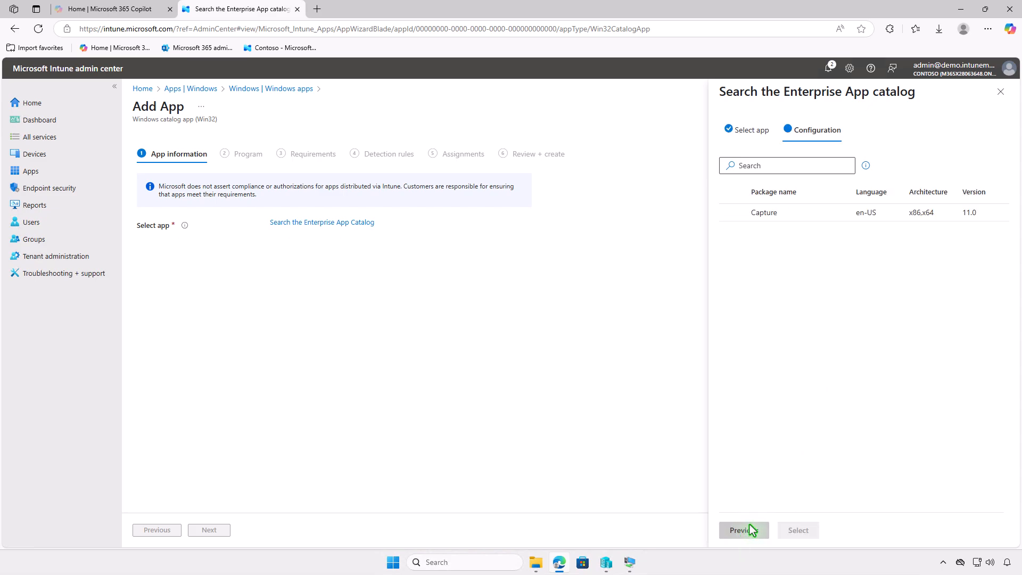
left_click(836, 216)
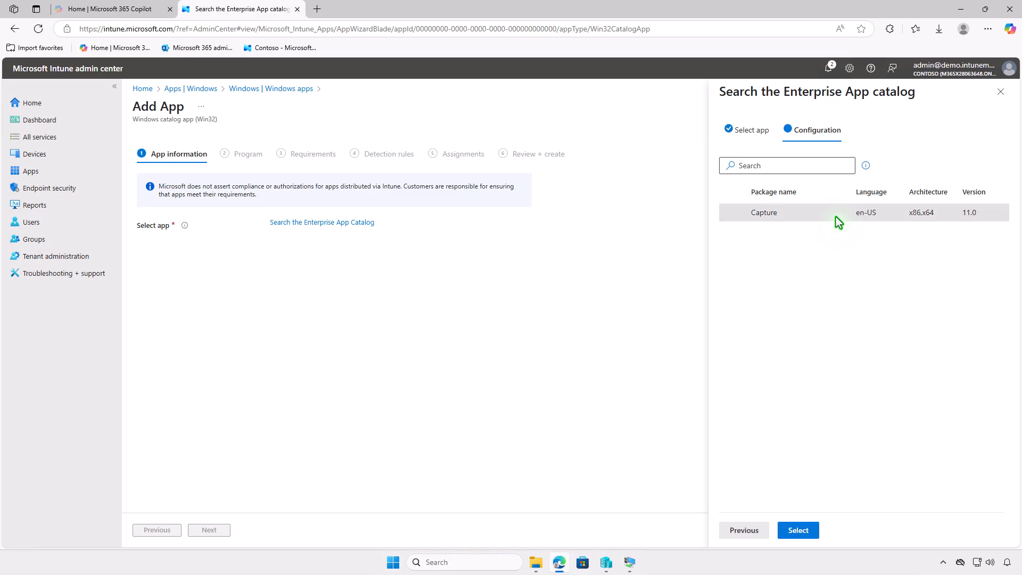
left_click(813, 535)
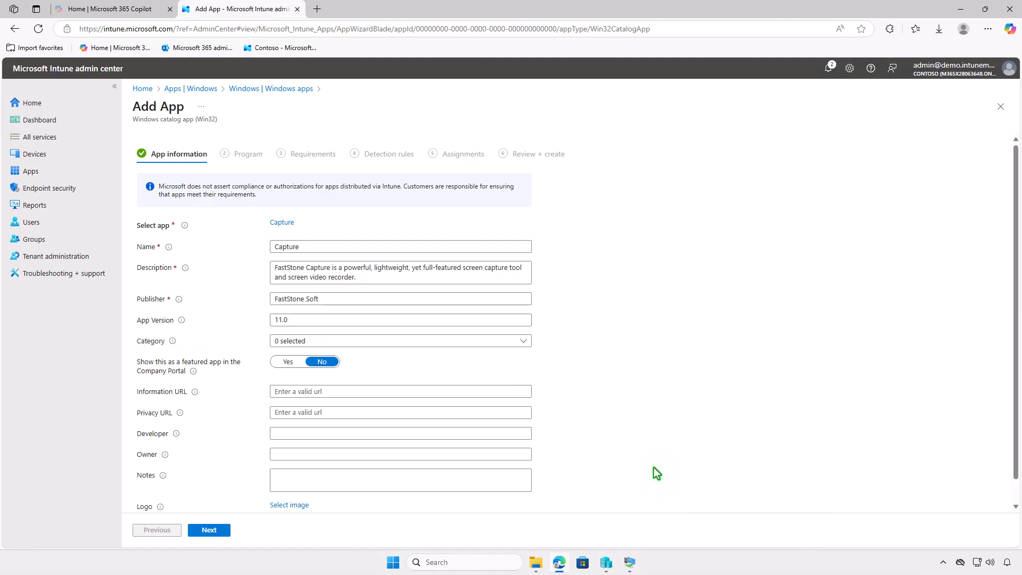
Upload jr3mq6tf.png from Downloads as the app's logo
scroll(656, 472, "down", 1)
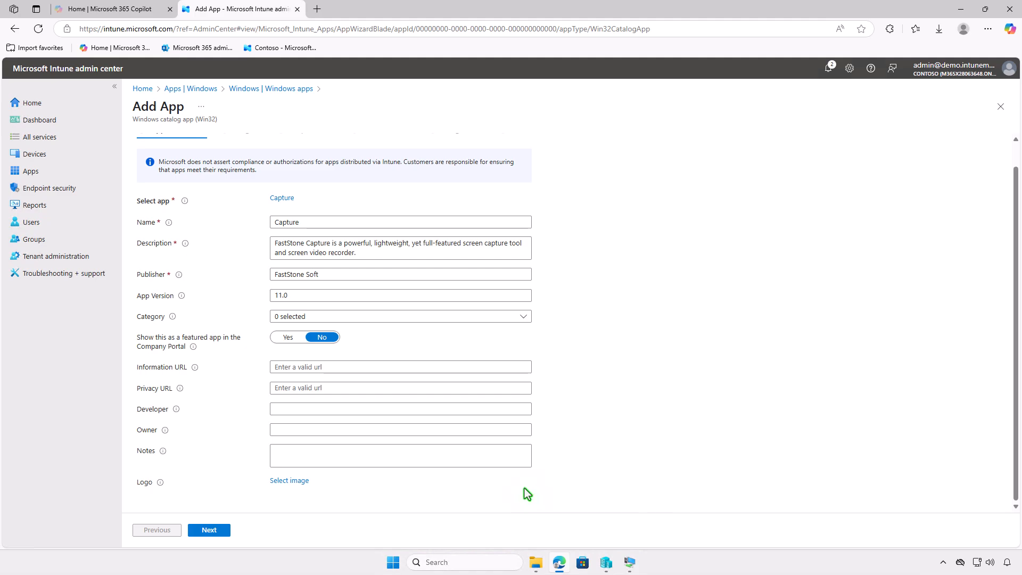
left_click(289, 480)
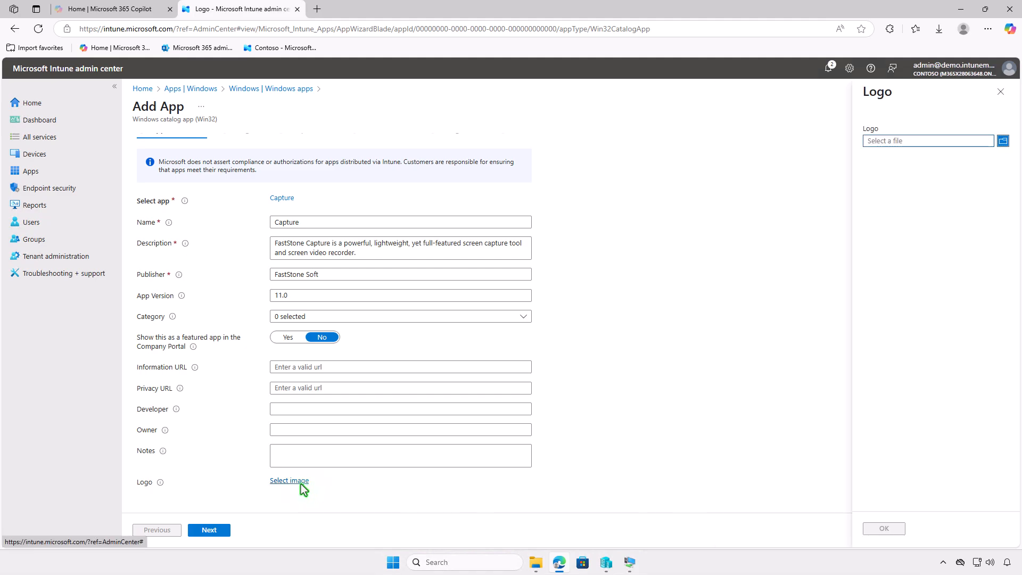
left_click(934, 142)
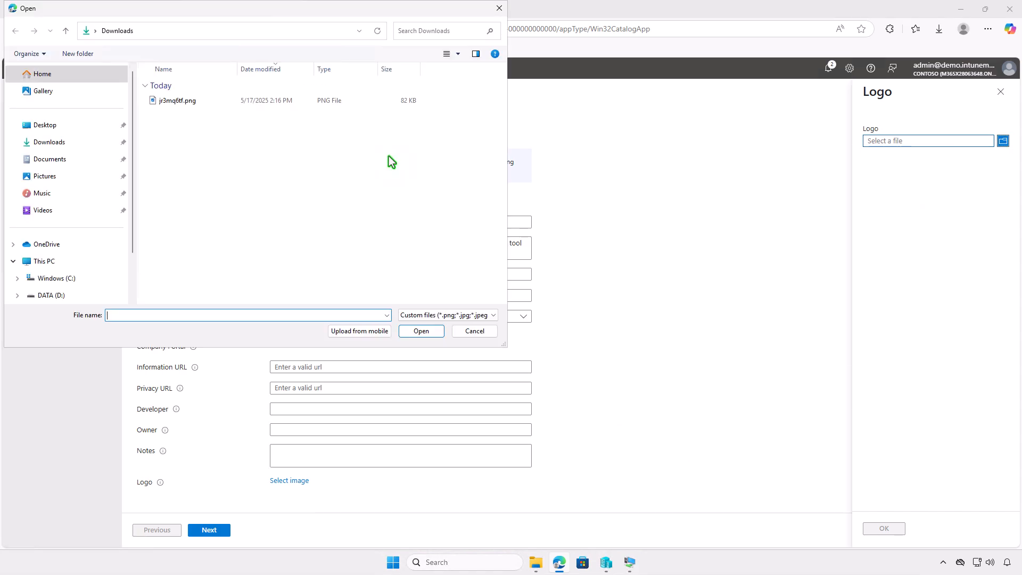
left_click(183, 104)
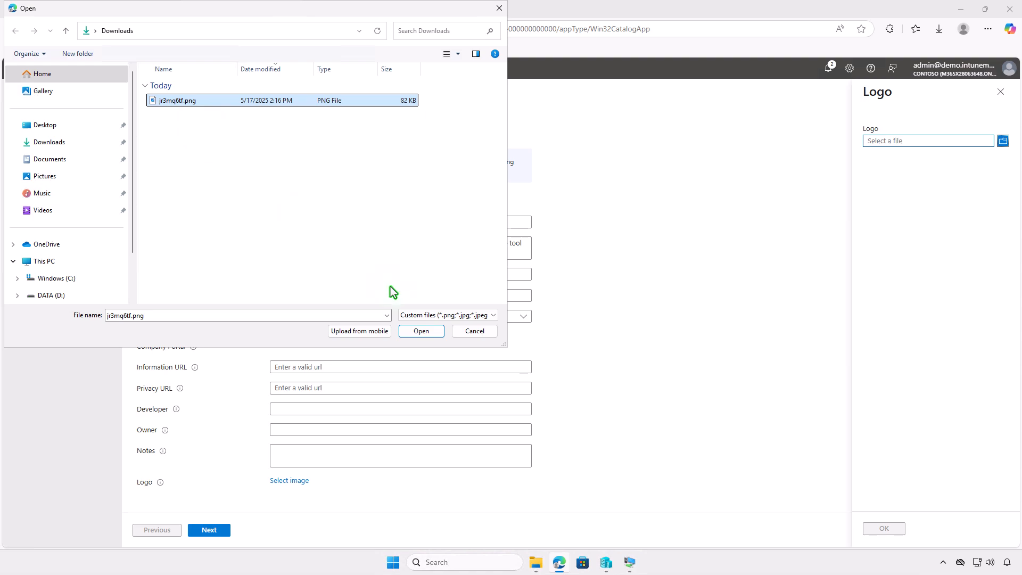
left_click(422, 331)
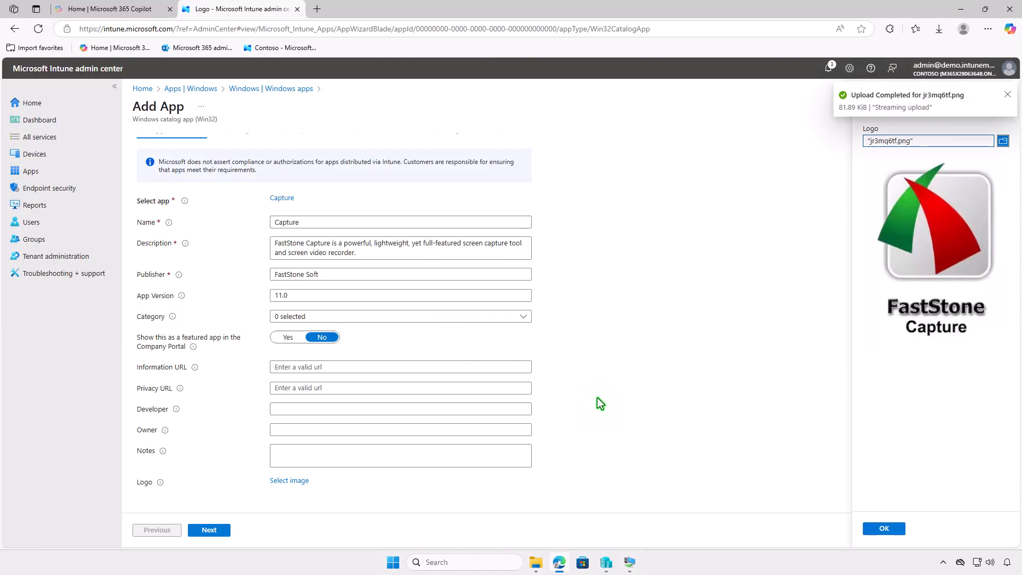
left_click(883, 529)
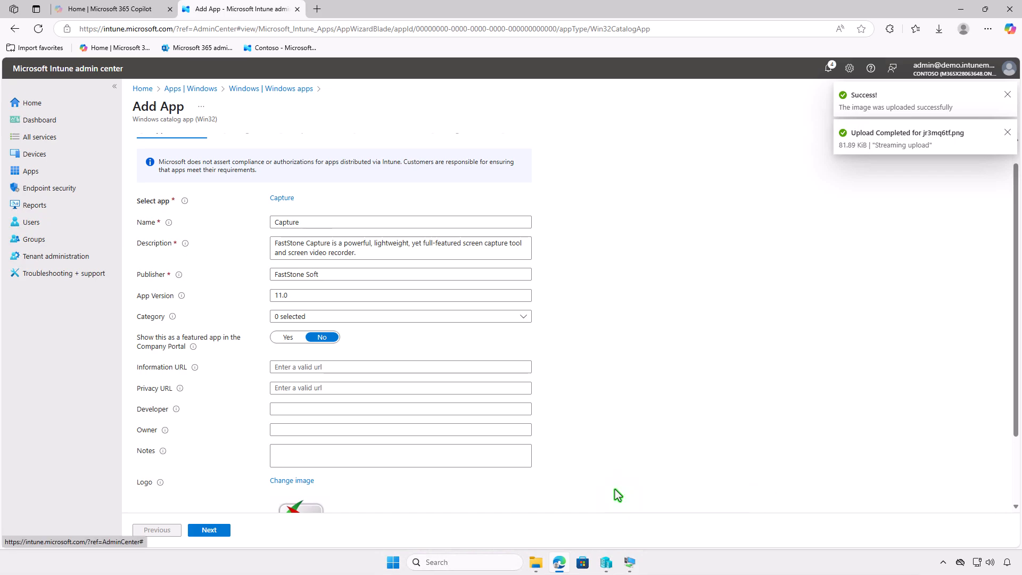
scroll(616, 492, "down", 2)
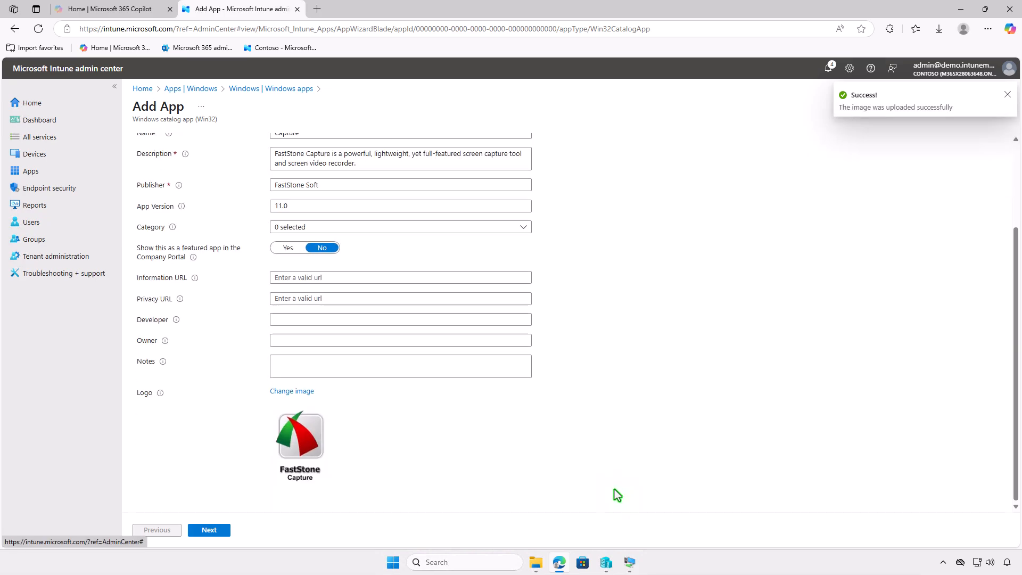
Accept the prefilled app information, program, requirements and detection rules, and advance to the assignments
left_click(209, 530)
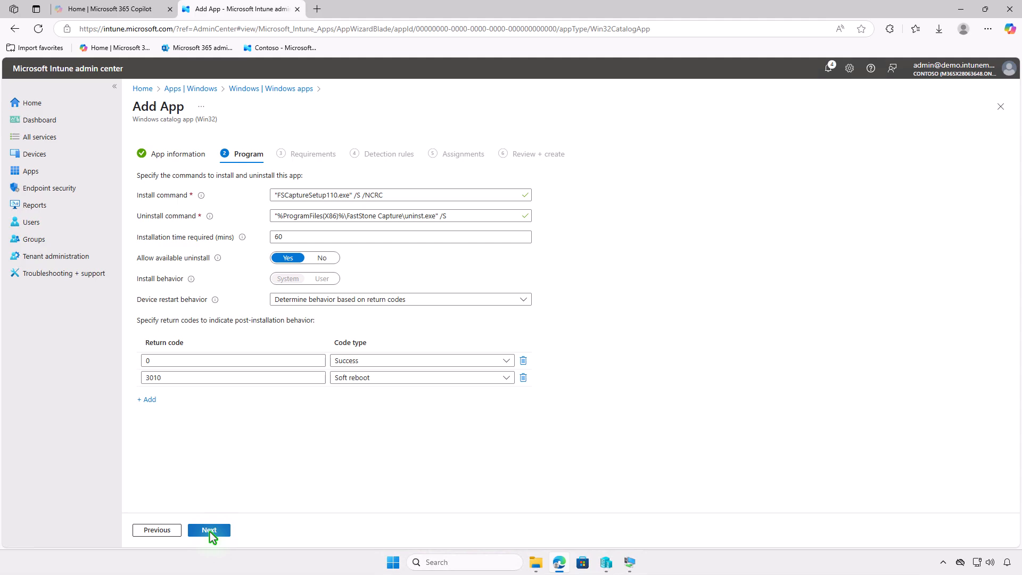
left_click(210, 530)
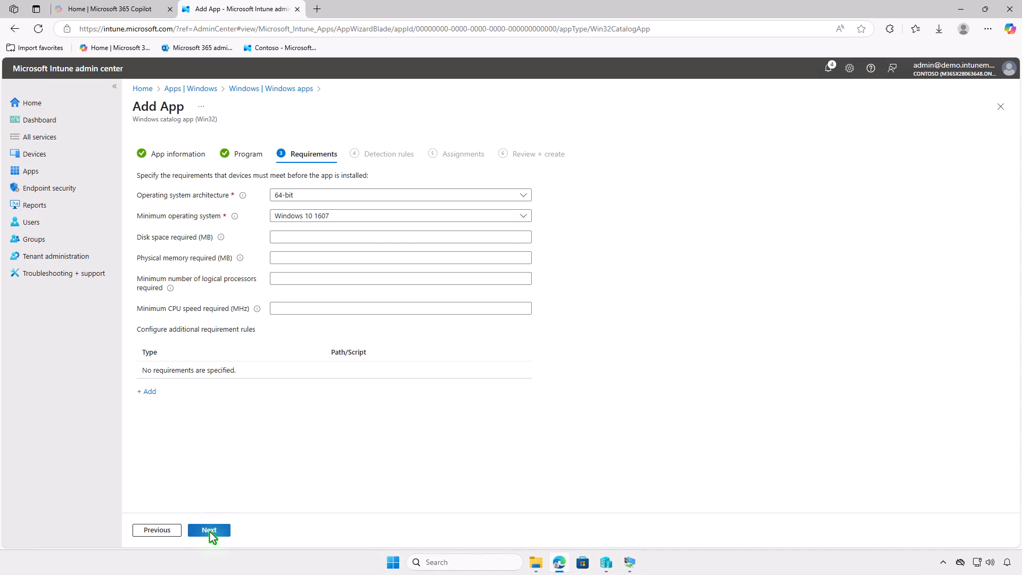
left_click(210, 530)
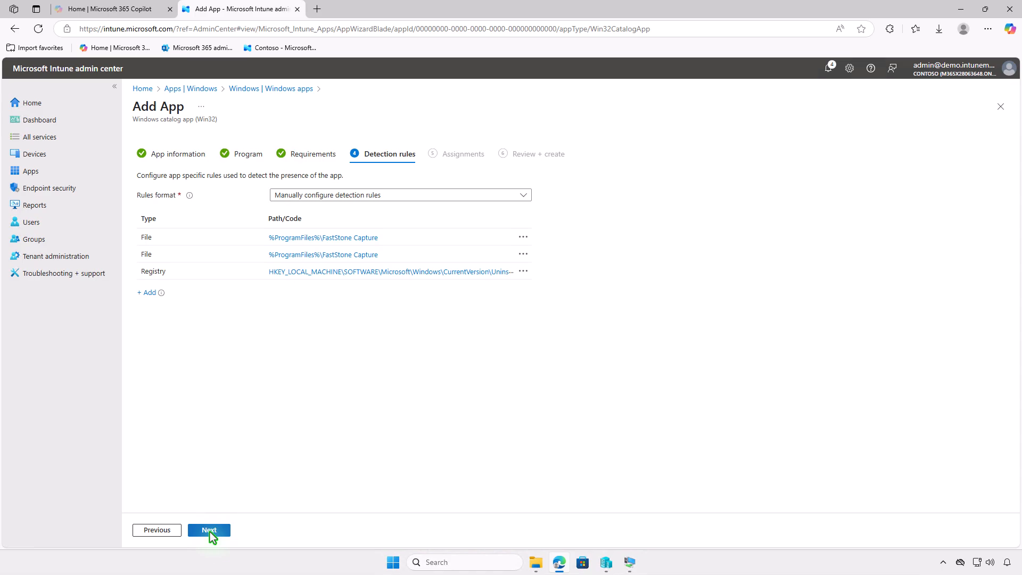
left_click(210, 530)
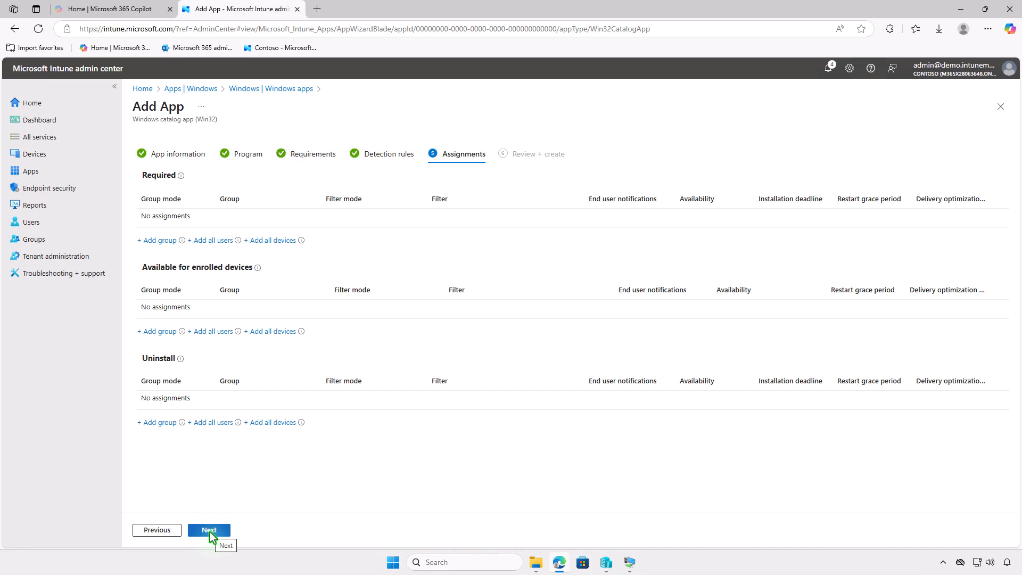
Make the app available for enrolled devices to the Test_Users group and add the app to Intune
left_click(159, 331)
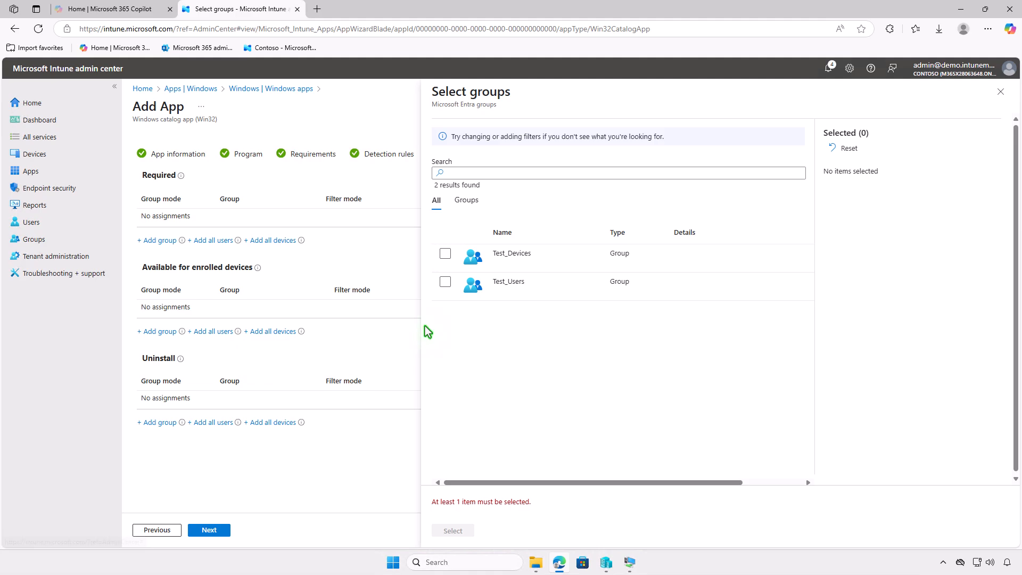
left_click(445, 282)
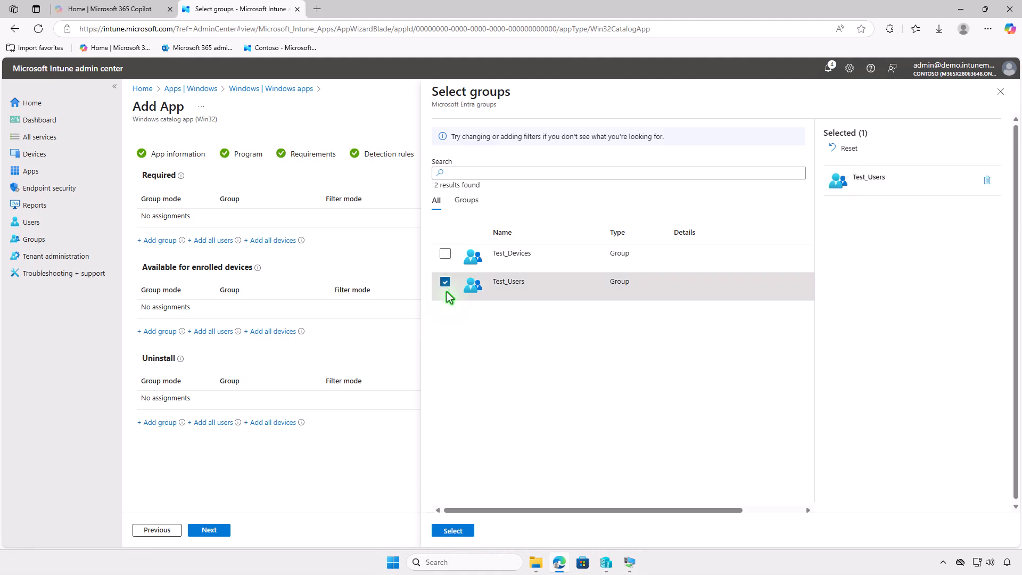
left_click(453, 530)
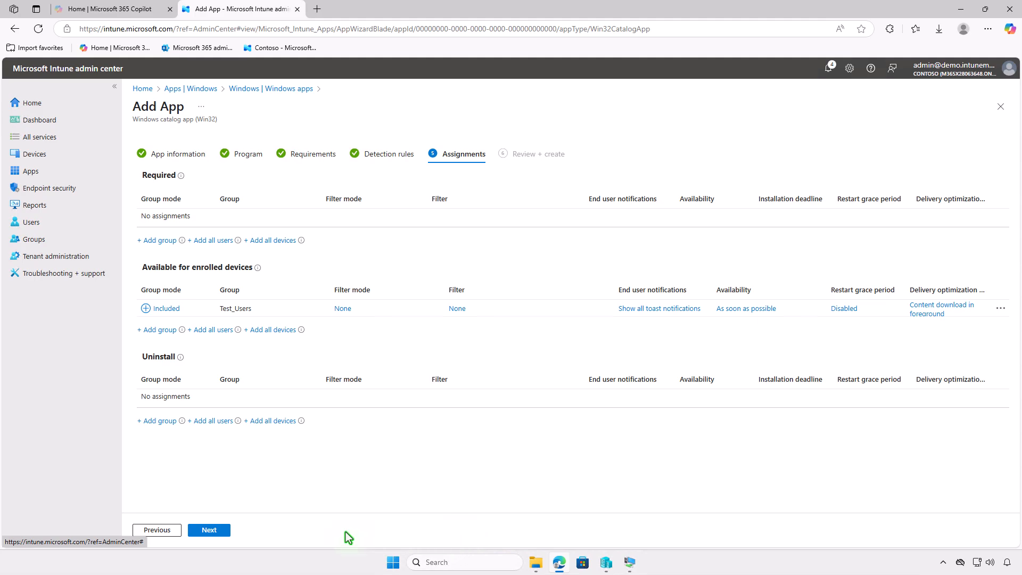
left_click(222, 530)
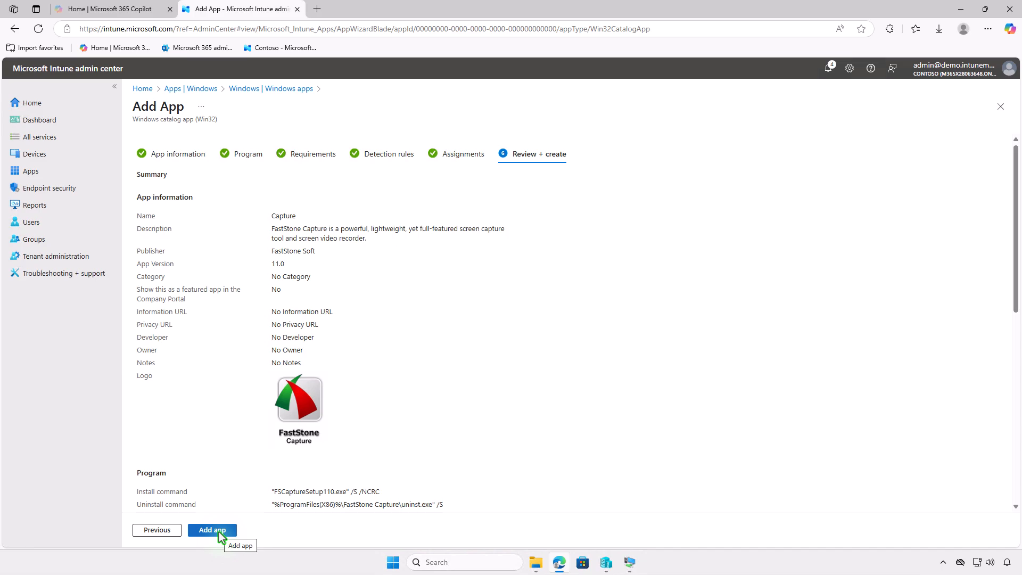
left_click(222, 532)
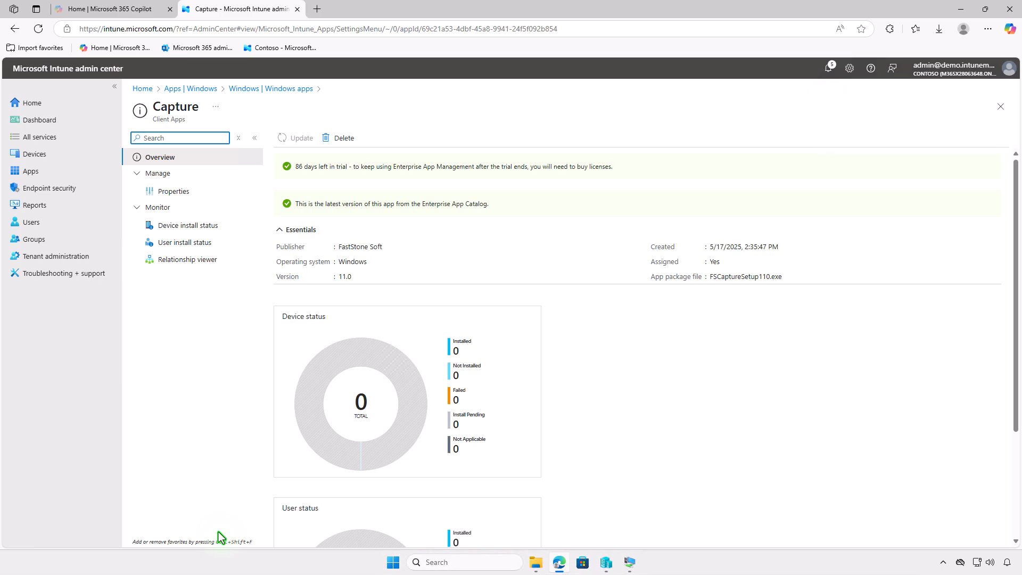
Switch to the WIN10-CTL virtual machine, install Capture from Company Portal, and view the installation notifications
left_click(955, 12)
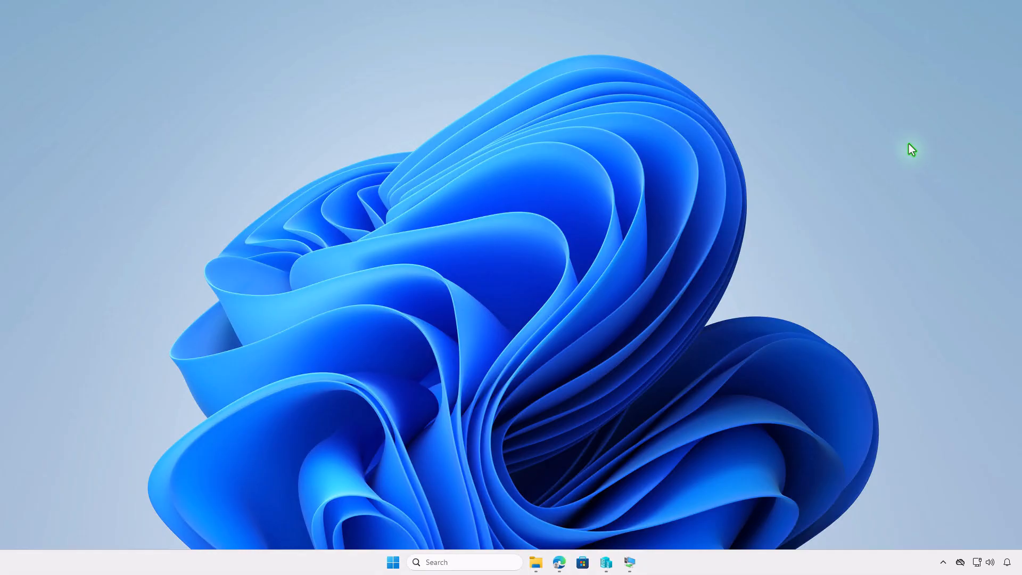
left_click(631, 564)
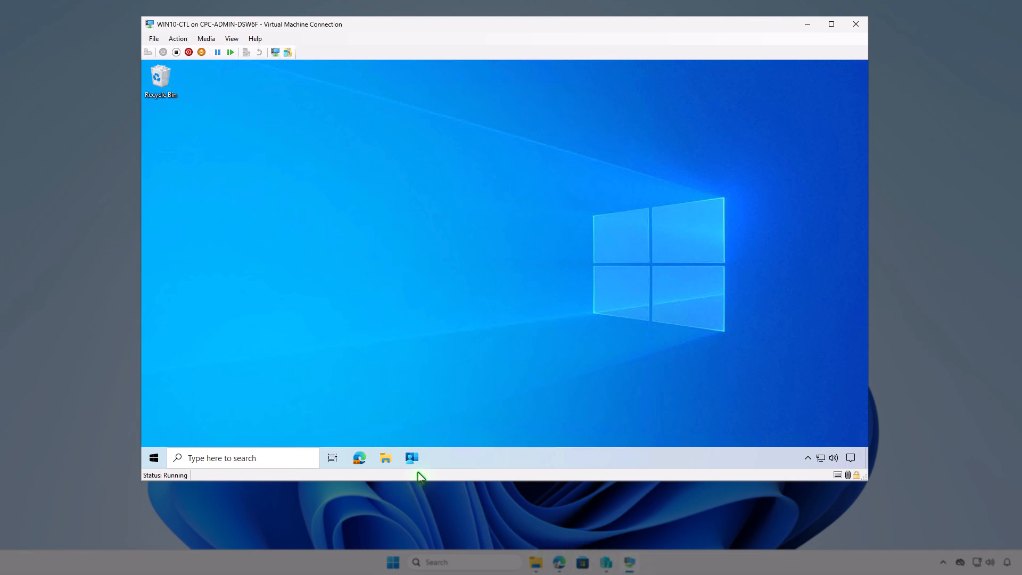
left_click(413, 463)
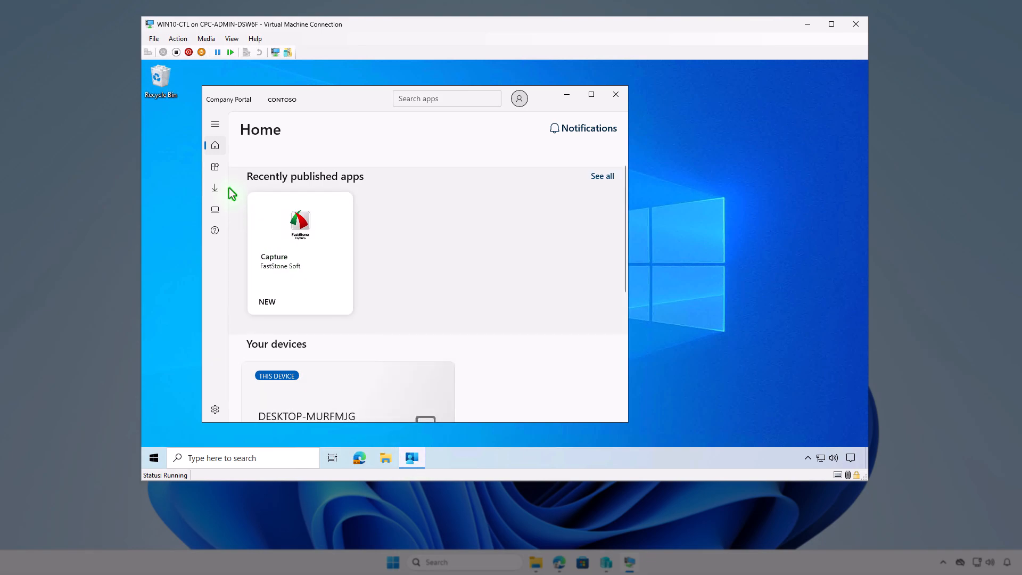
left_click(217, 169)
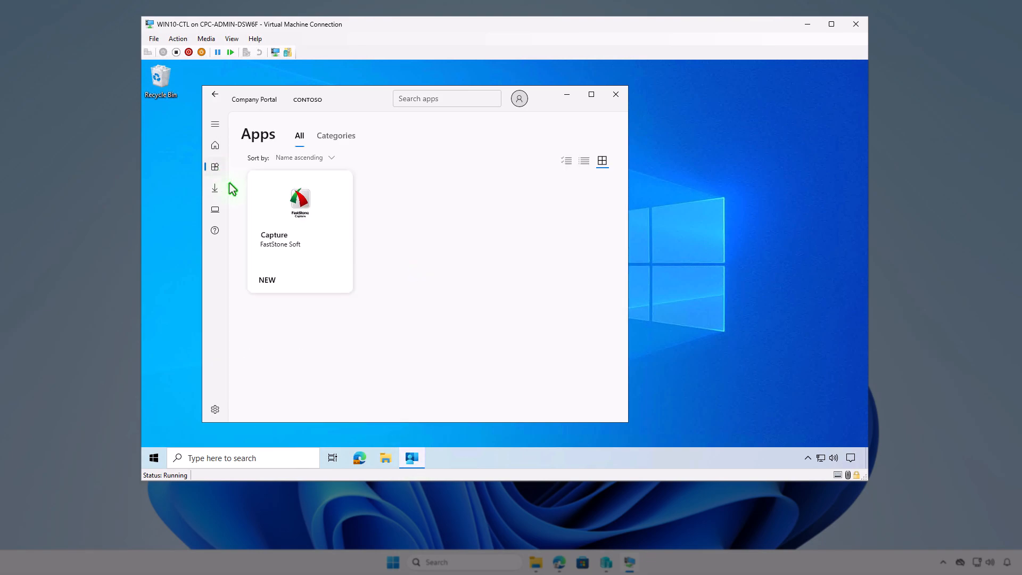
left_click(316, 269)
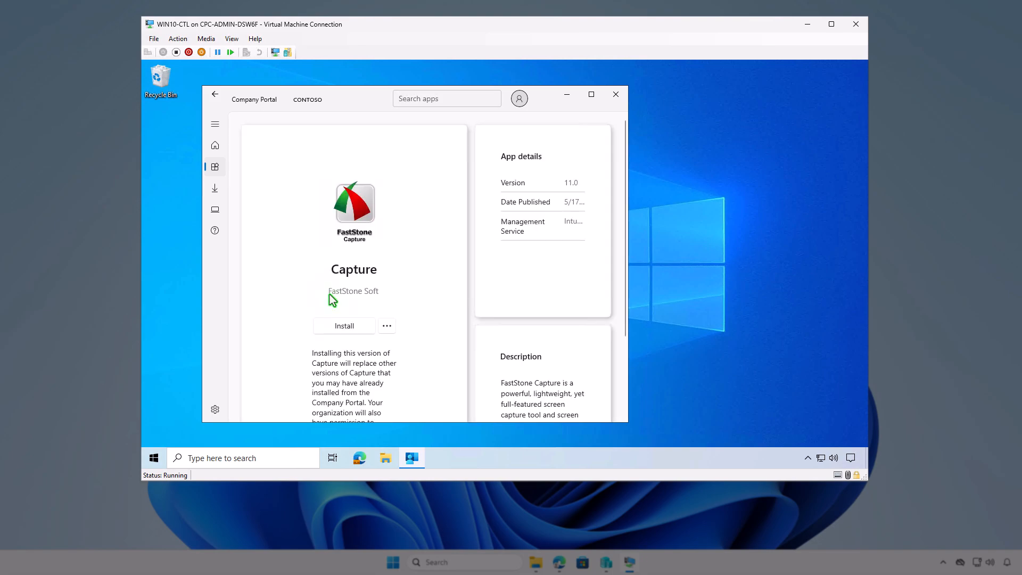
left_click(344, 326)
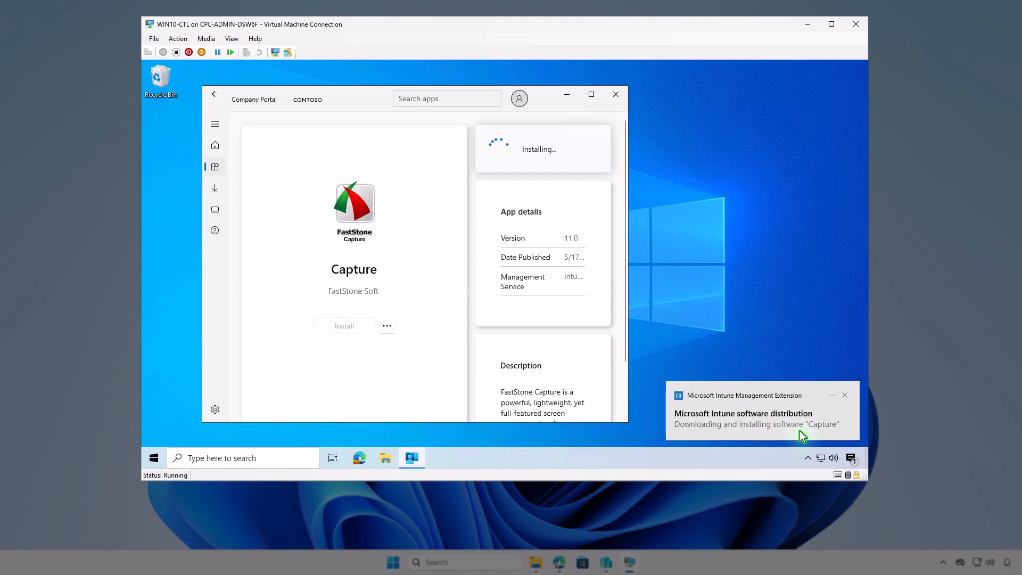
left_click(842, 453)
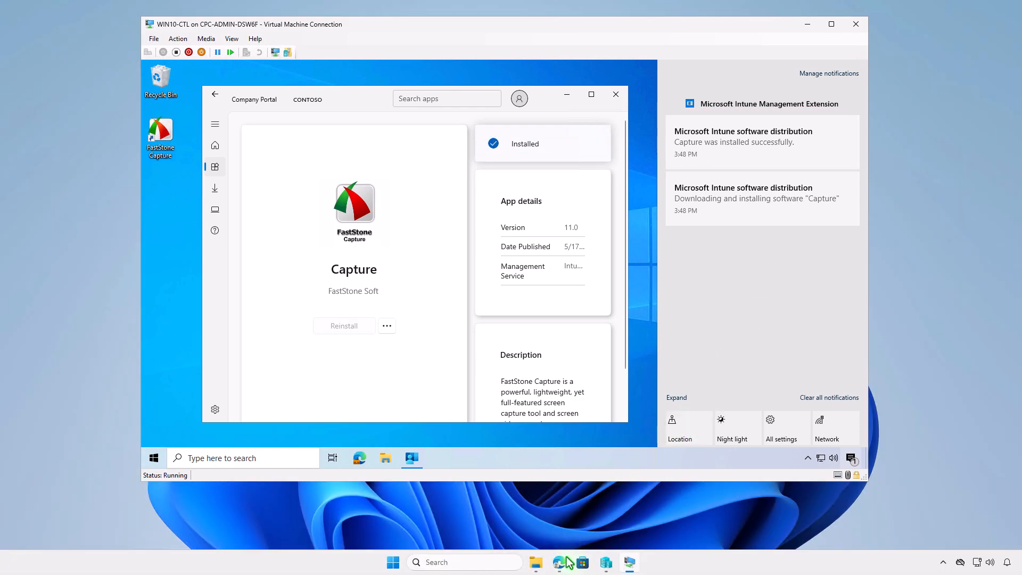
Back in the Intune admin center, delete the Test_Users group from Capture's Available for enrolled devices assignments
left_click(567, 562)
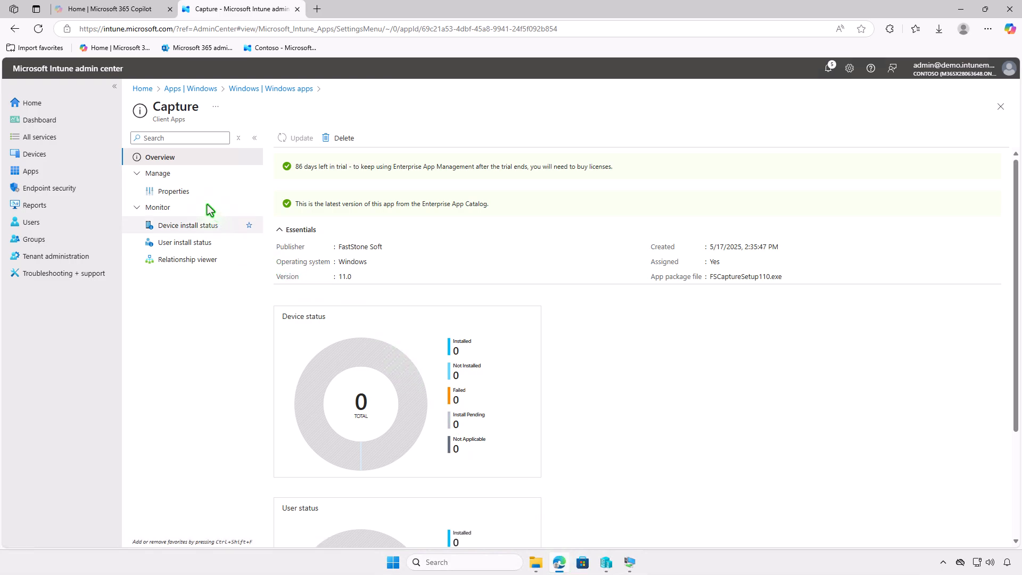
left_click(201, 191)
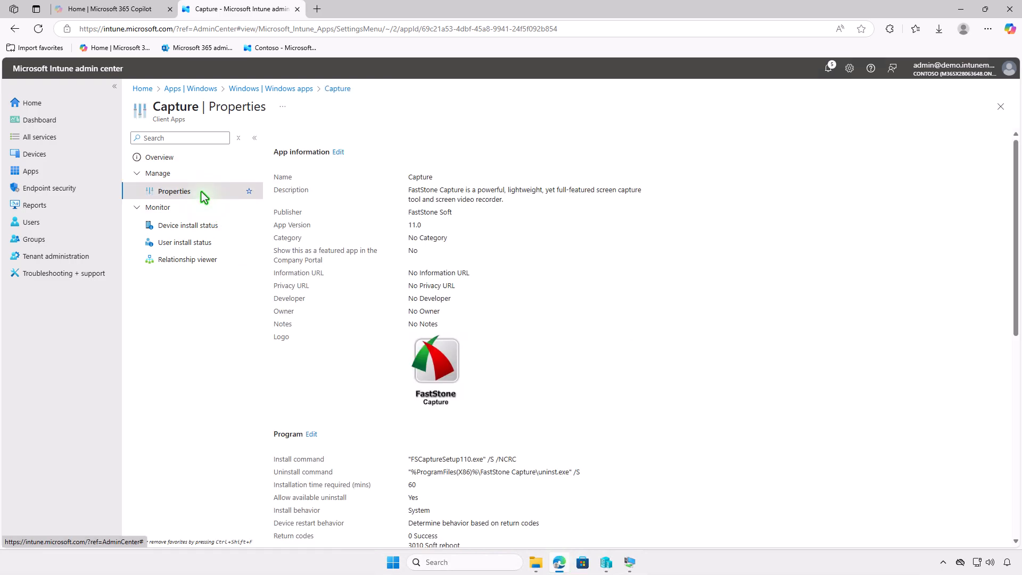
scroll(527, 434, "down", 8)
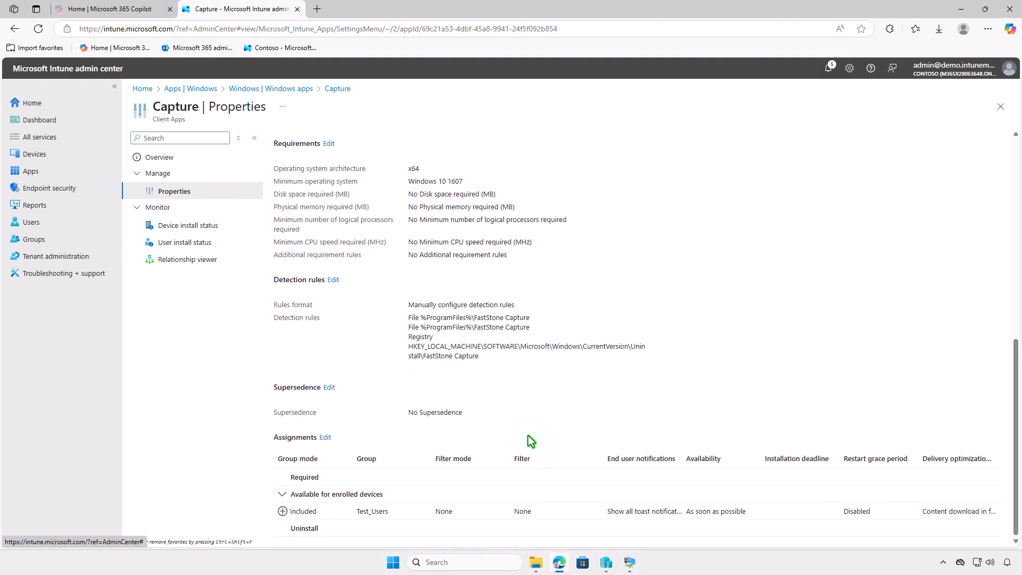
left_click(325, 437)
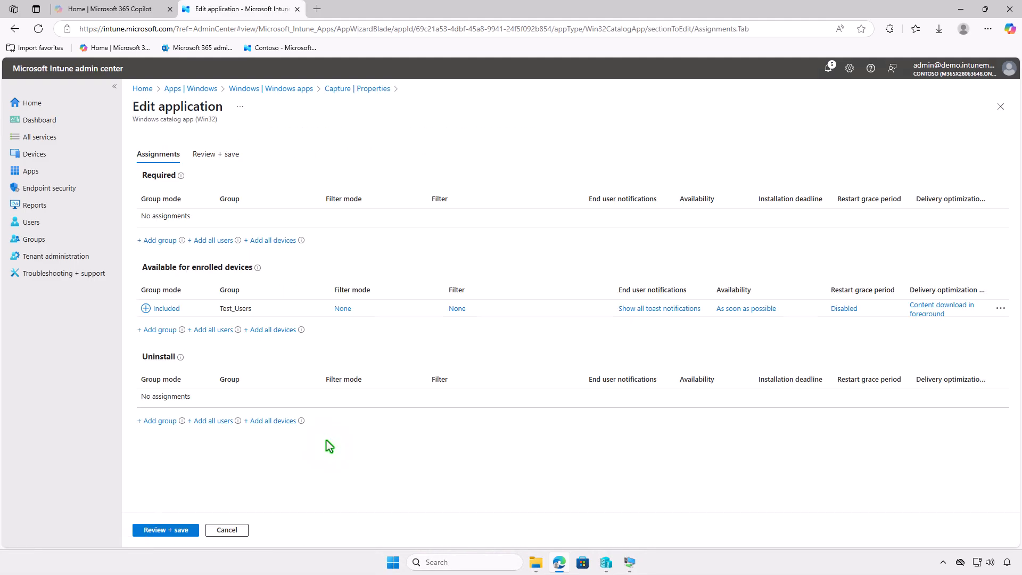
left_click(1000, 308)
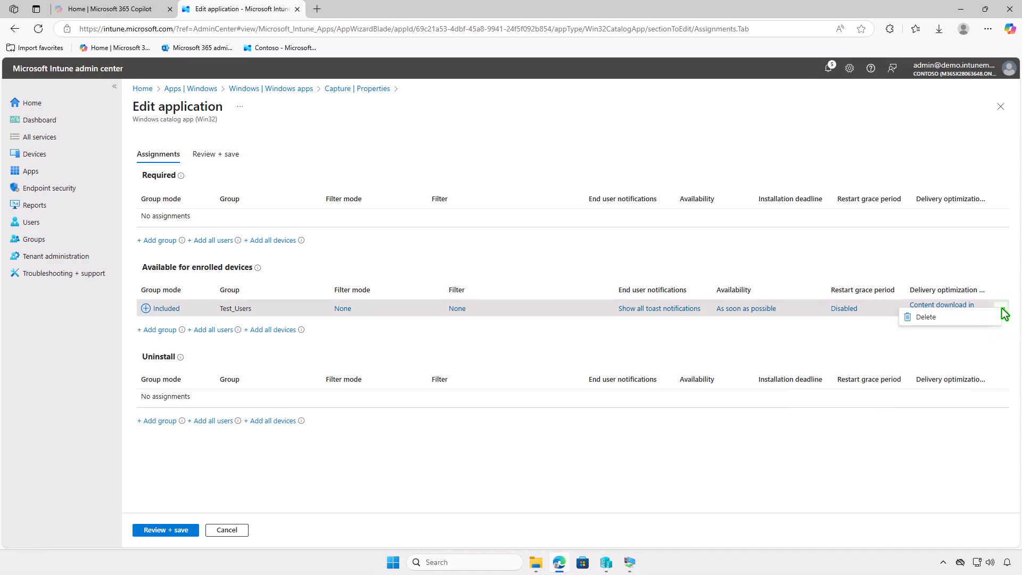
left_click(944, 318)
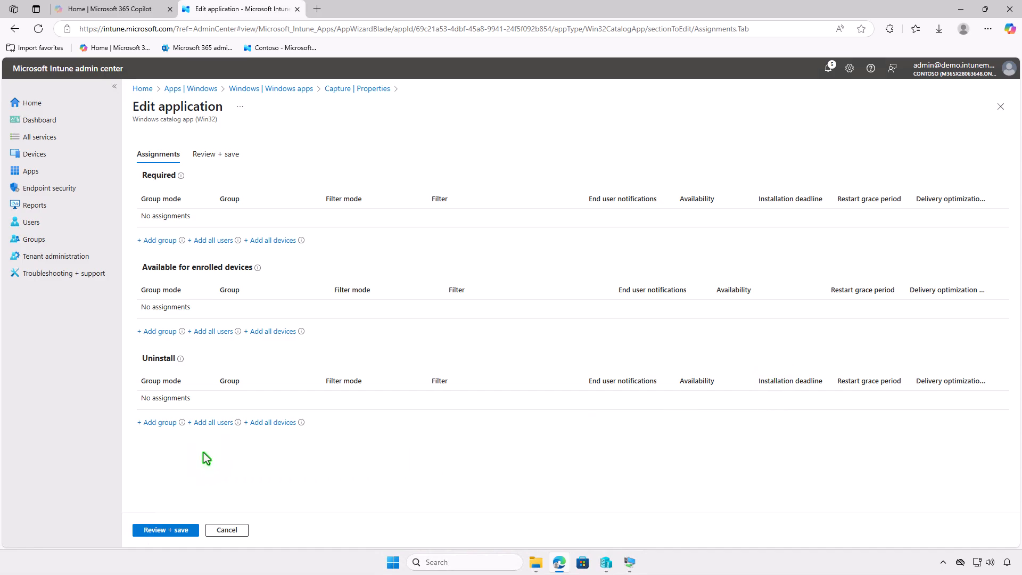
Assign the Test_Devices group to Capture's Uninstall section and save the assignment changes
left_click(169, 424)
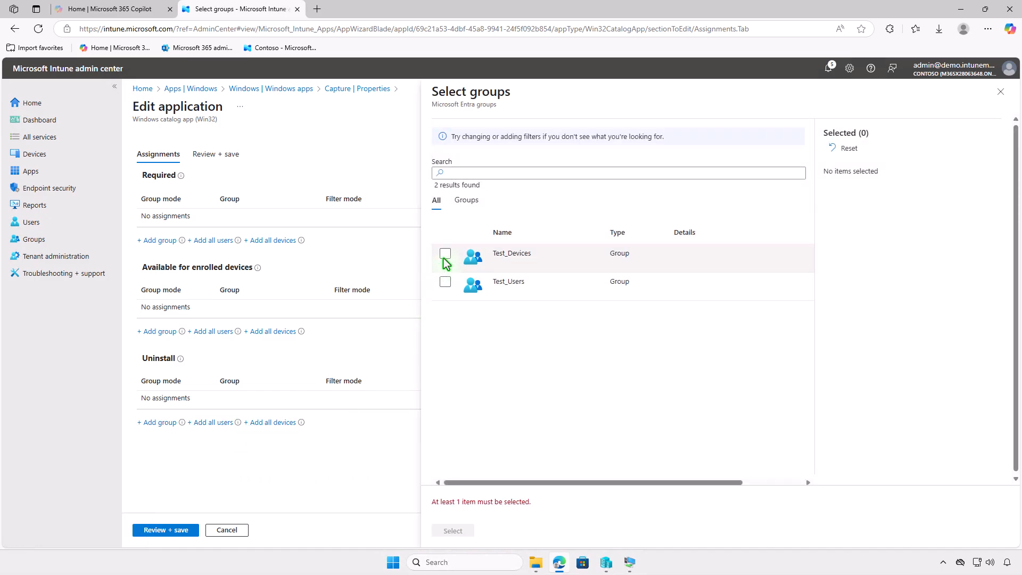
left_click(446, 254)
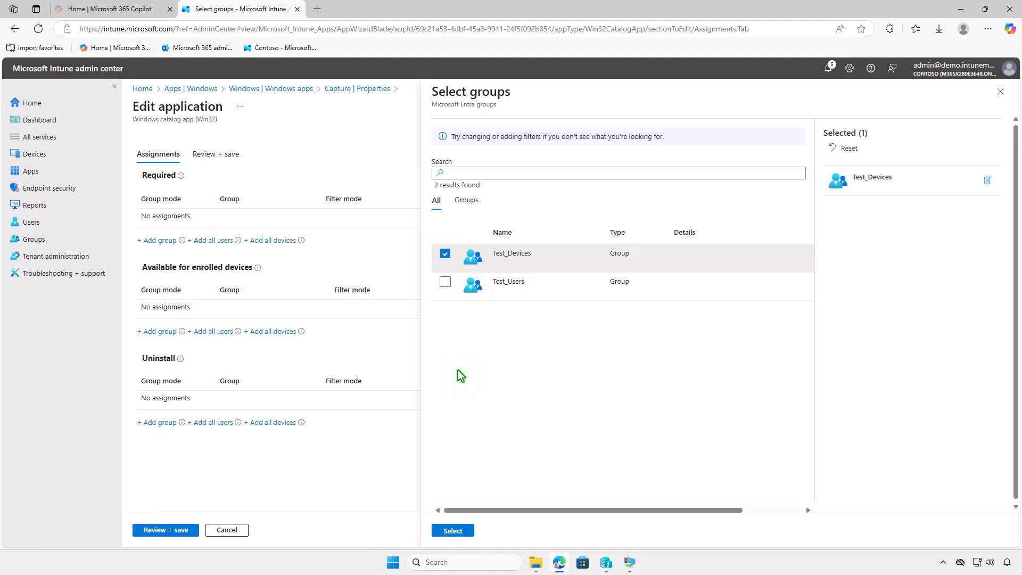
left_click(453, 531)
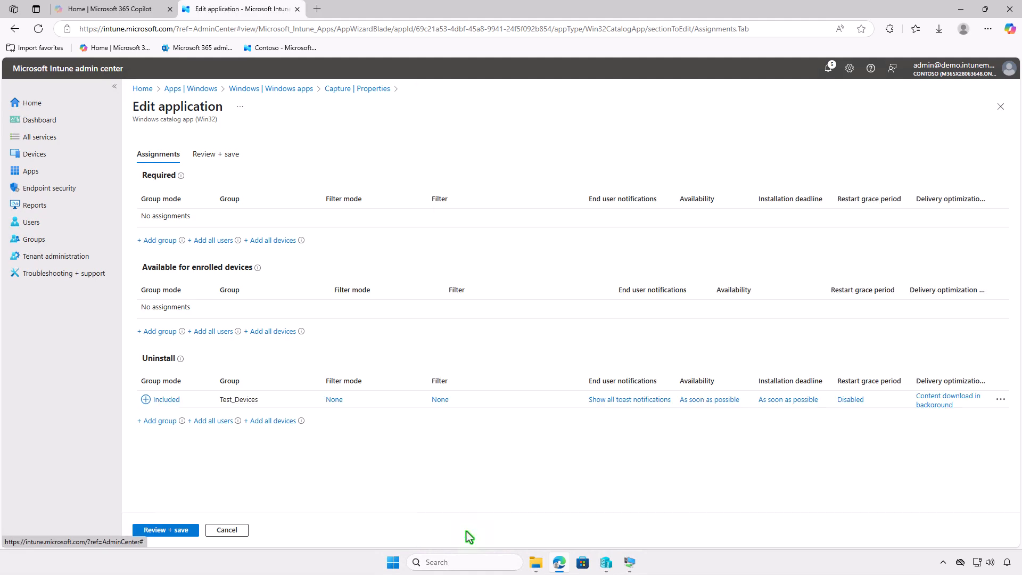
left_click(166, 530)
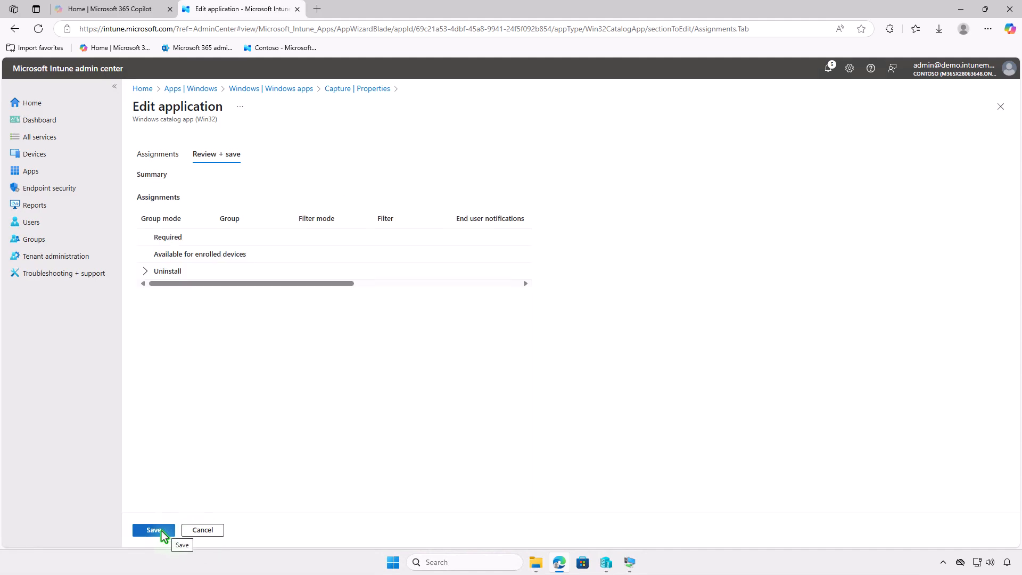
left_click(154, 530)
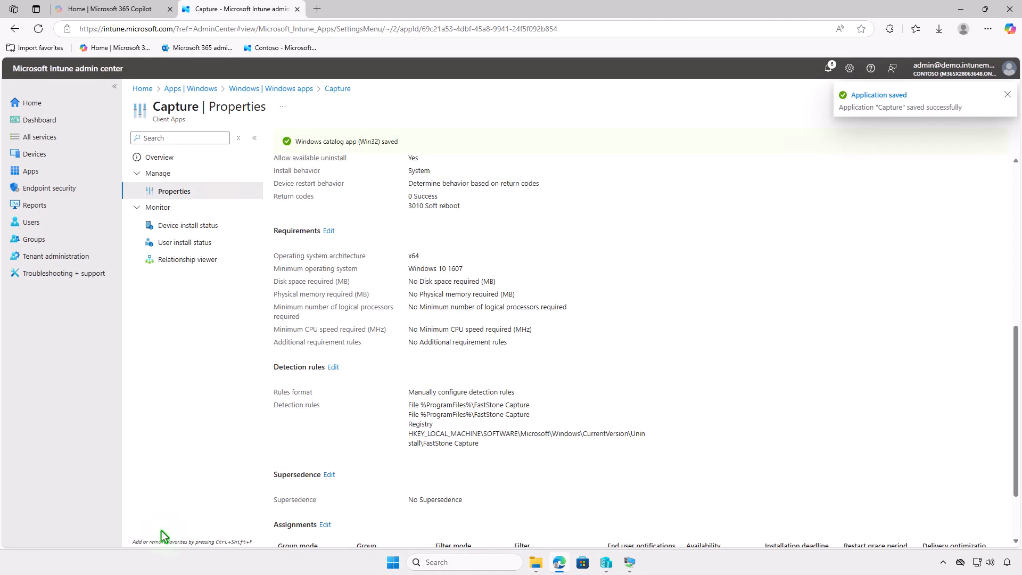